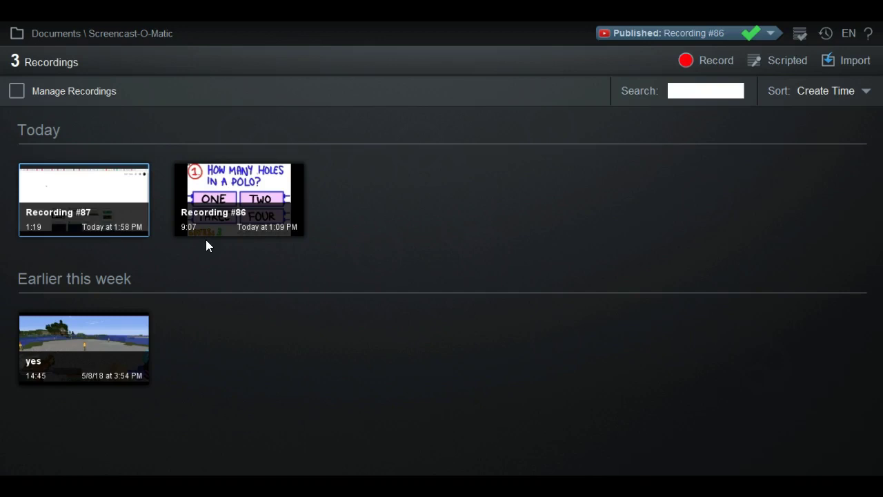
Open Recording #87 for editing and resize its canvas to 720p HD (1280 x 720)
left_click(112, 191)
left_click(98, 200)
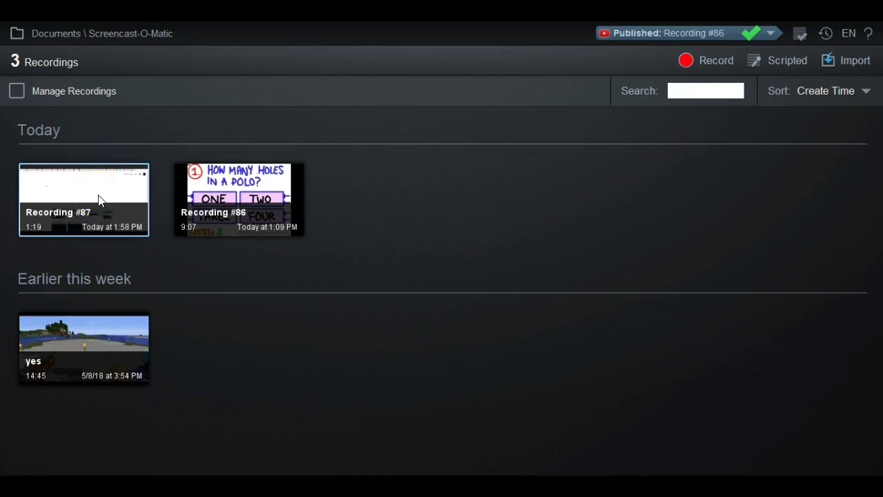
double_click(99, 200)
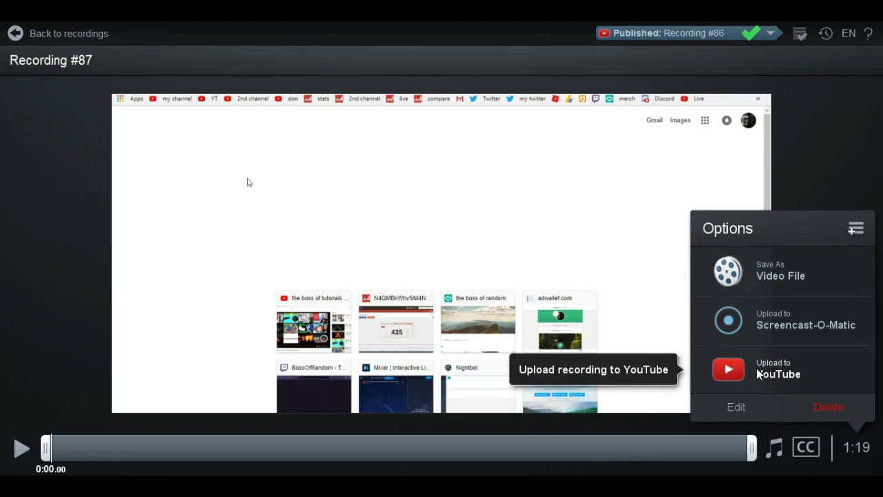
left_click(764, 416)
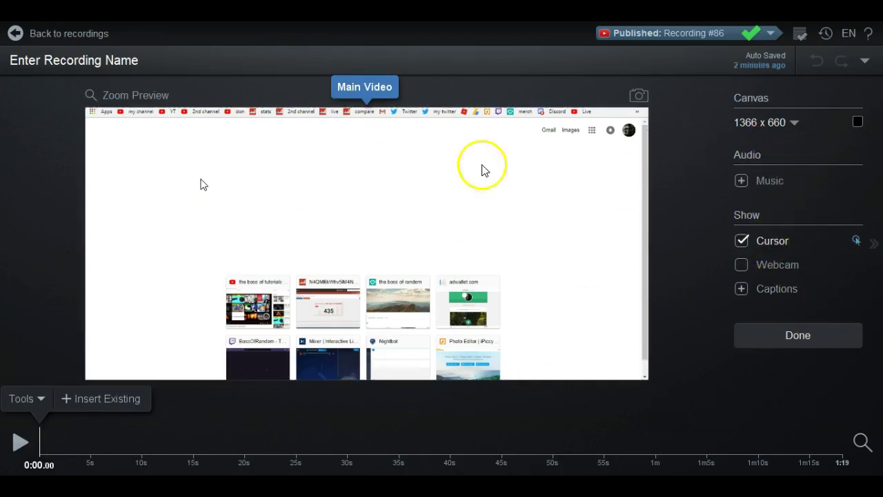
left_click(790, 122)
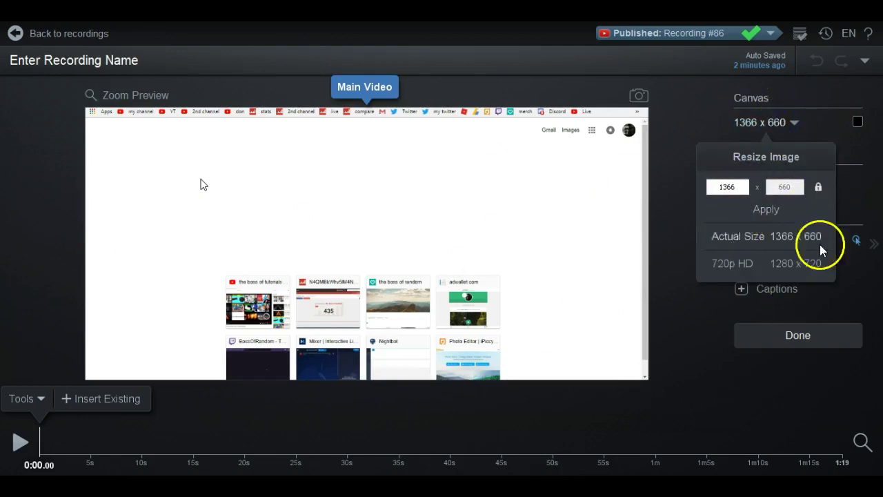
left_click(783, 262)
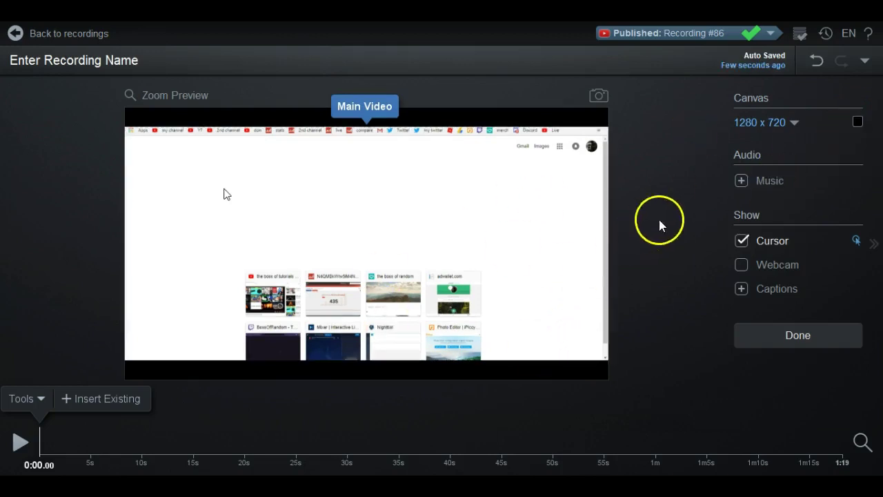
Add the stock music track Chill to the recording after previewing the Epic and Chill tracks
left_click(741, 180)
left_click(773, 181)
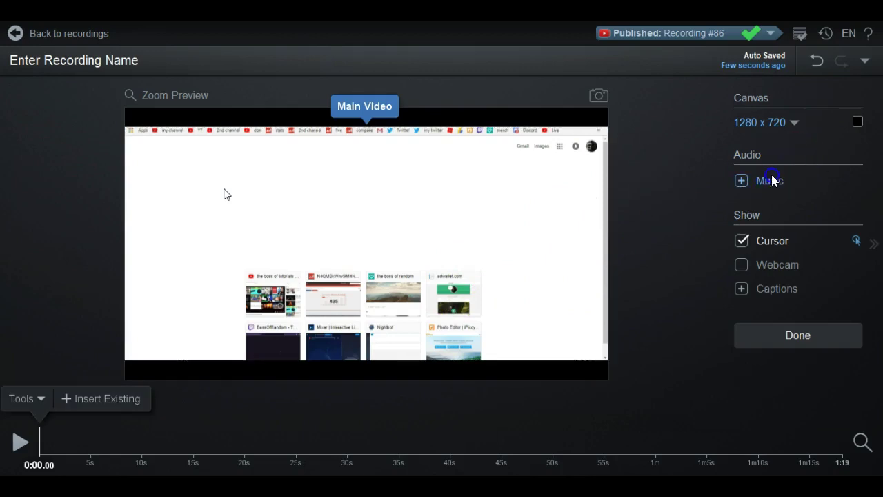
left_click(741, 181)
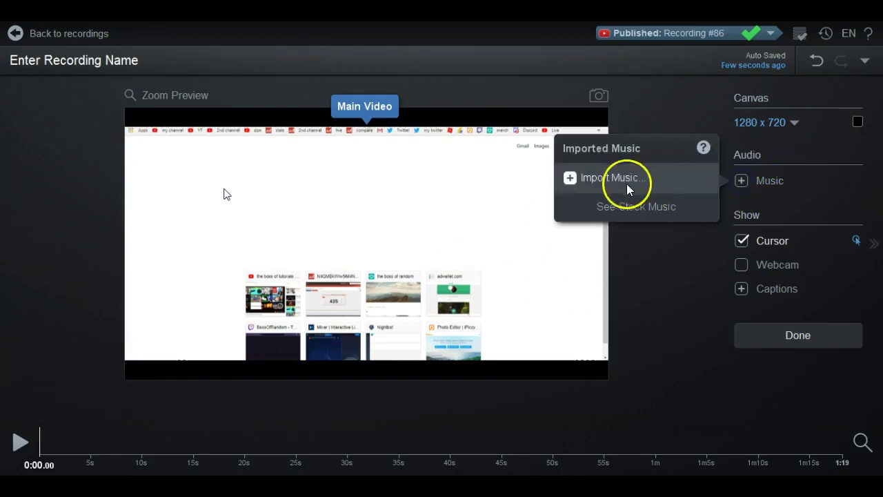
left_click(634, 207)
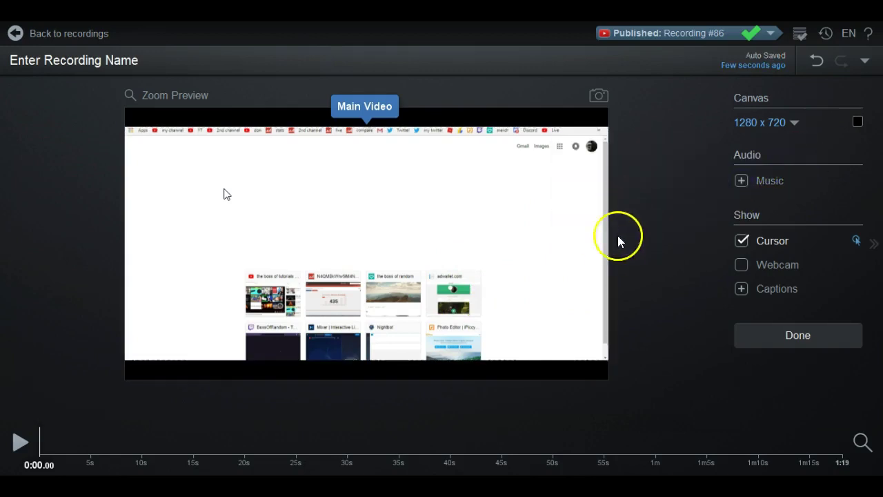
scroll(621, 207, "down", 1)
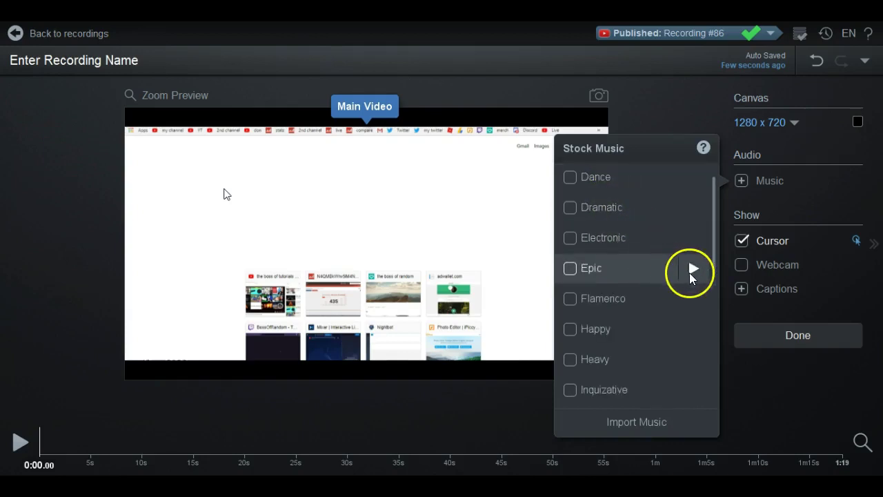
left_click(692, 271)
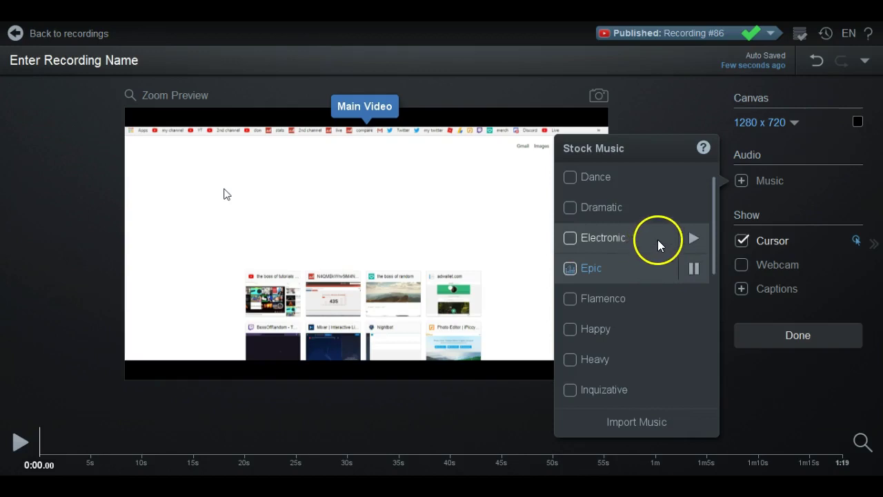
scroll(690, 227, "up", 1)
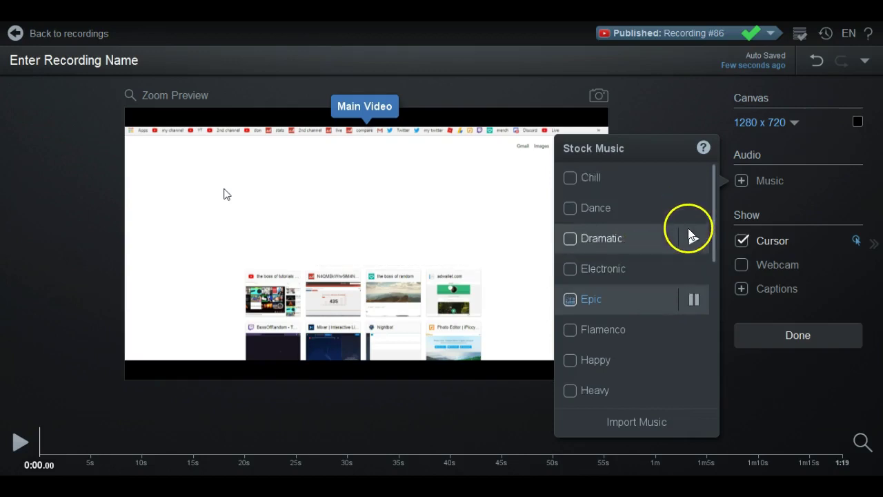
left_click(692, 178)
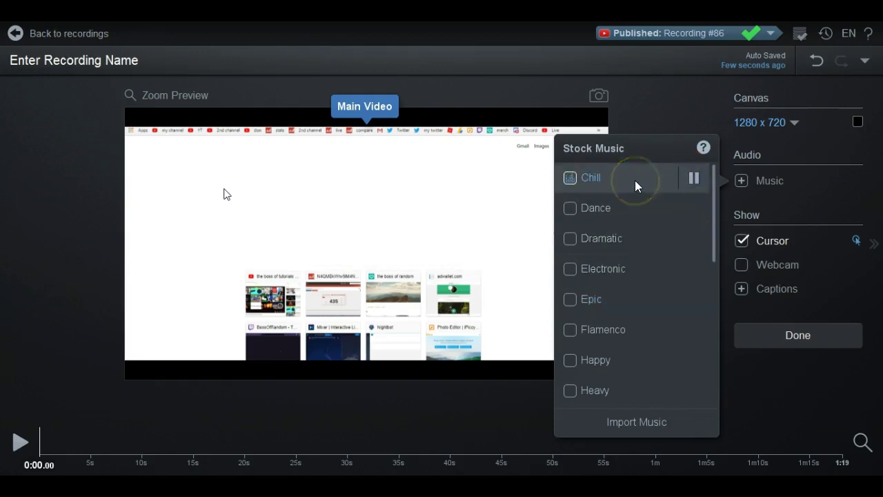
scroll(628, 203, "down", 1)
scroll(624, 196, "up", 1)
left_click(598, 179)
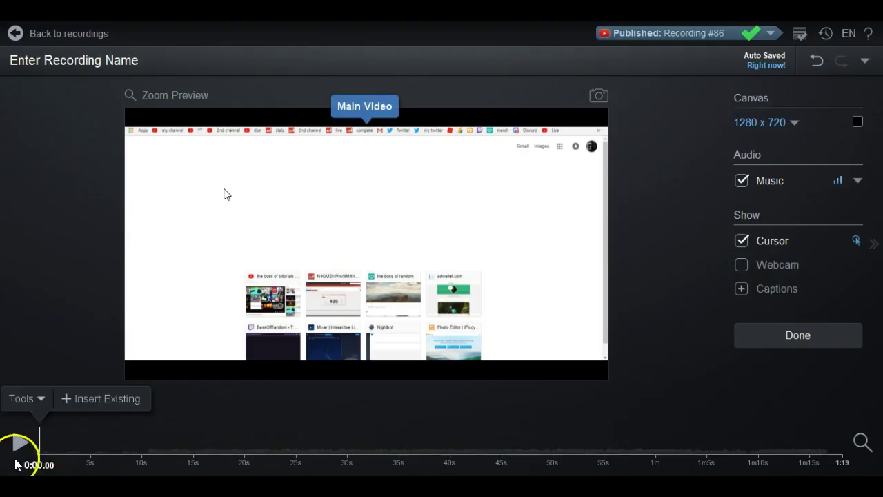
Play the opening seconds of the recording to check the added music
left_click(15, 442)
left_click(18, 442)
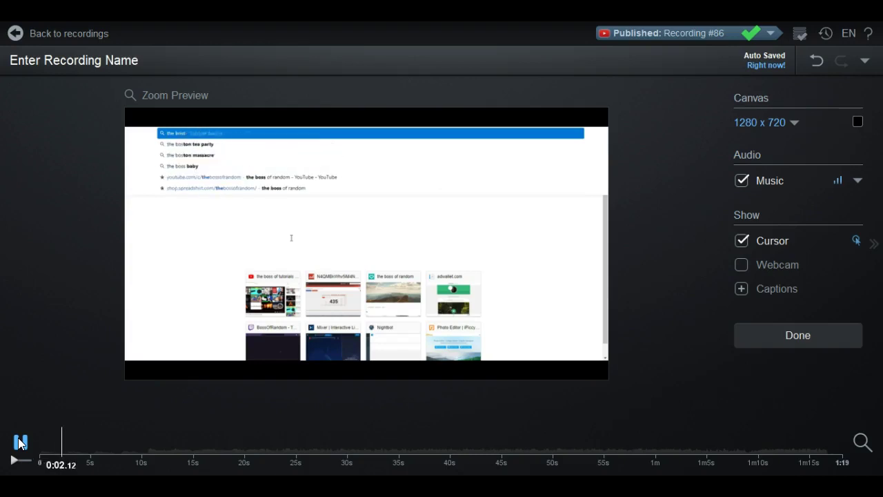
left_click(69, 444)
left_click(34, 442)
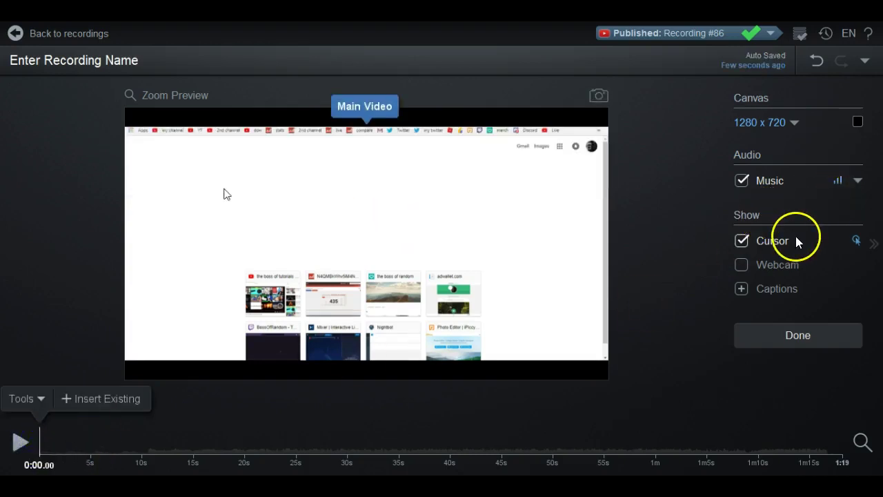
Hide the recording's cursor, preview the opening seconds without it, and show the cursor again
left_click(743, 242)
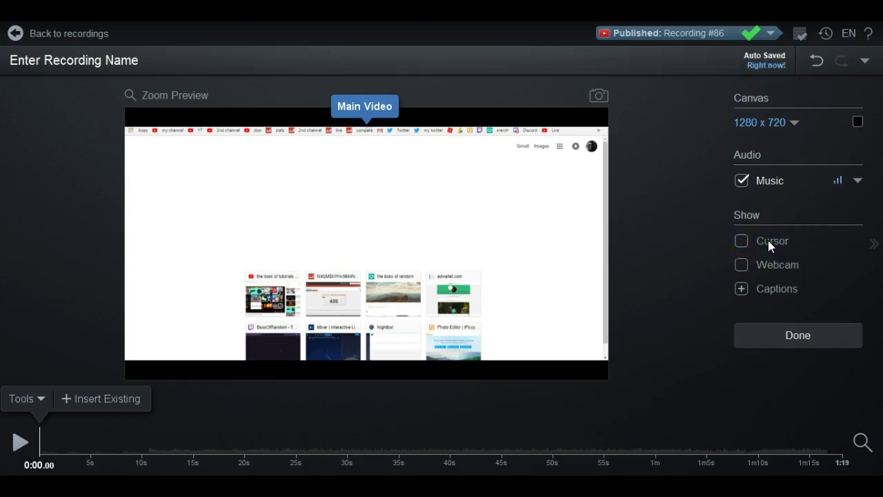
left_click(19, 442)
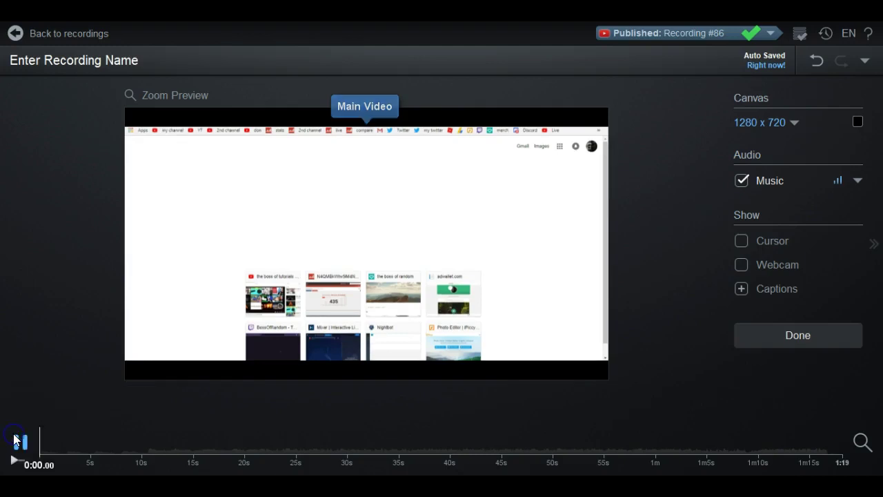
left_click(87, 445)
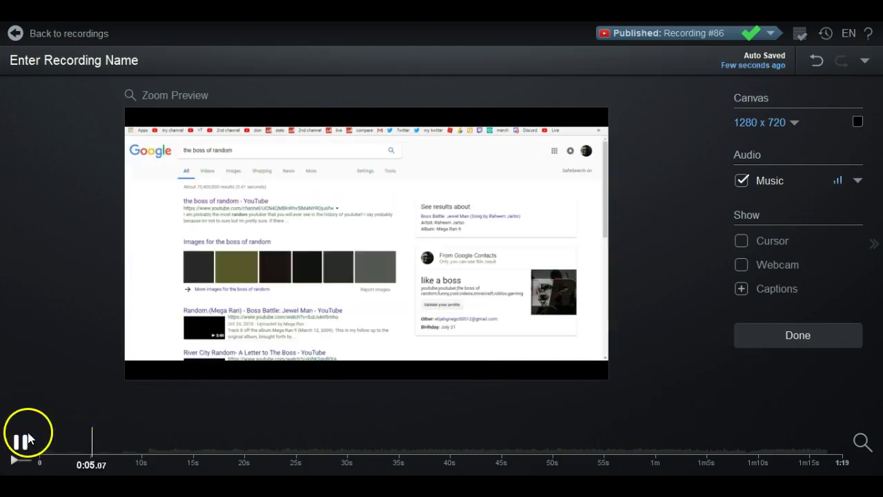
left_click(24, 440)
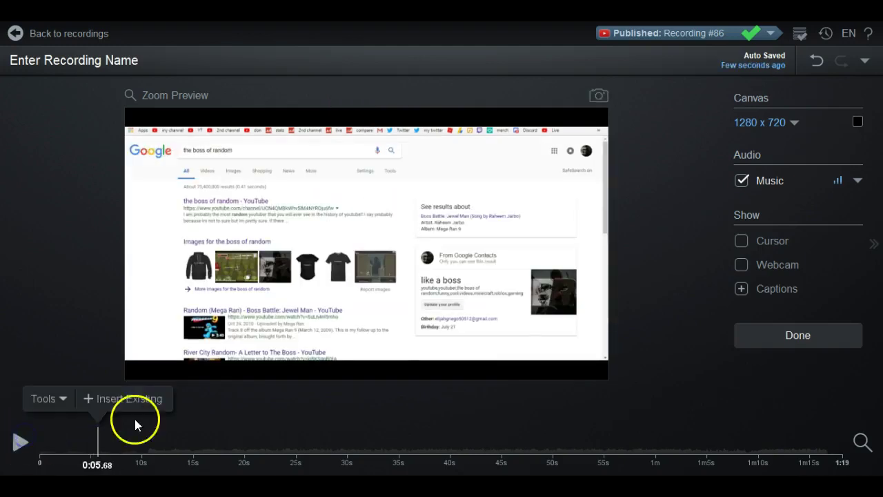
left_click(746, 241)
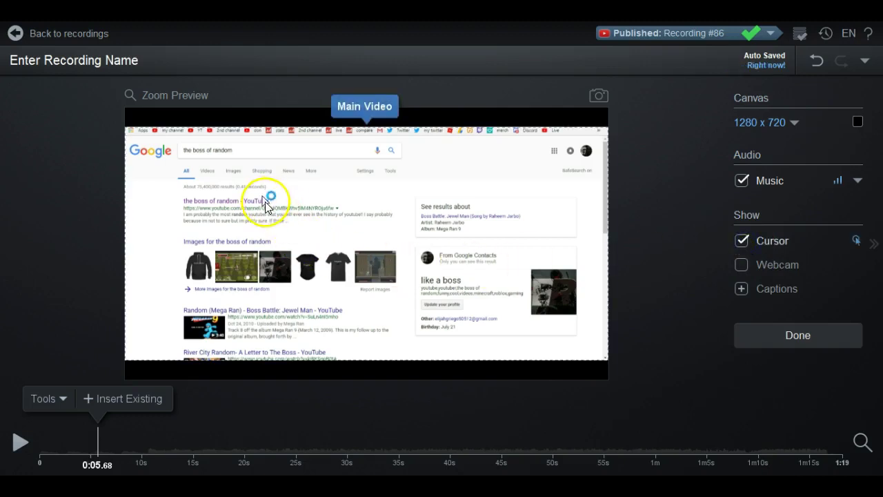
Examine the cursor highlighting options and try to show the webcam in the recording
left_click(857, 242)
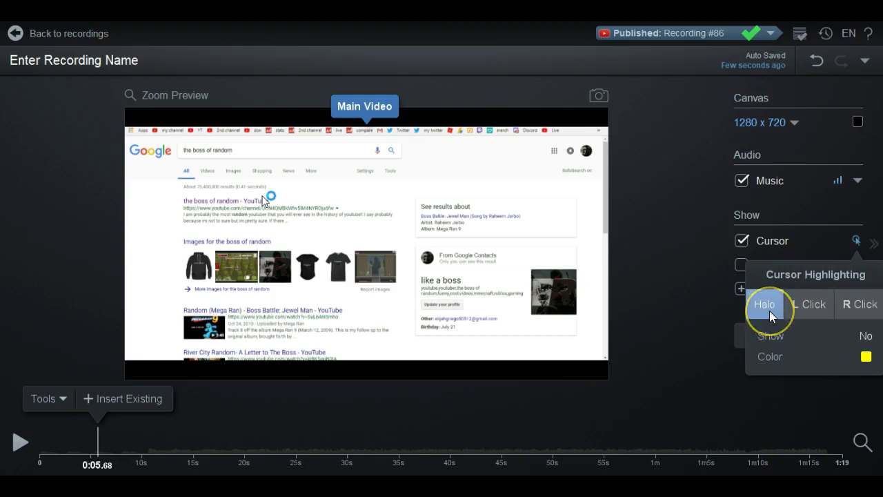
left_click(802, 308)
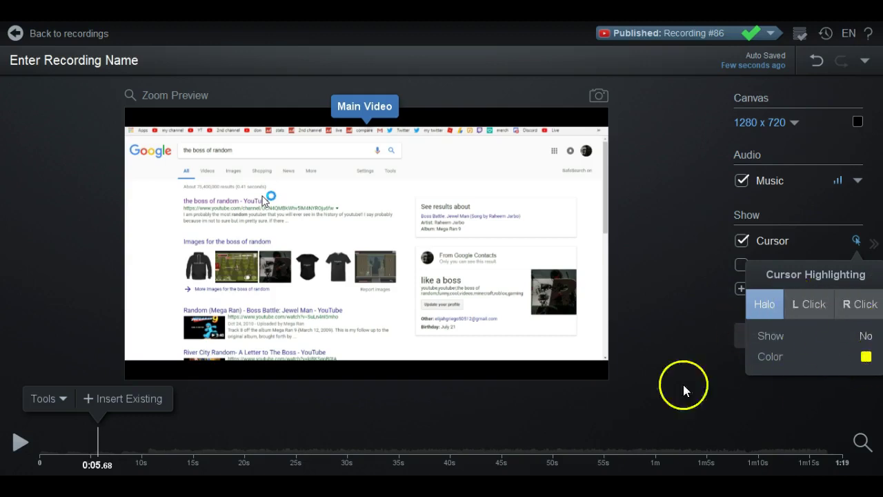
left_click(855, 240)
left_click(637, 248)
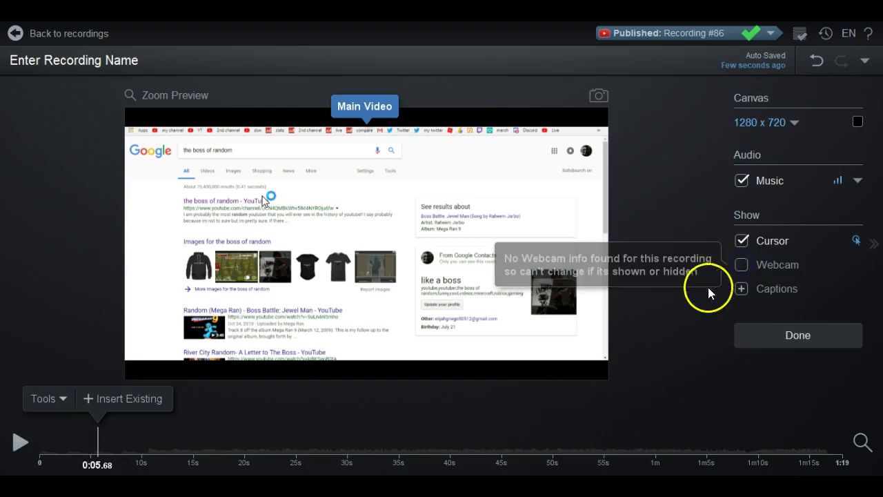
left_click(743, 266)
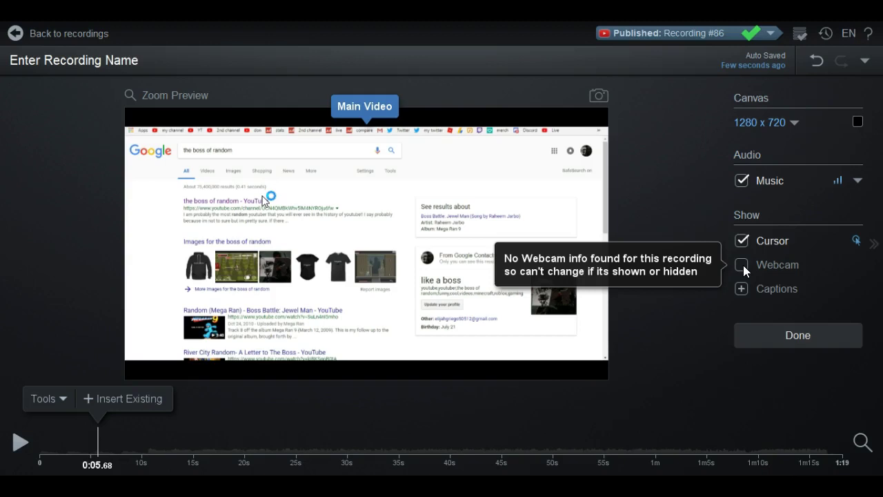
Start a set of blank captions titled English for the recording
left_click(741, 289)
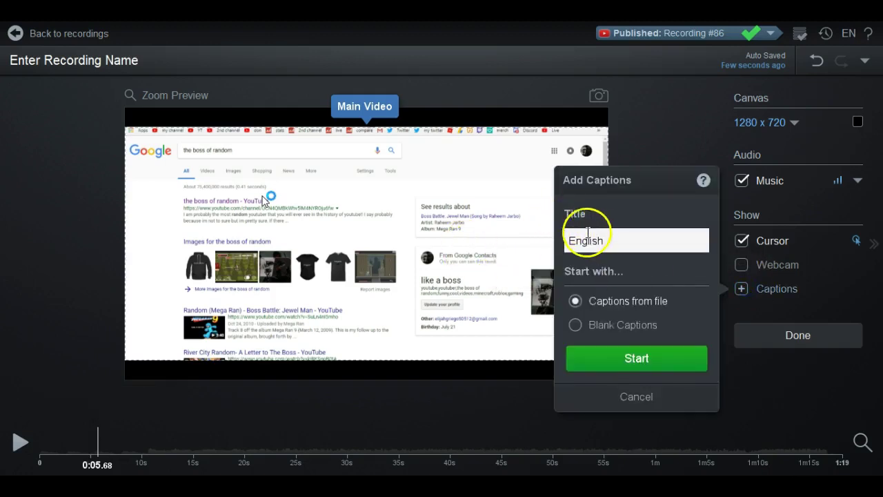
left_click(605, 238)
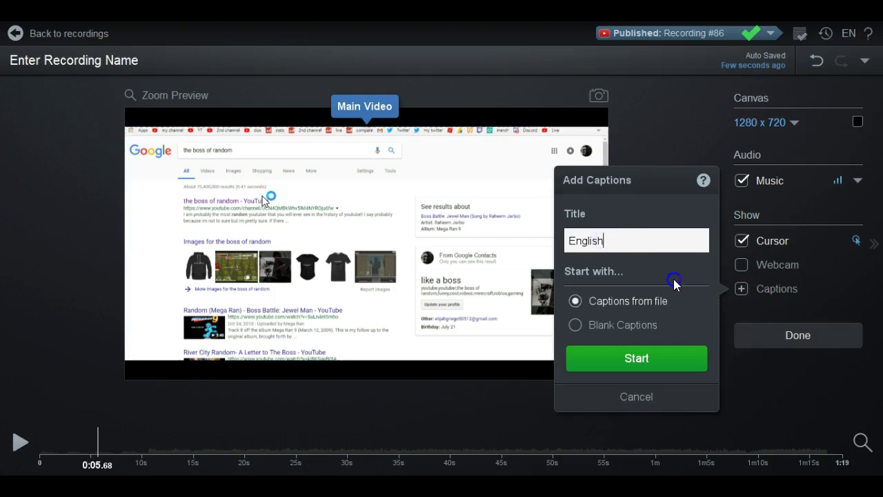
left_click(645, 328)
left_click(652, 362)
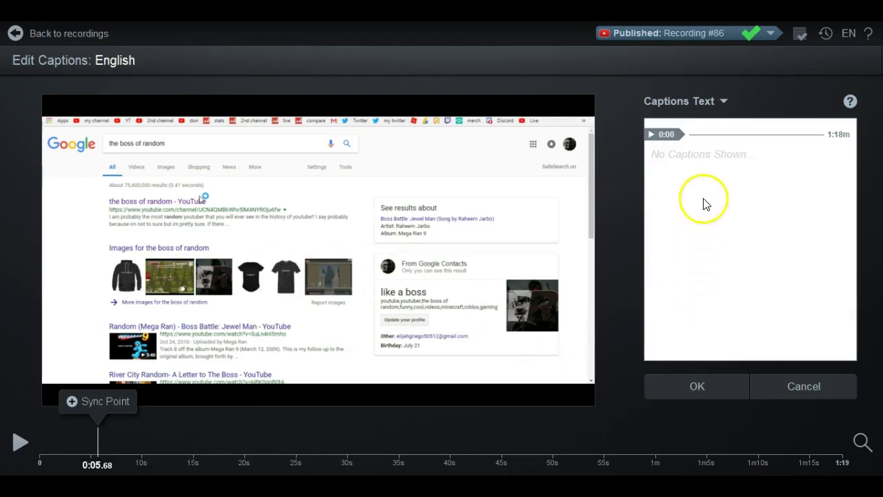
Enter the caption "hey whats going on" at 0:00 and save the captions
left_click(724, 155)
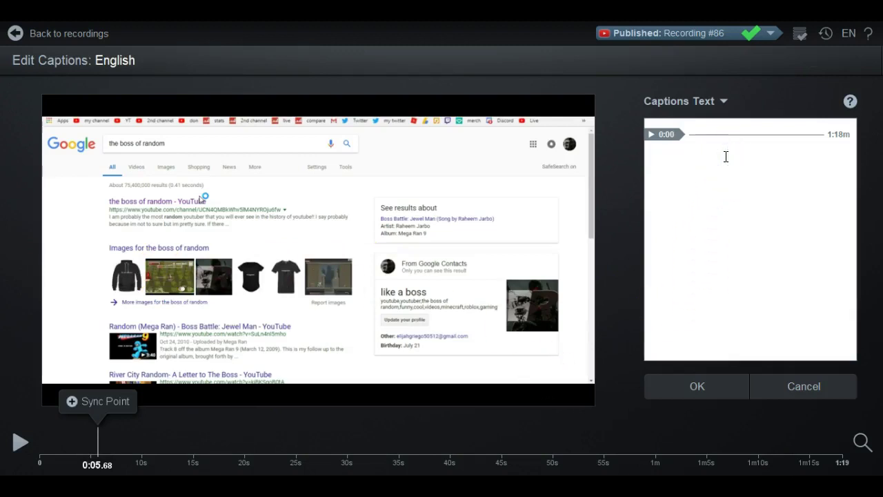
left_click(701, 151)
left_click(700, 147)
left_click(697, 164)
left_click(718, 164)
left_click(714, 136)
type("hey whats going on")
left_click(749, 150)
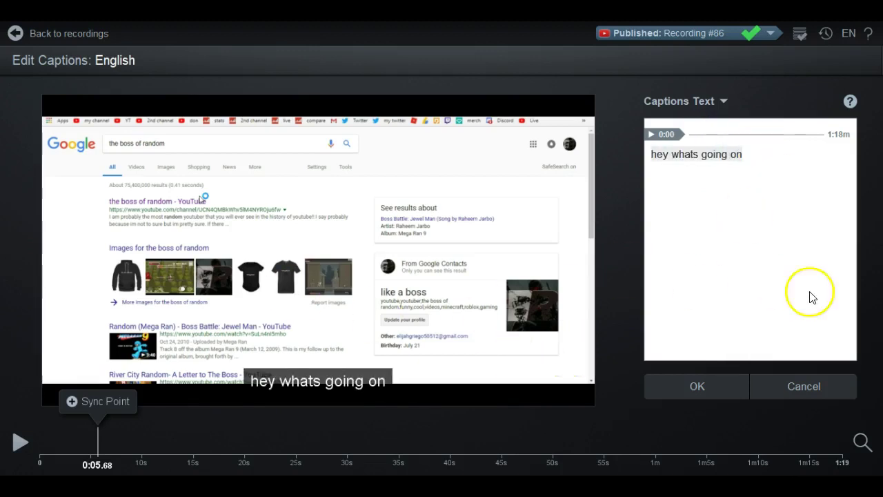
left_click(721, 380)
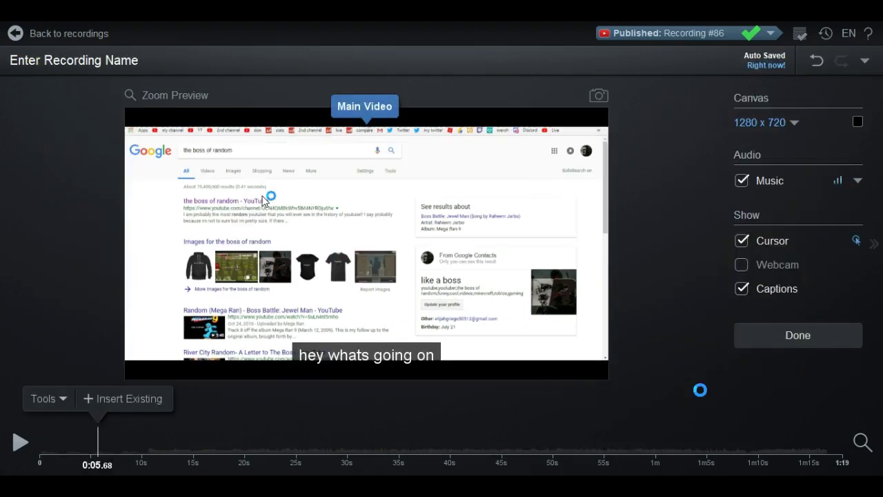
Start a cut and select the section from 0:01.16 to 0:08.84, playing the video to find where it should end
left_click_drag(98, 442, 51, 442)
left_click(31, 398)
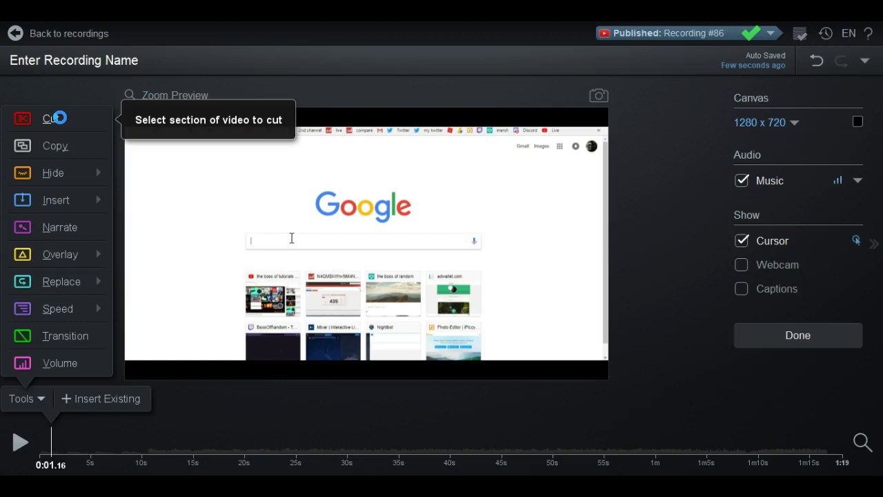
left_click(126, 78)
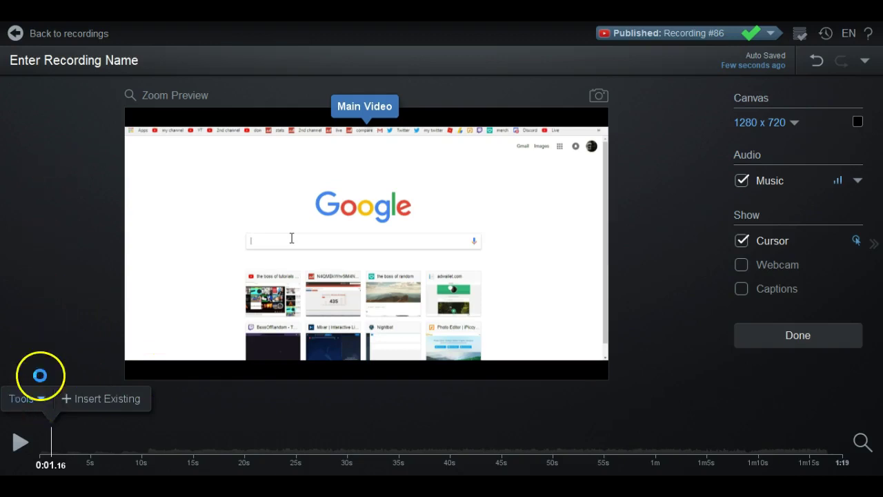
left_click(31, 397)
left_click(56, 117)
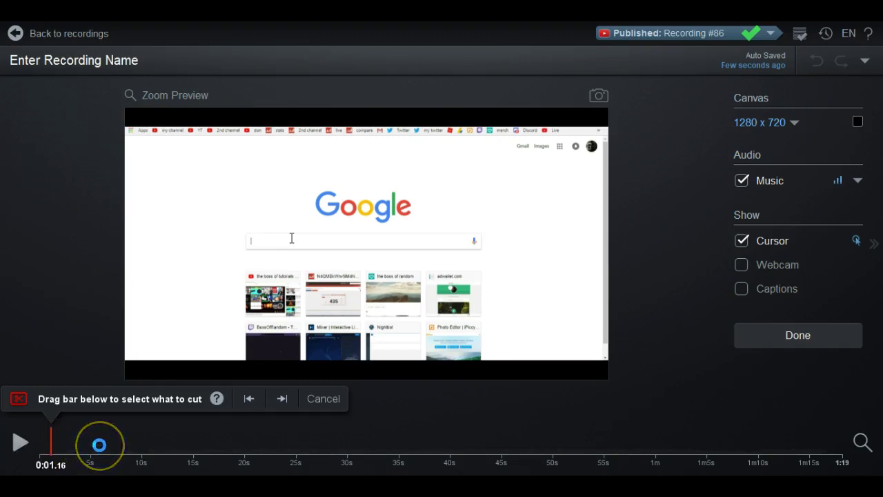
left_click(98, 445)
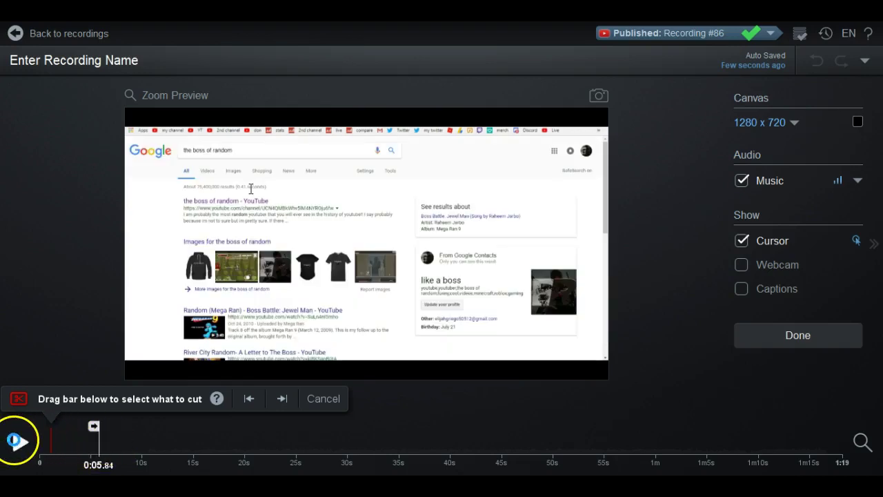
left_click(17, 440)
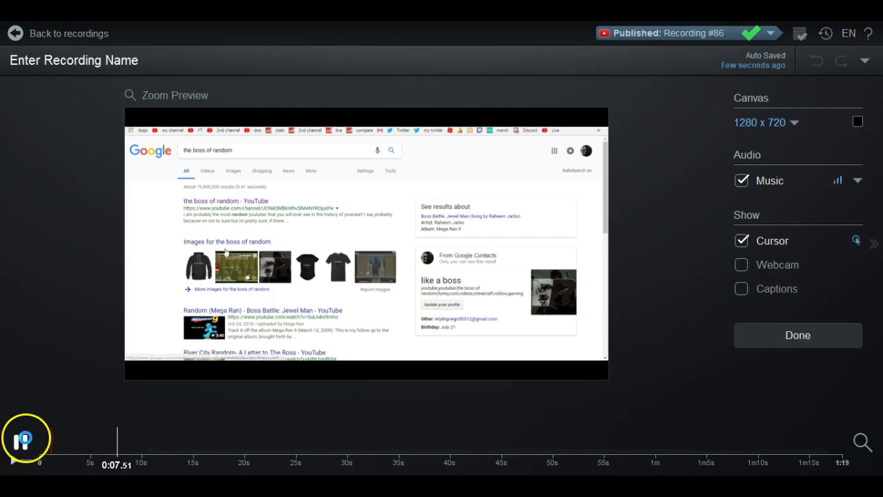
left_click(25, 440)
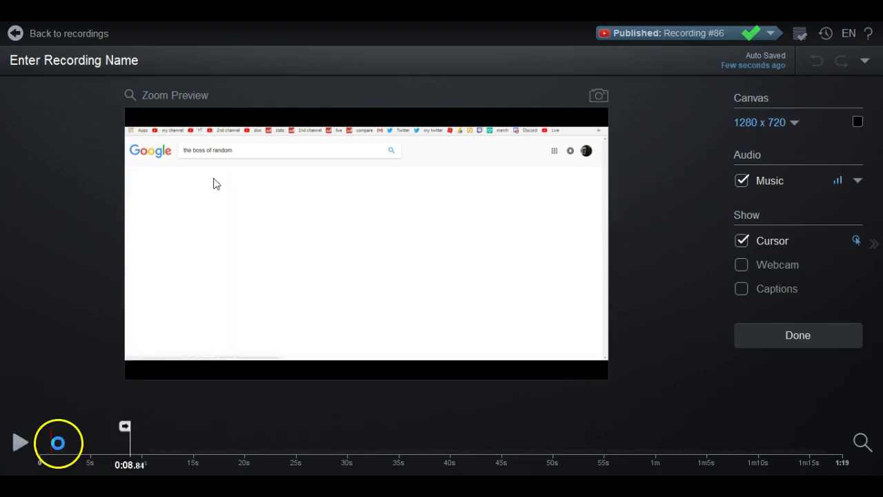
left_click(47, 441)
left_click_drag(48, 442, 129, 433)
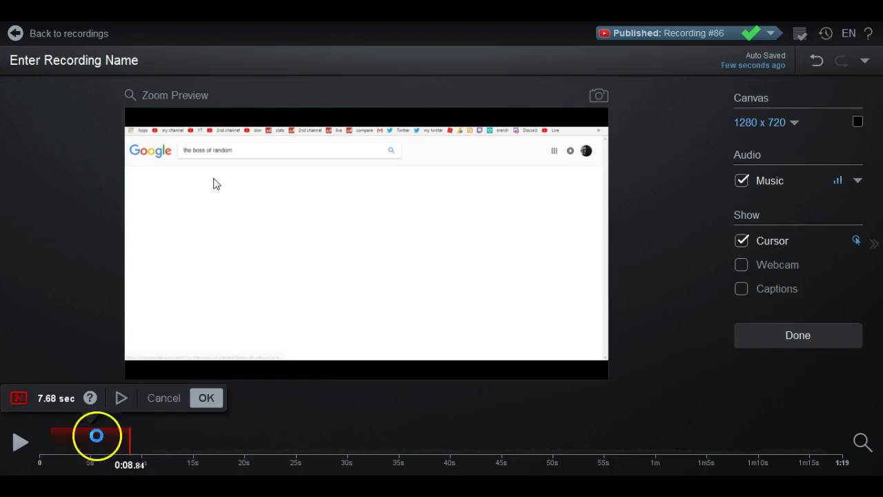
Preview the cut of the selected section, apply it, and play back the edited opening
left_click(117, 397)
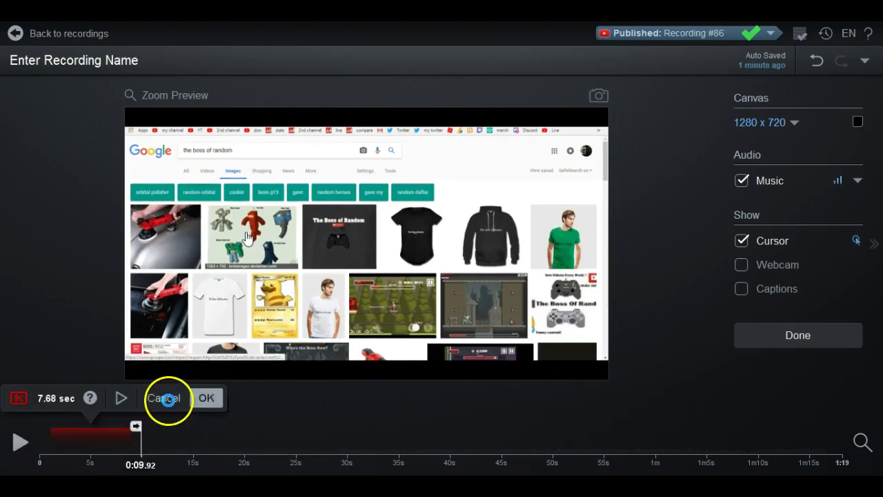
left_click(203, 397)
left_click(18, 442)
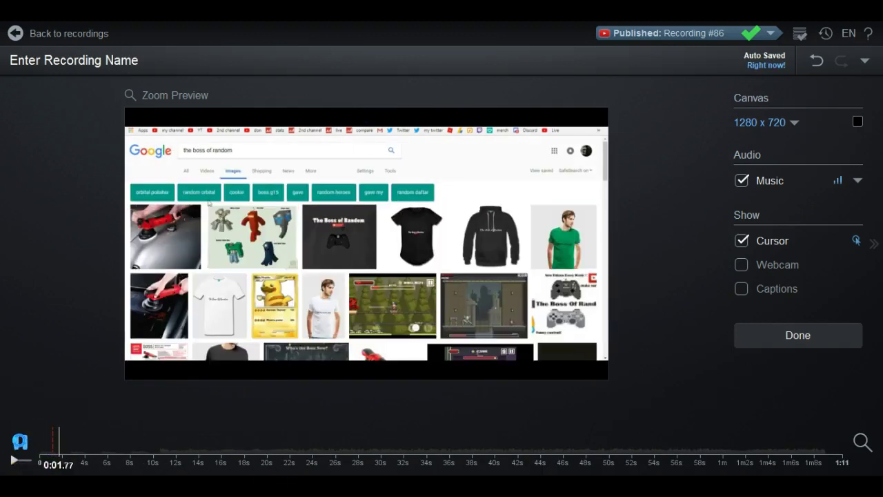
left_click(20, 439)
Copy the 2.40-second section of video from 0:02.52 to 0:04.92 after previewing the selection
left_click(48, 400)
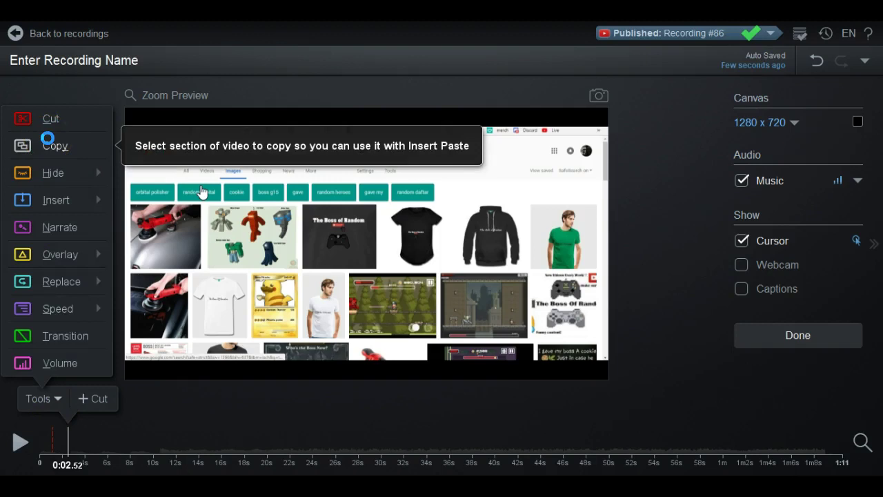
left_click(52, 141)
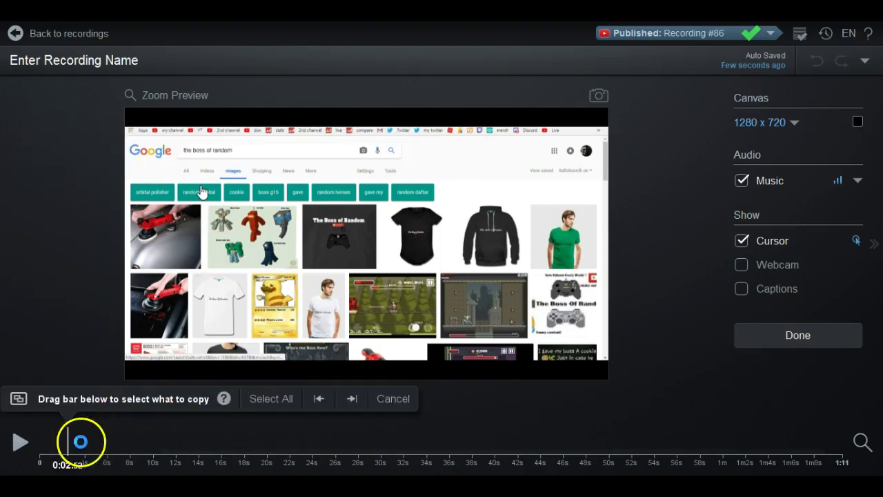
mouse_move(98, 436)
left_mouse_down()
mouse_move(69, 434)
mouse_move(91, 434)
left_mouse_up()
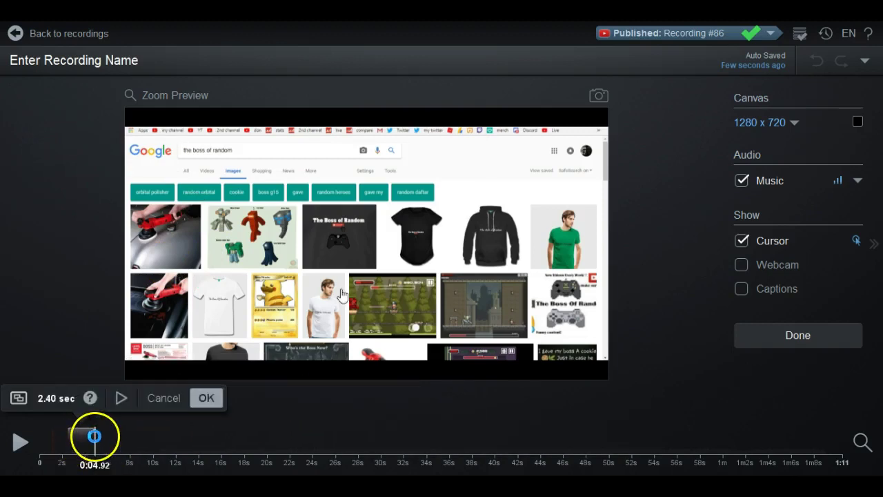
left_click(119, 398)
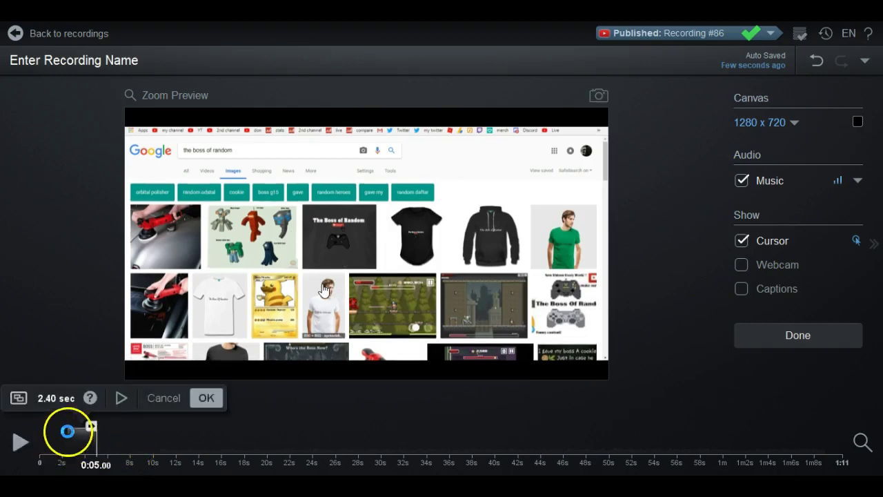
left_click(198, 407)
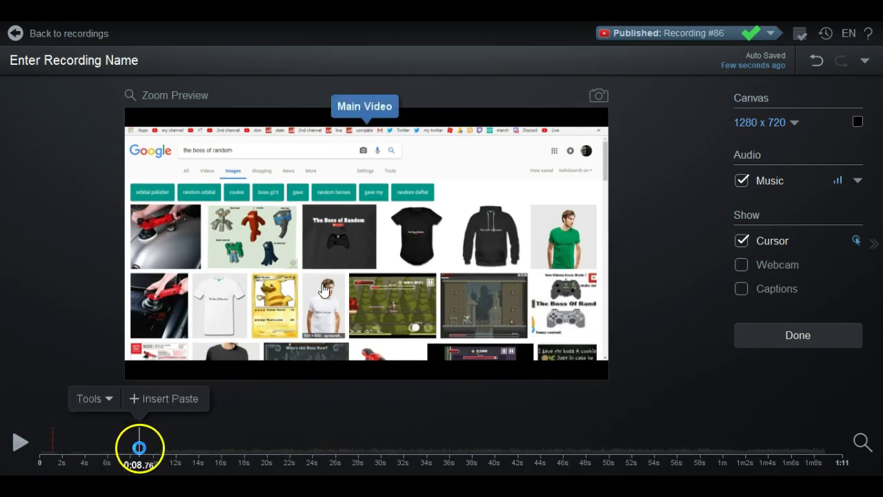
Paste the copied section at 0:26.72 after previewing the insertion
left_click(138, 438)
left_click(201, 442)
left_click(344, 448)
left_click(375, 409)
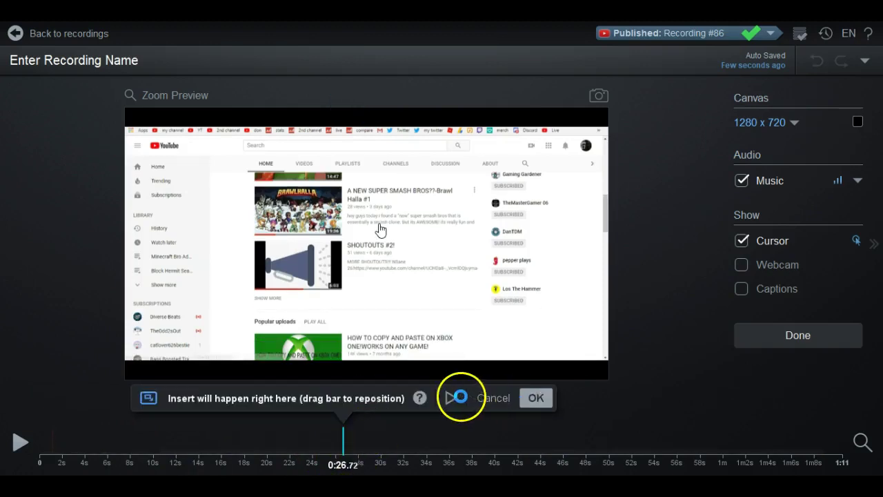
left_click(450, 397)
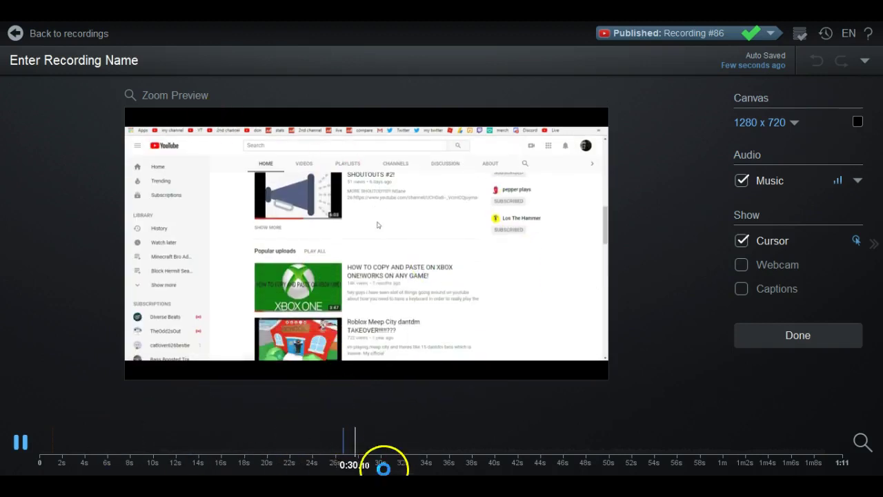
left_click(345, 431)
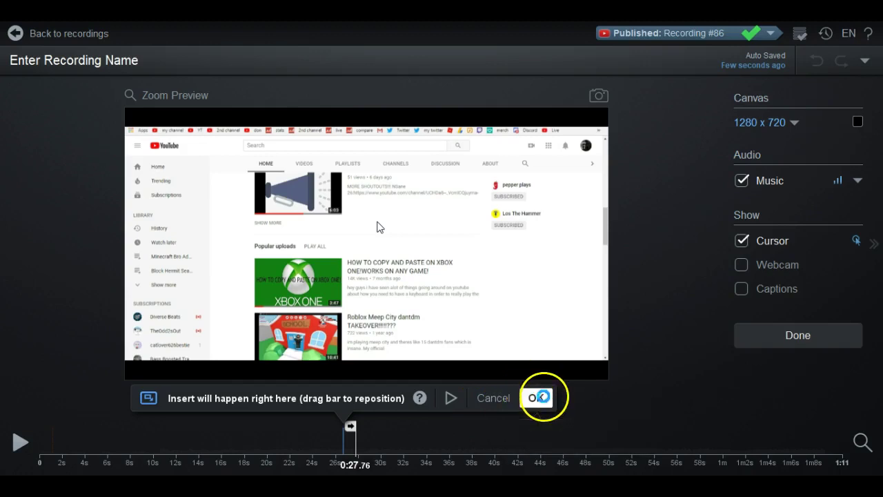
left_click(533, 398)
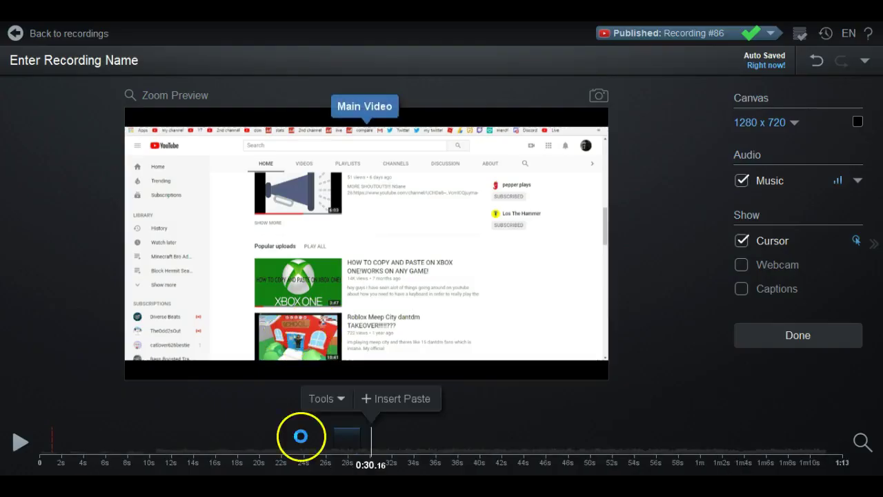
left_click(247, 431)
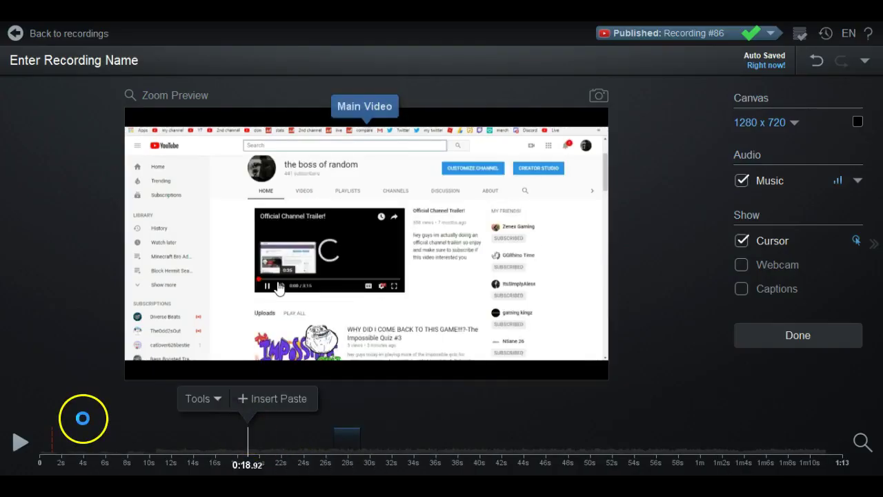
left_click(198, 398)
mouse_move(208, 170)
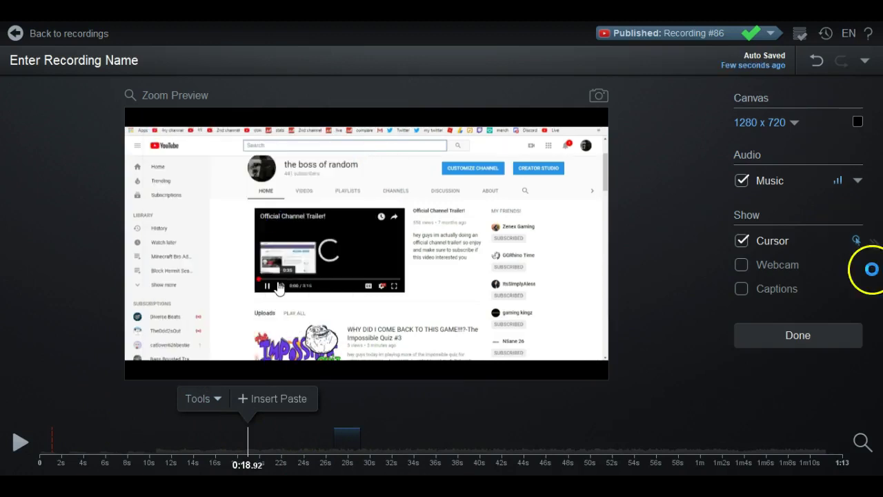
left_click(151, 431)
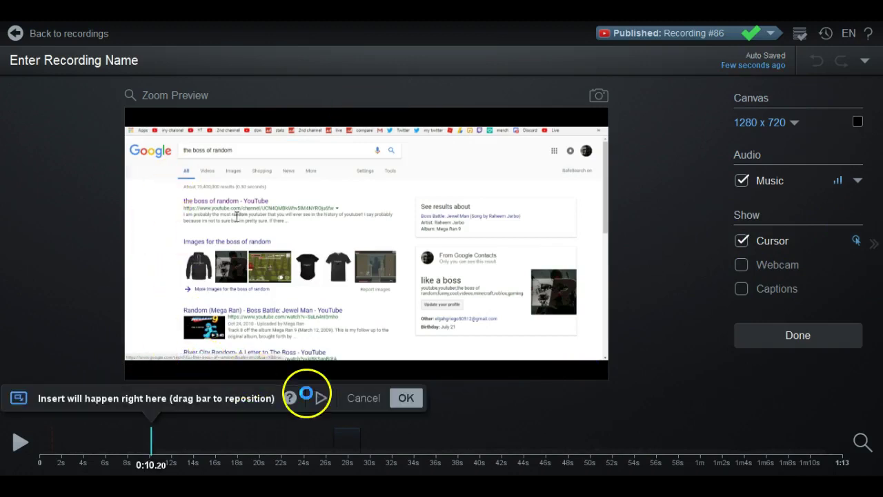
left_click(351, 395)
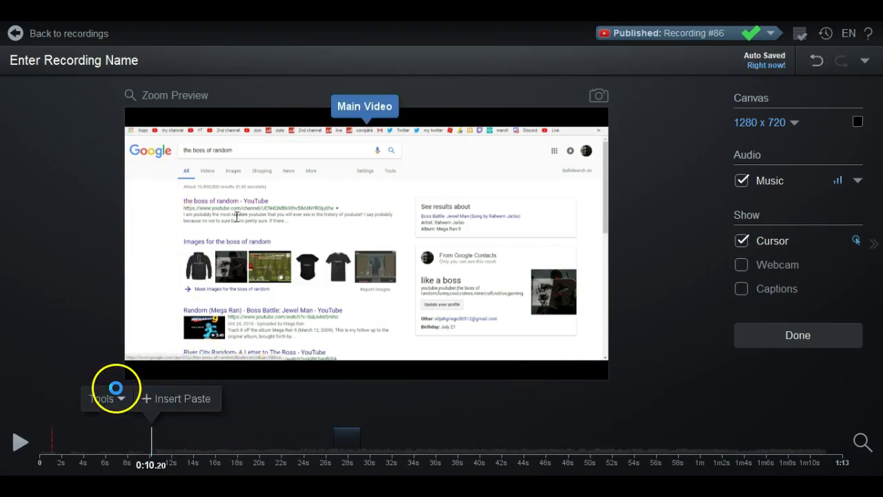
left_click(117, 397)
mouse_move(128, 200)
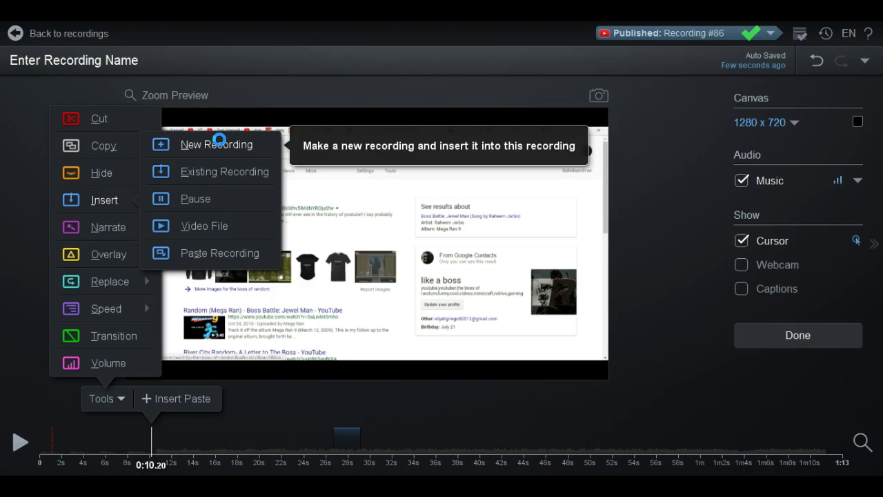
left_click(292, 432)
left_click(262, 431)
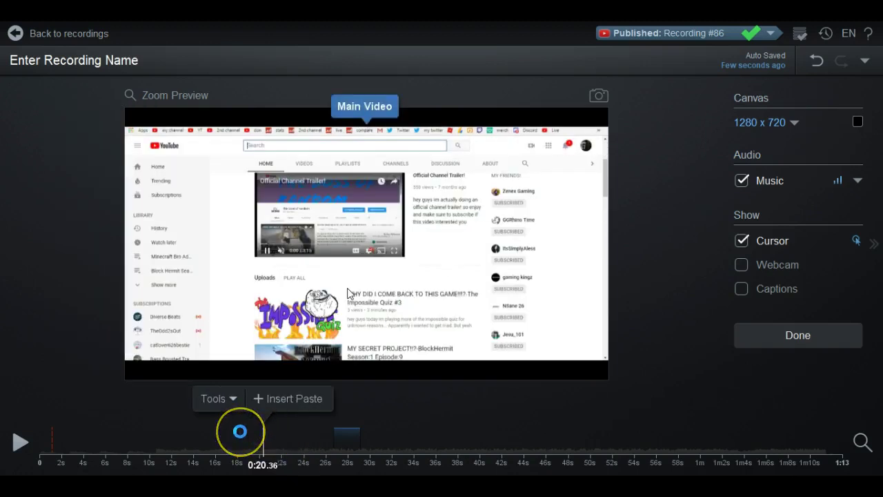
Choose Recording #87 as the existing recording to insert at 0:41.16
left_click(491, 432)
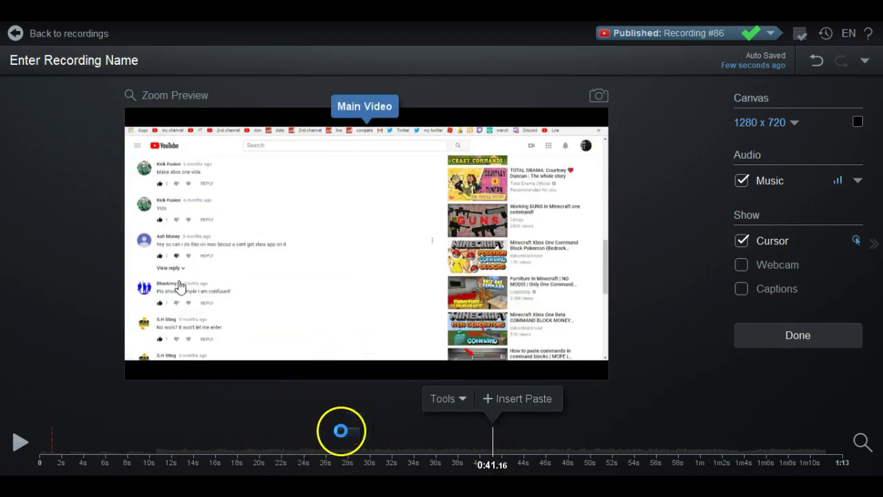
left_click(442, 403)
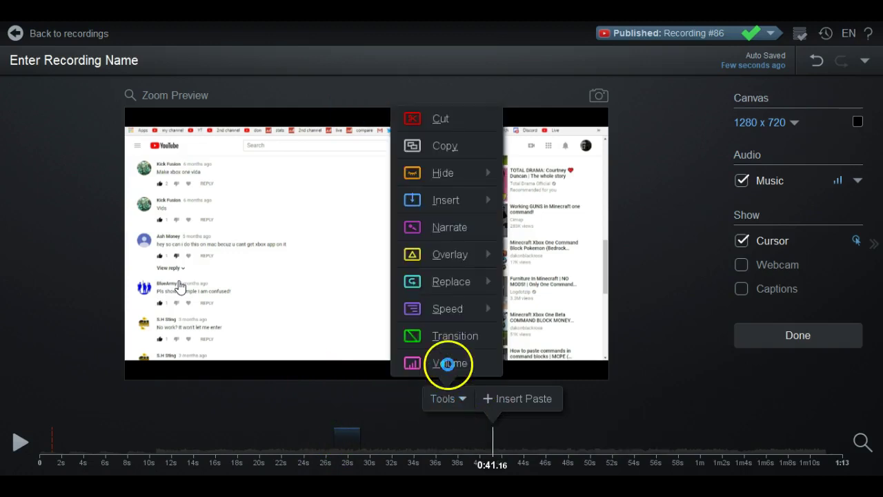
mouse_move(449, 188)
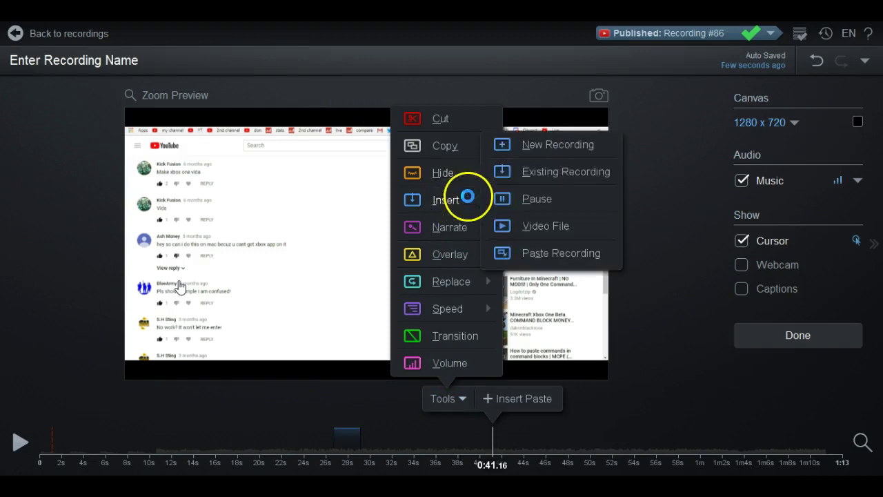
left_click(457, 400)
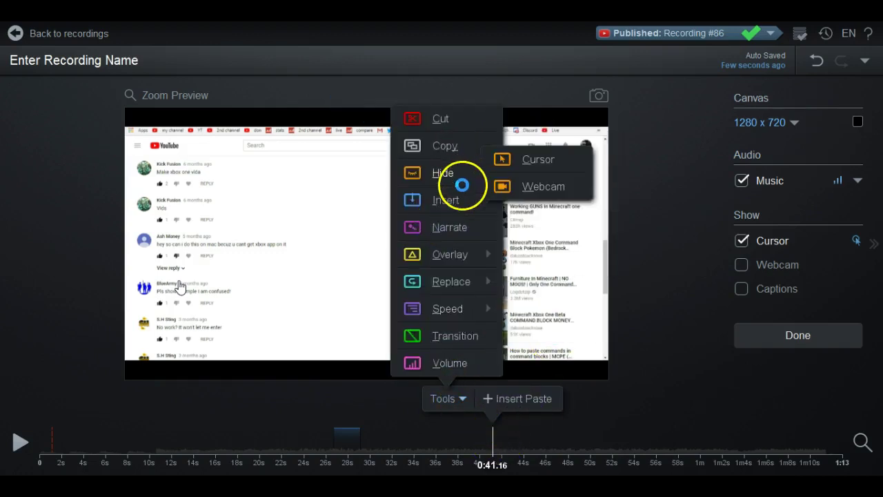
mouse_move(460, 195)
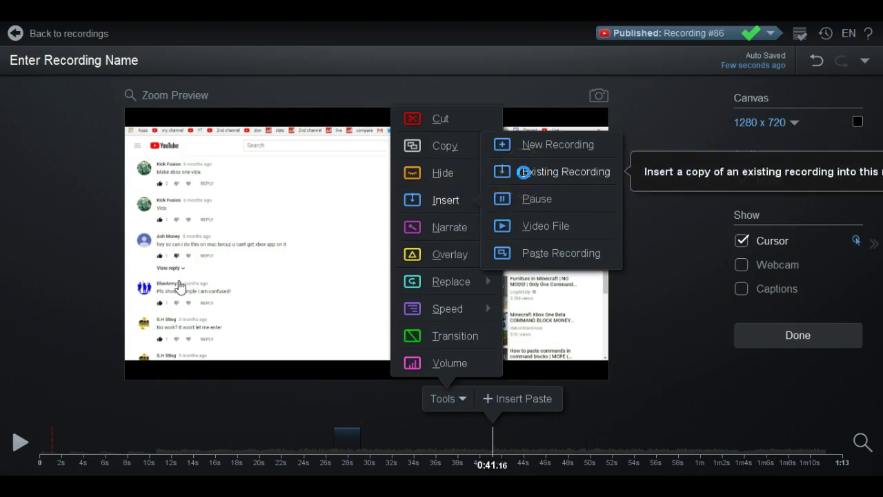
left_click(524, 173)
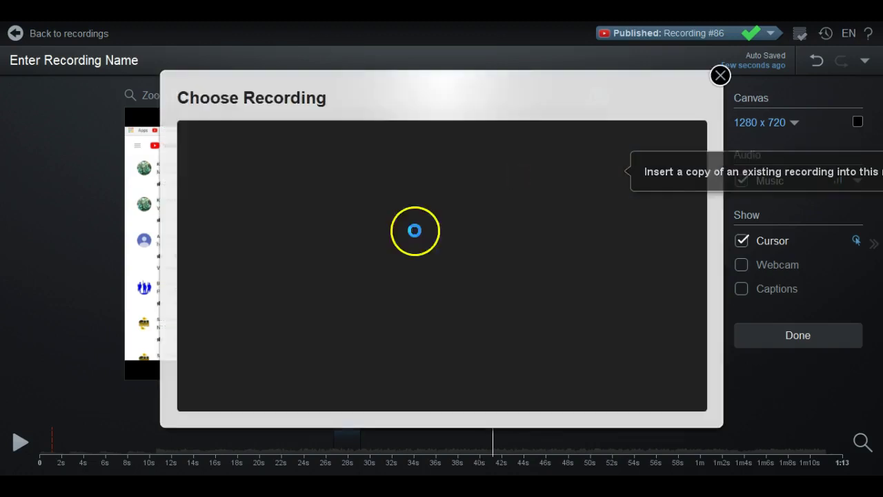
scroll(407, 276, "down", 1)
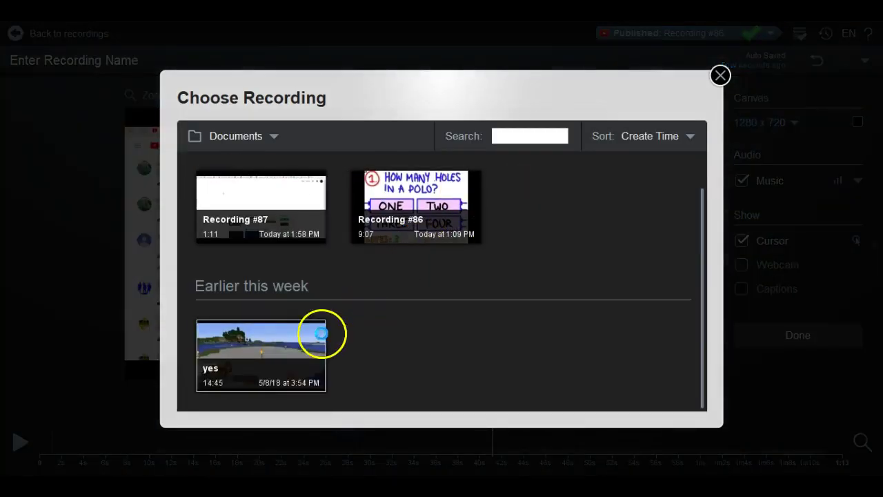
scroll(331, 290, "up", 1)
left_click(296, 258)
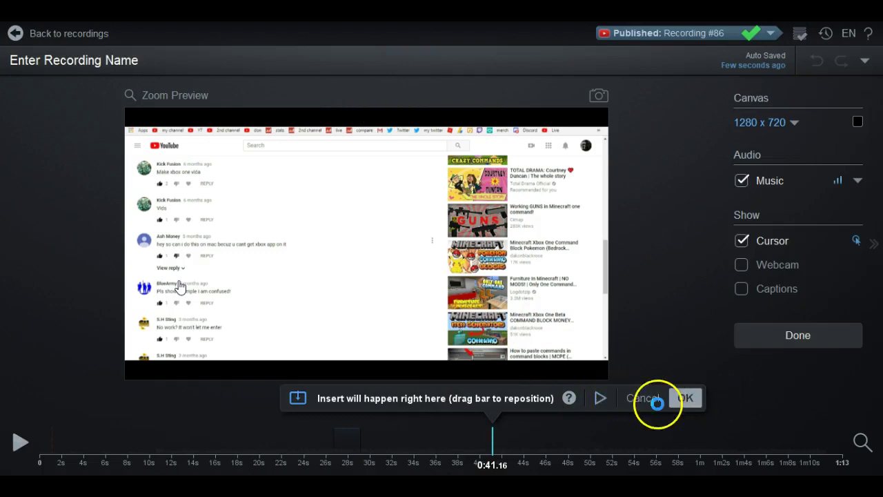
Preview the insertion of Recording #87 at 0:41.16 and try to apply it
left_click(602, 398)
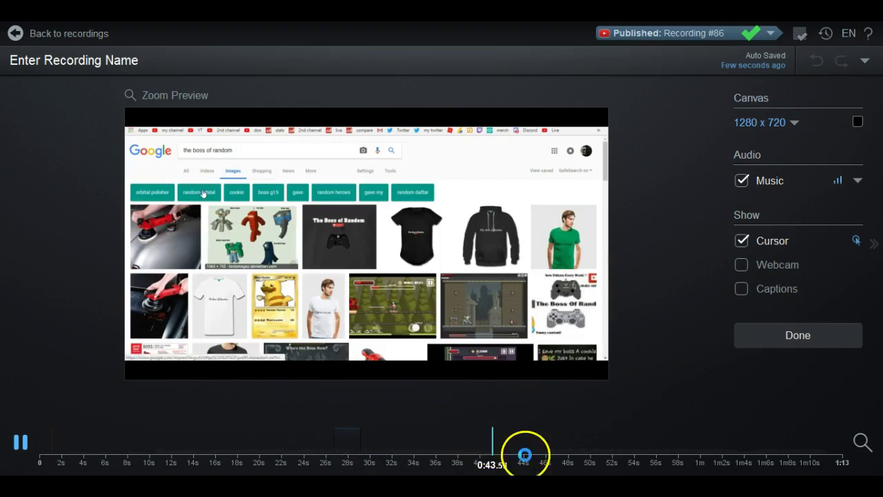
left_click(20, 441)
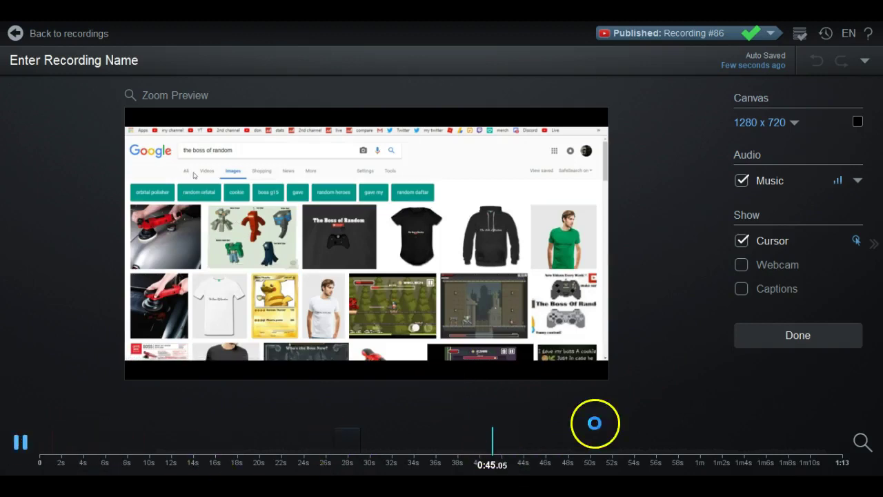
left_click(685, 398)
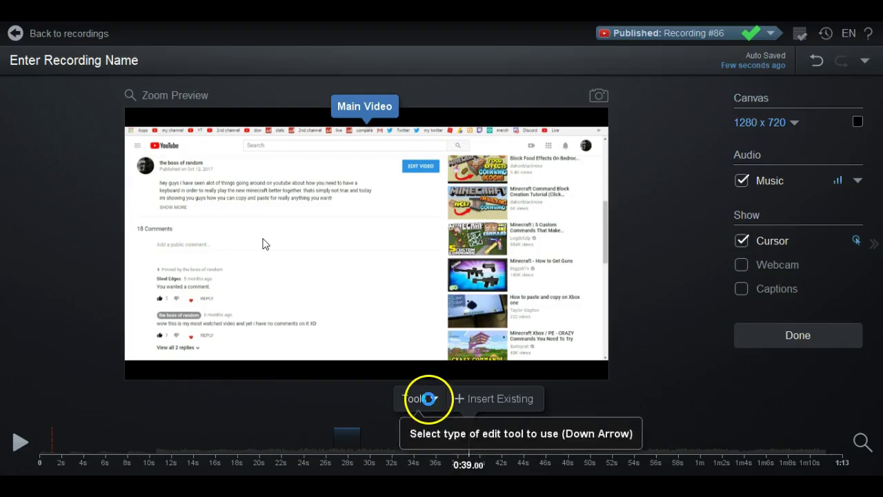
Insert a 3-second pause at 0:39.00 after previewing it
left_click(419, 396)
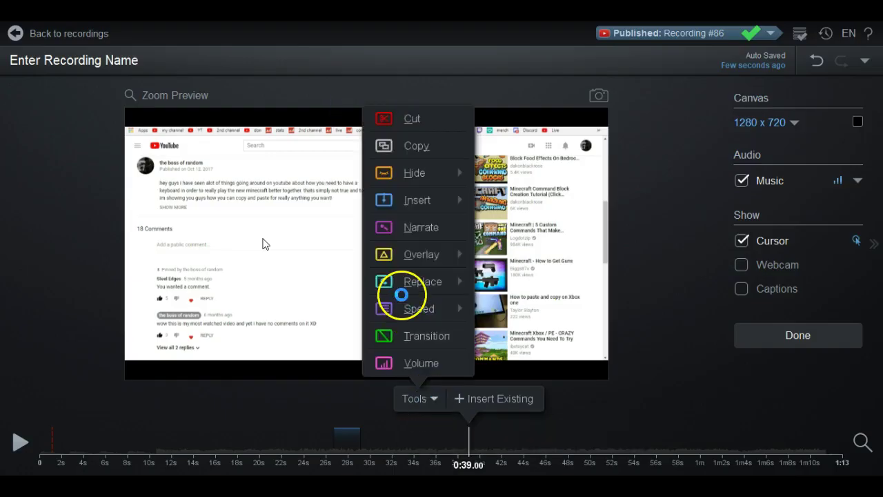
mouse_move(406, 196)
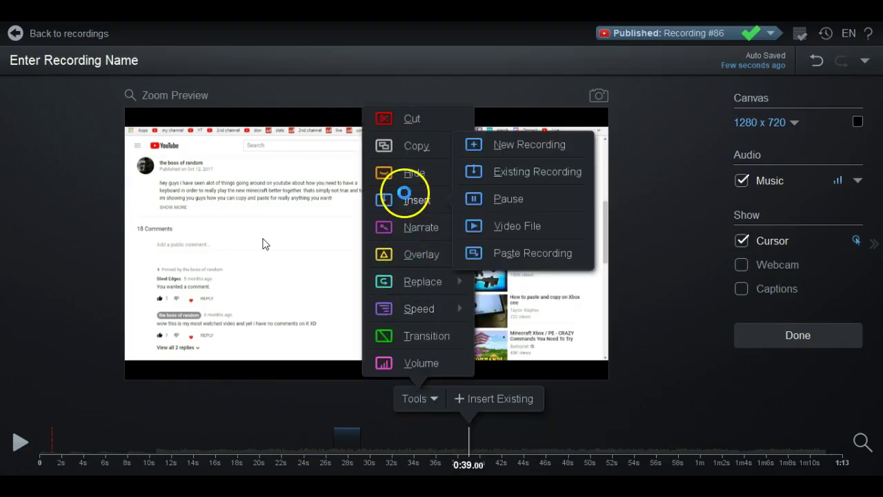
left_click(508, 198)
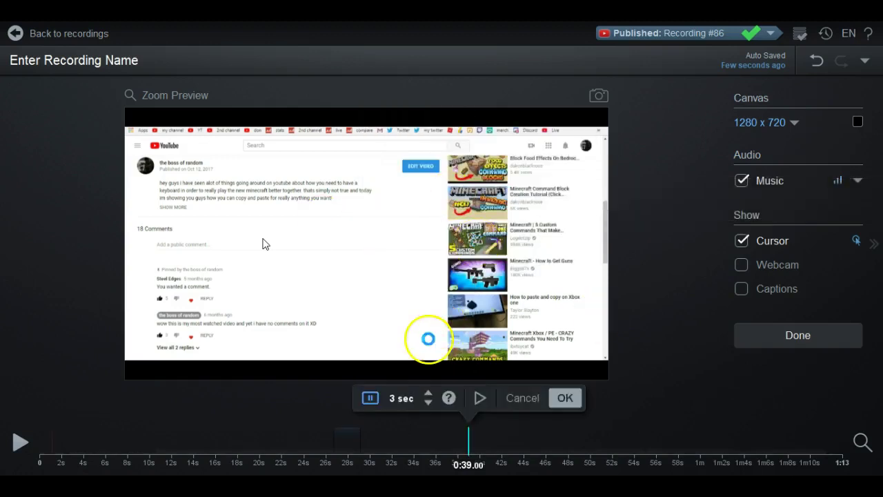
left_click(480, 398)
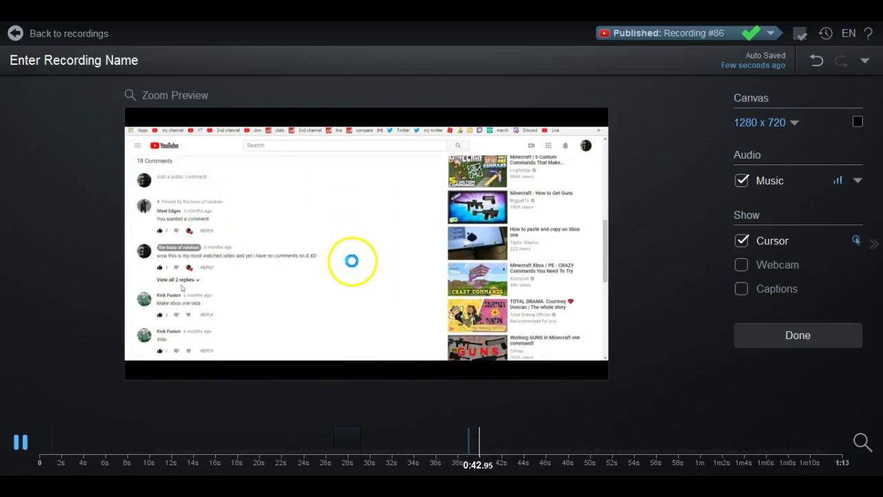
left_click(513, 419)
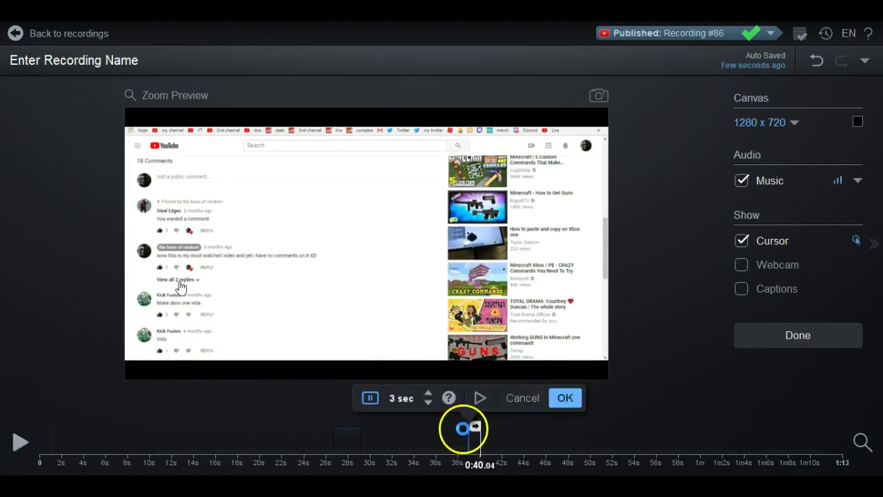
key("Return")
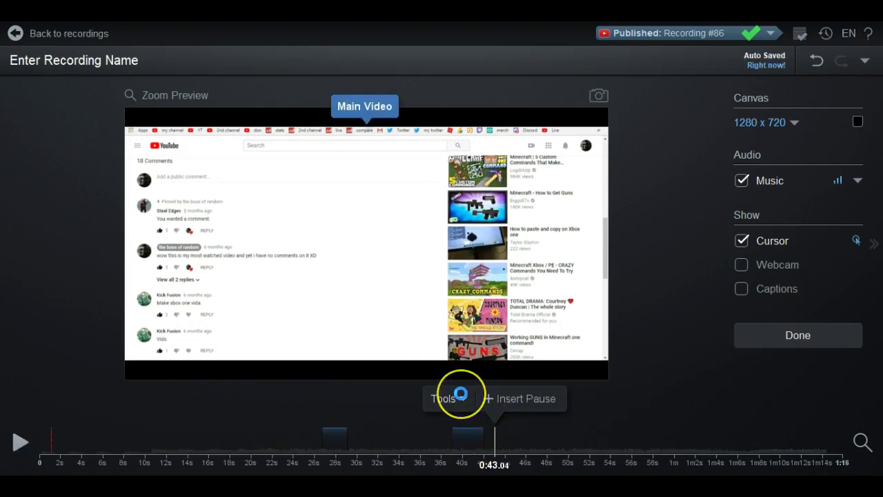
Insert the video file FATAL 3D INTRO at 0:43.04 after previewing the insertion
left_click(461, 396)
mouse_move(463, 198)
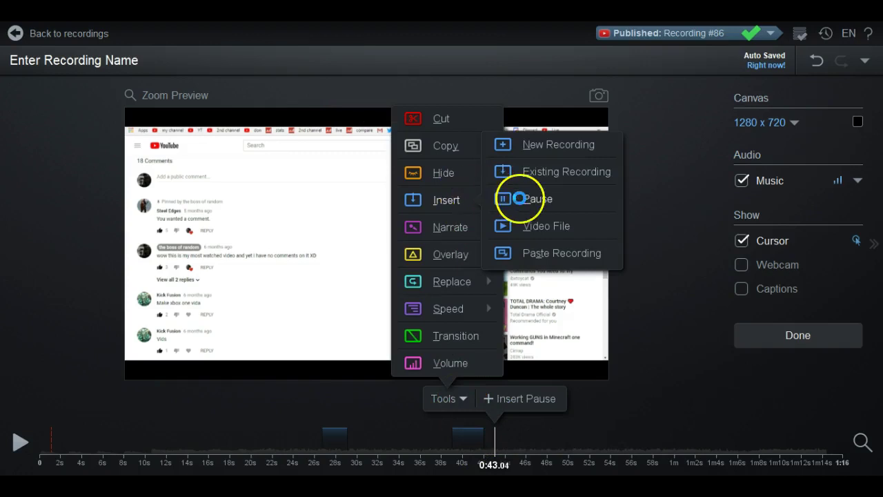
left_click(537, 225)
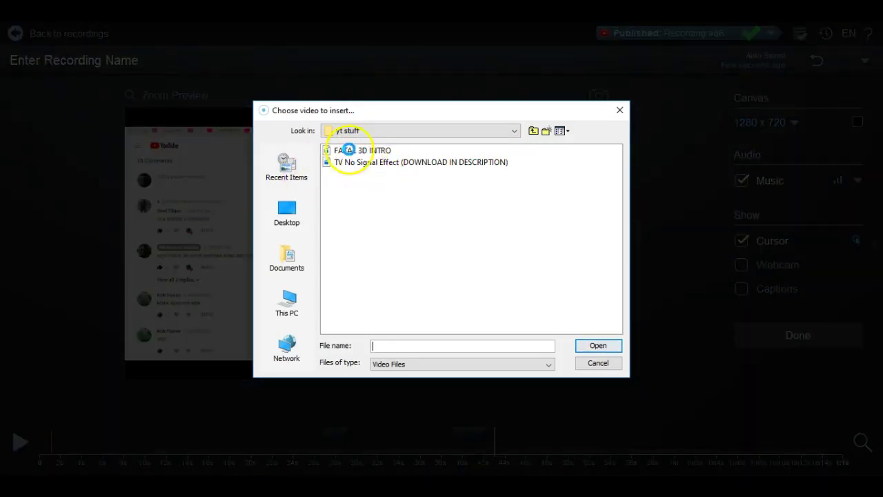
left_click(353, 152)
left_click(590, 345)
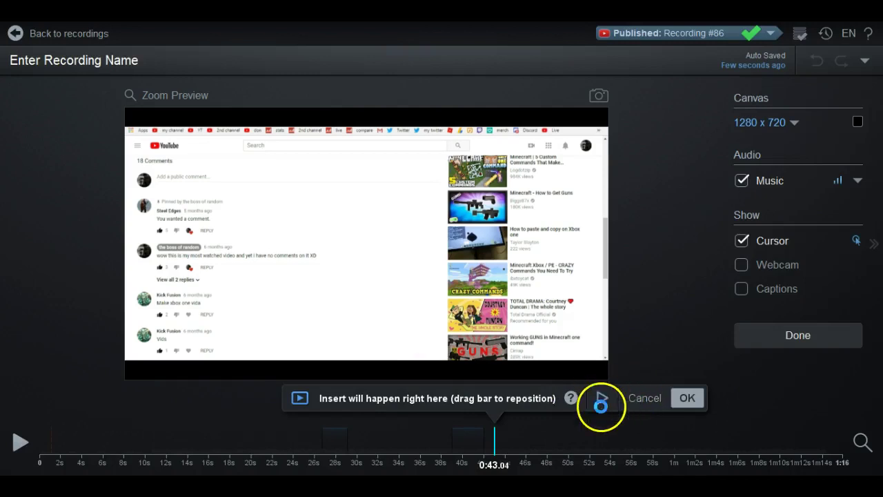
left_click(600, 395)
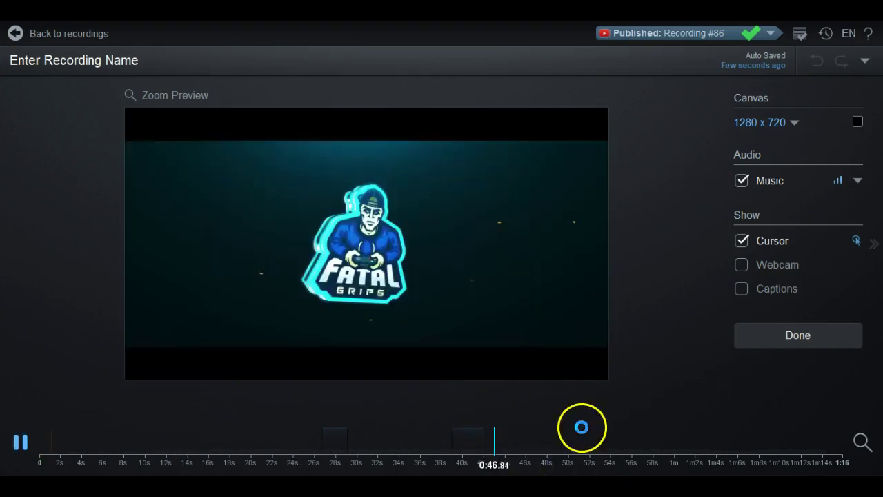
left_click(685, 398)
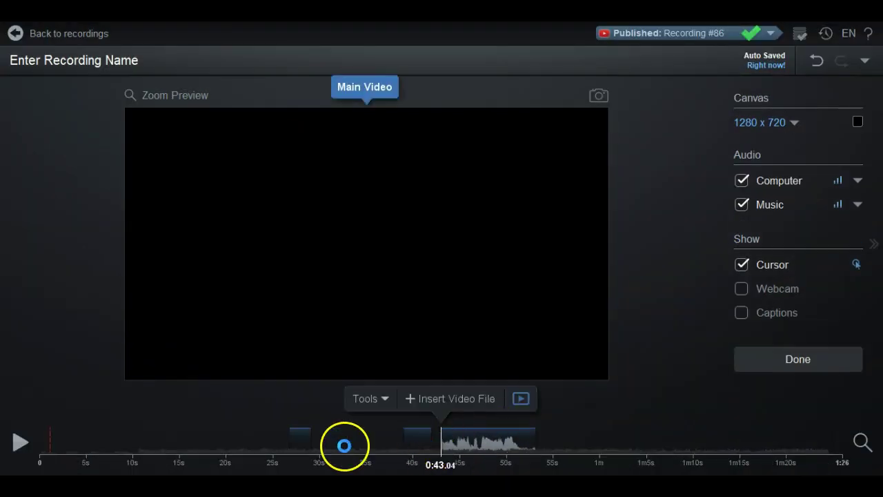
left_click(345, 445)
left_click(303, 395)
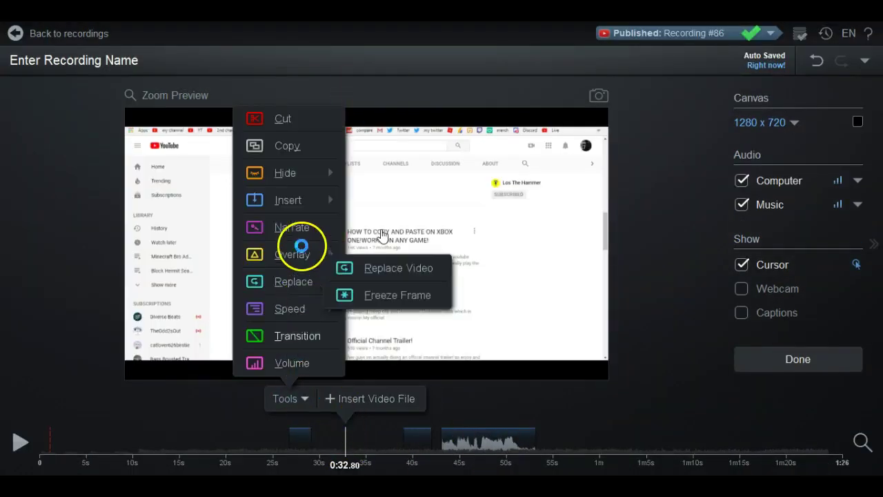
mouse_move(296, 200)
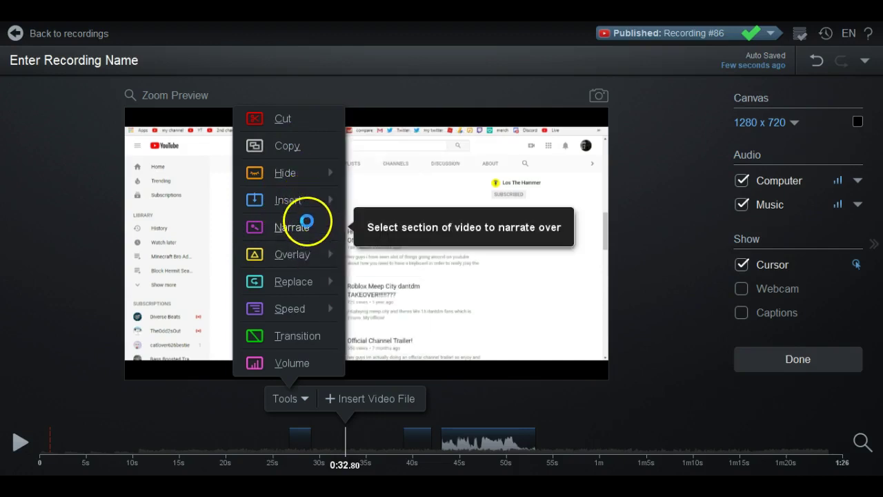
left_click(608, 435)
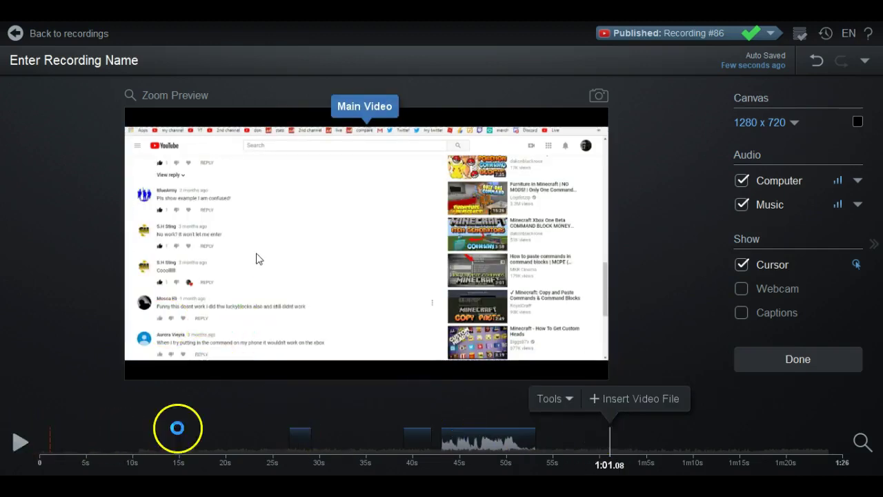
Select the section from 0:10.72 to 0:17.68 to narrate over
left_click(139, 443)
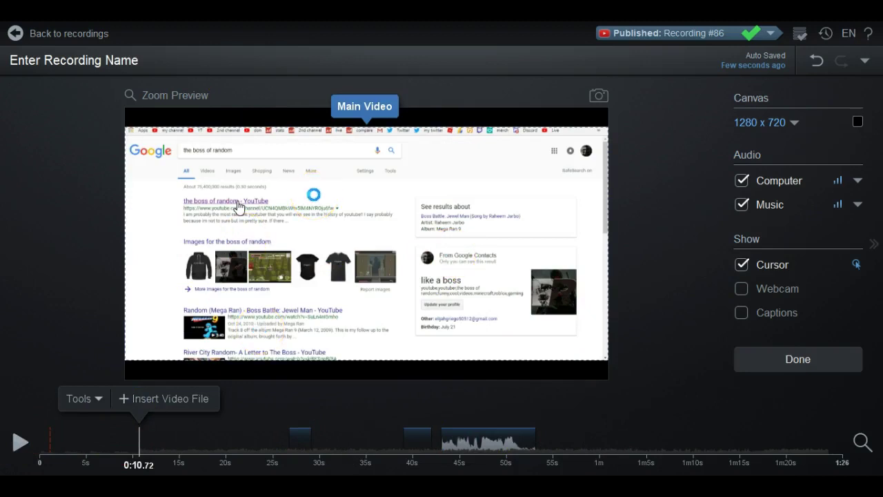
left_click(75, 402)
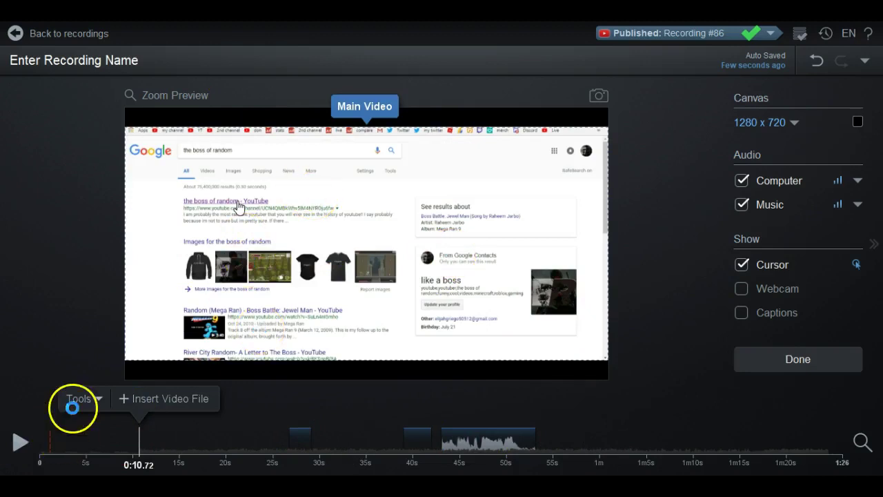
left_click(81, 227)
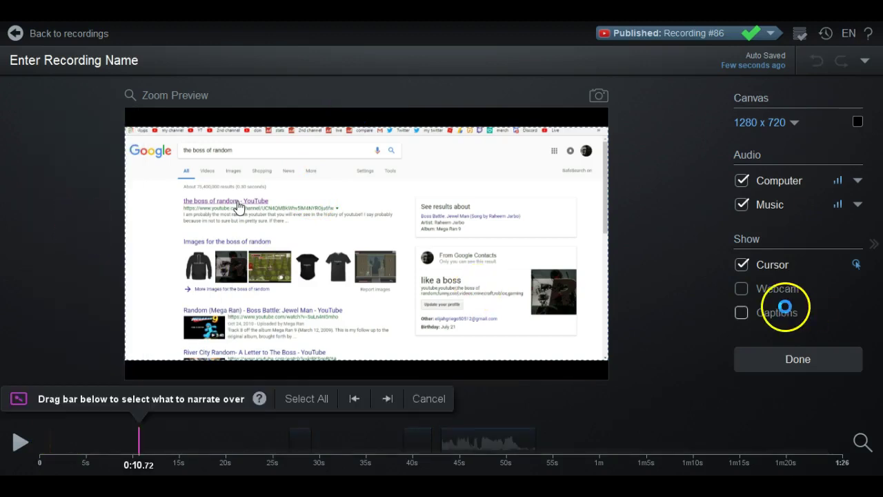
mouse_move(138, 436)
left_mouse_down()
mouse_move(223, 435)
mouse_move(171, 436)
mouse_move(193, 437)
left_mouse_up()
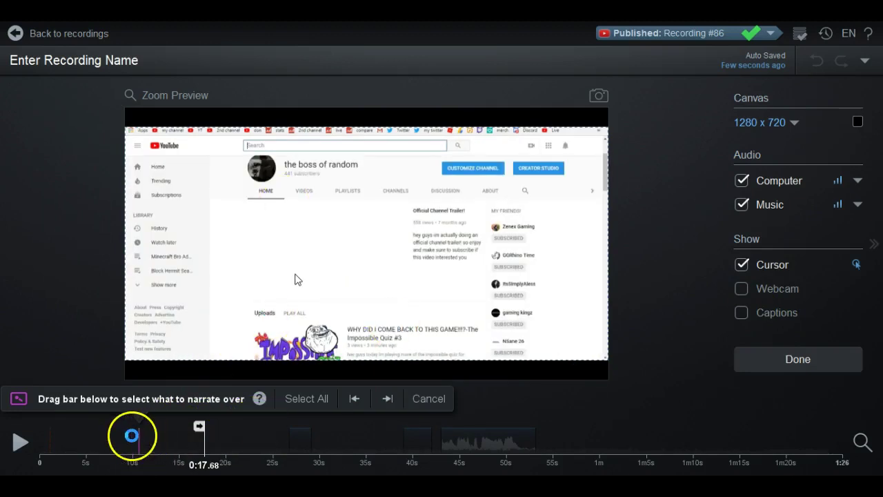
left_click_drag(140, 436, 207, 434)
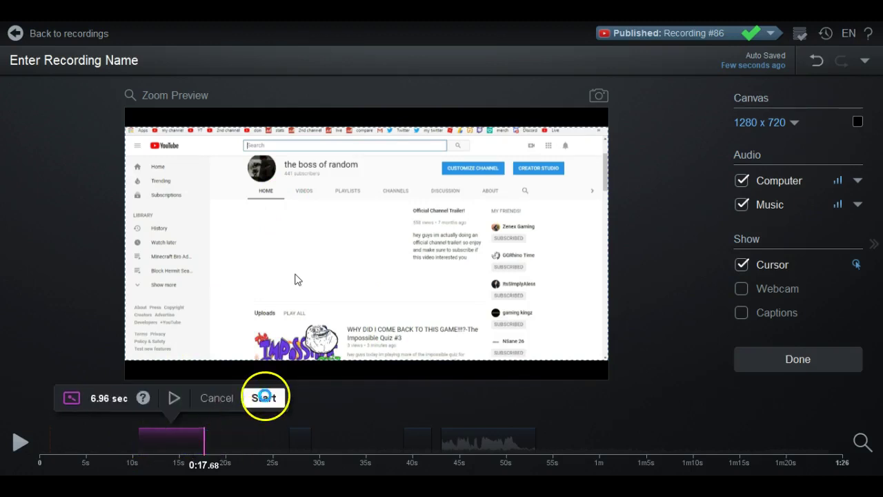
Start the narration recorder for the selected section, check its webcam option, and close it without recording
left_click(264, 397)
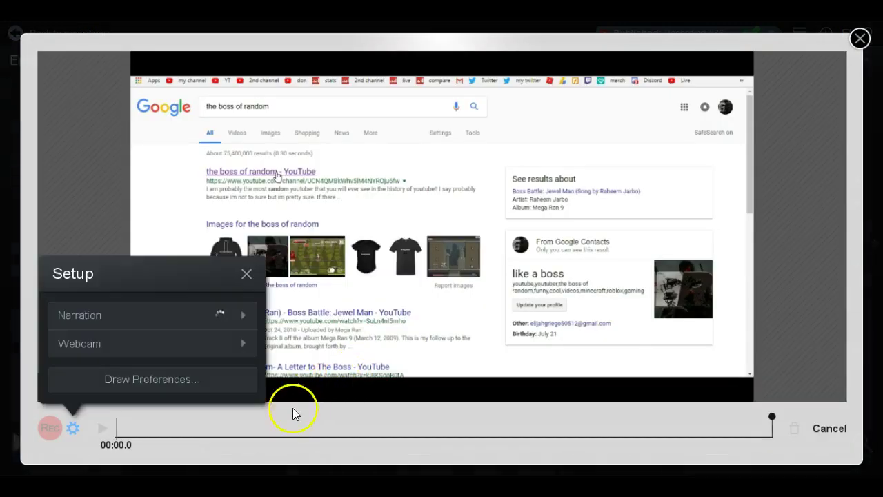
left_click(244, 342)
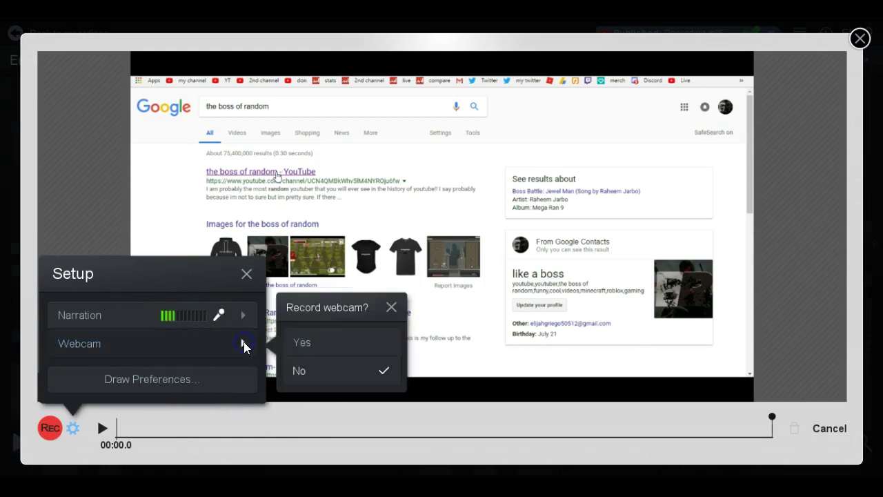
left_click(392, 307)
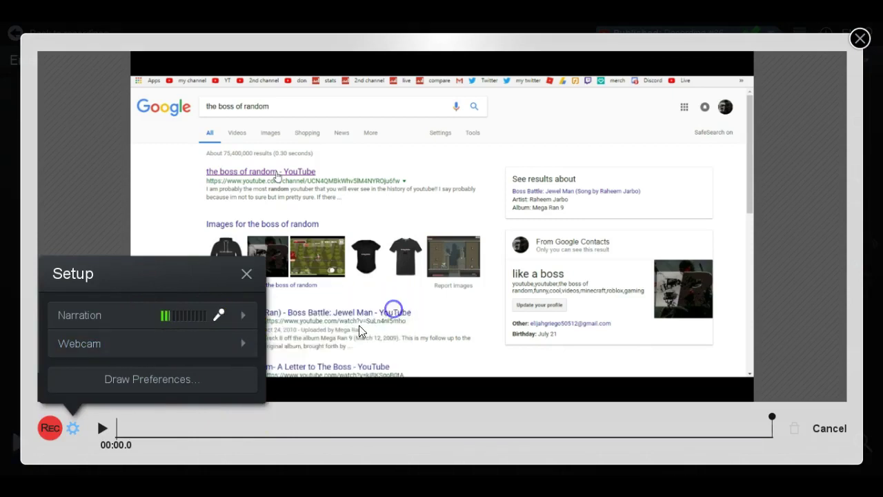
left_click(242, 274)
left_click(866, 38)
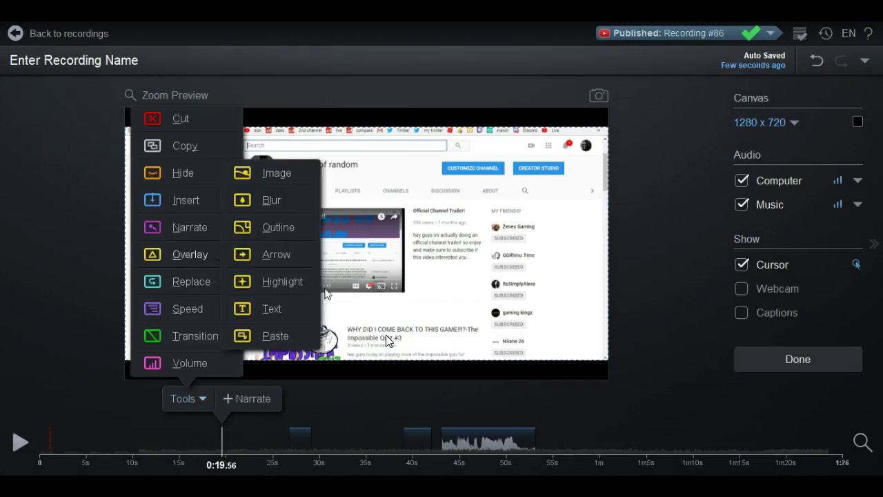
Add the image "Subscribe If youre new!" from the yt stuff folder as an overlay at 0:19.56
mouse_move(213, 262)
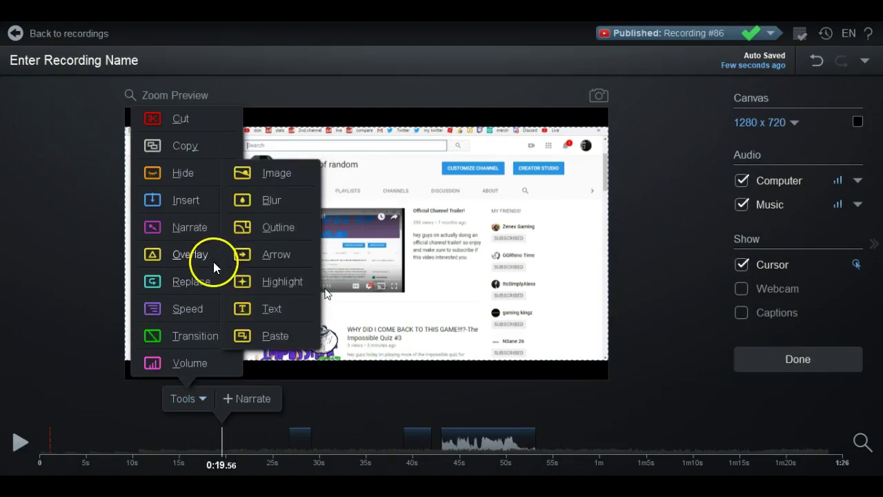
left_click(259, 175)
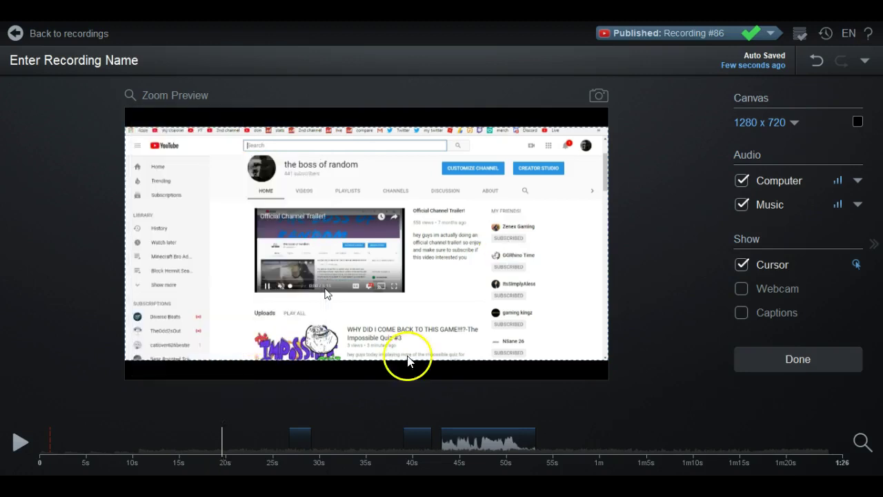
scroll(283, 217, "down", 2)
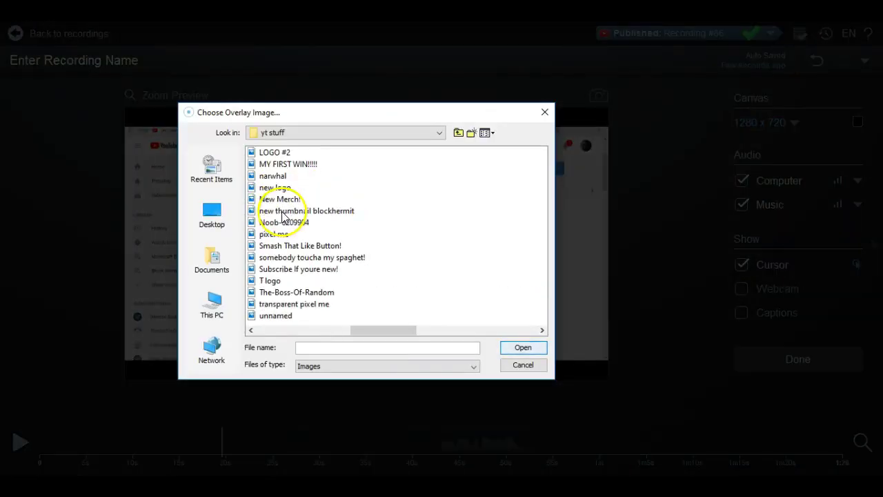
scroll(296, 221, "down", 2)
scroll(301, 223, "up", 2)
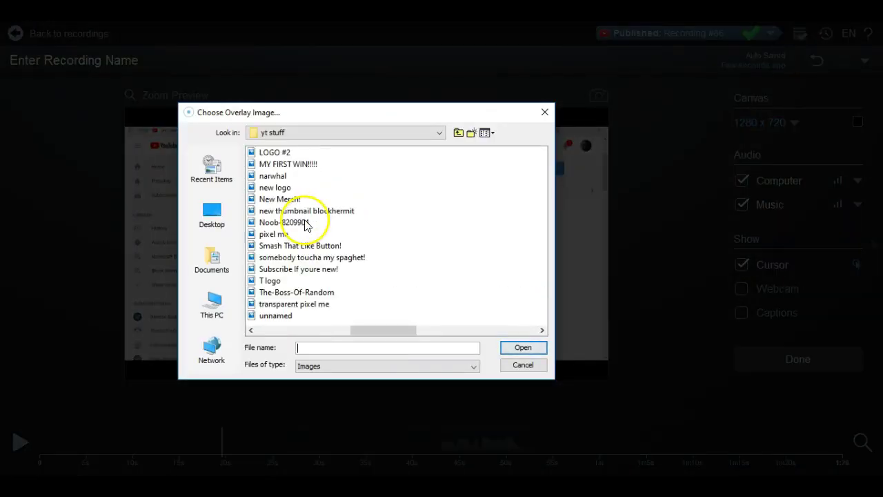
left_click(304, 270)
left_click(523, 347)
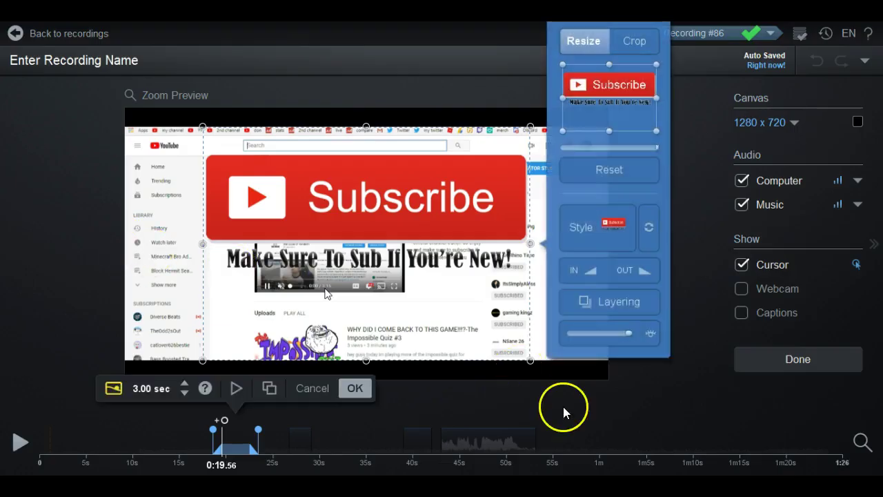
Shrink the Subscribe overlay image slightly and move it into the upper-left corner of the video frame
left_click_drag(530, 362, 481, 330)
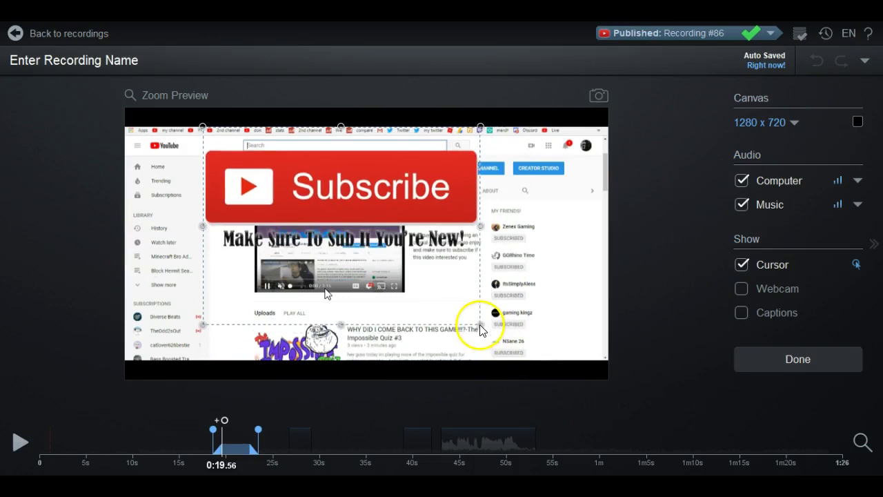
left_click_drag(298, 189, 187, 173)
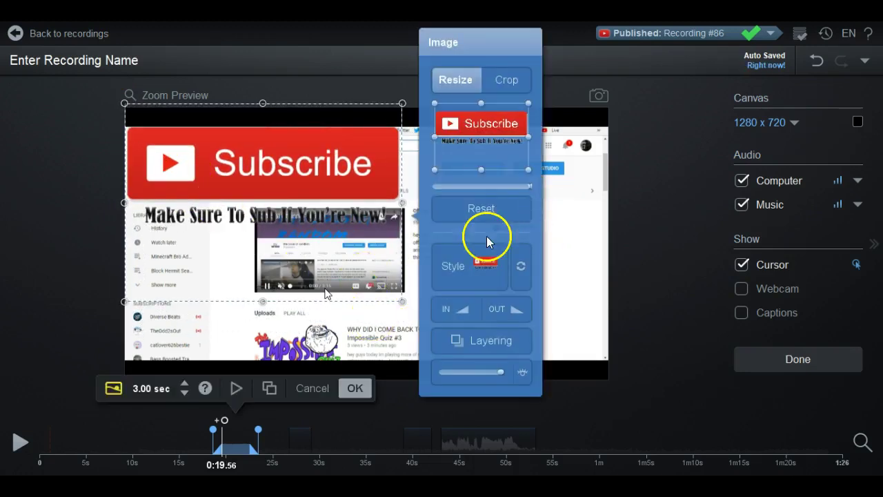
Try the resize, reset and crop options on the Subscribe overlay image
mouse_move(529, 167)
left_mouse_down()
mouse_move(486, 129)
mouse_move(536, 157)
left_mouse_up()
left_click(433, 207)
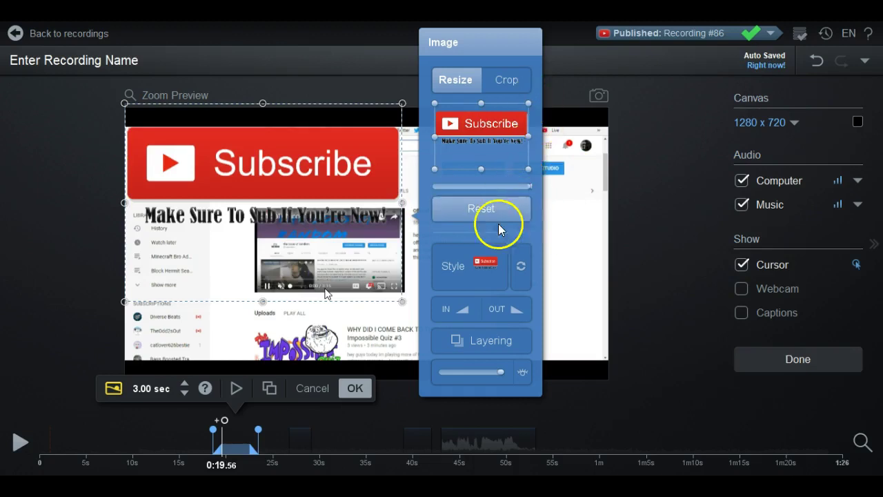
left_click(503, 78)
mouse_move(525, 169)
left_mouse_down()
mouse_move(498, 150)
mouse_move(527, 173)
left_mouse_up()
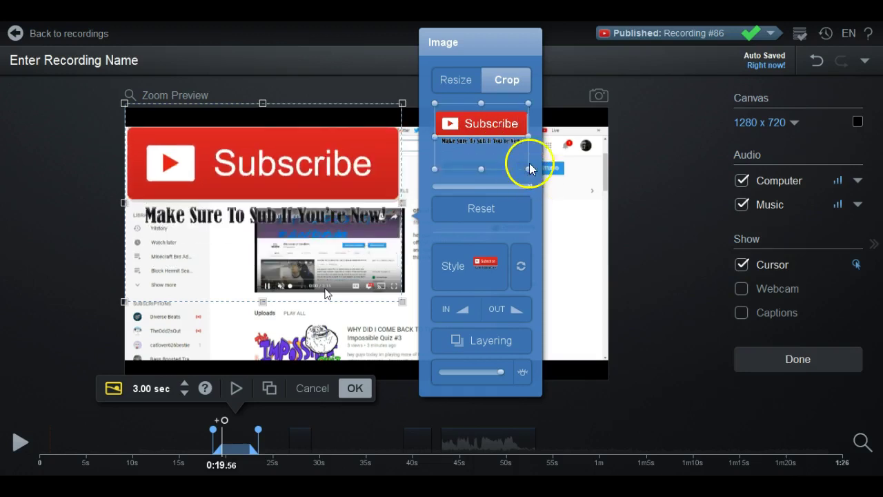
left_click(468, 92)
Set the Subscribe overlay's style to a Box shape with no shadow
left_click(487, 259)
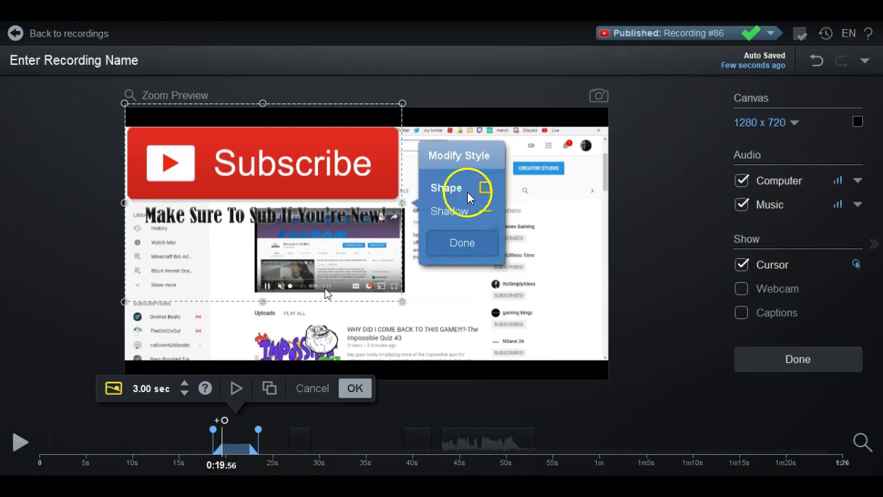
left_click(467, 192)
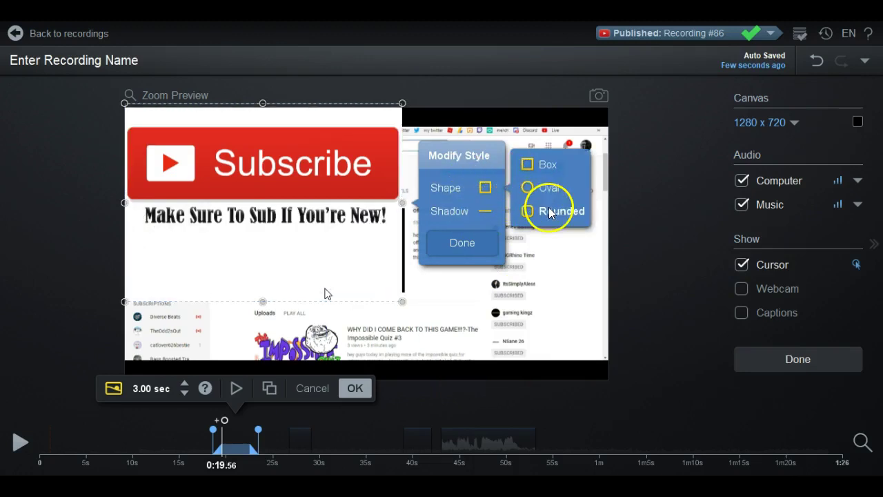
left_click(534, 162)
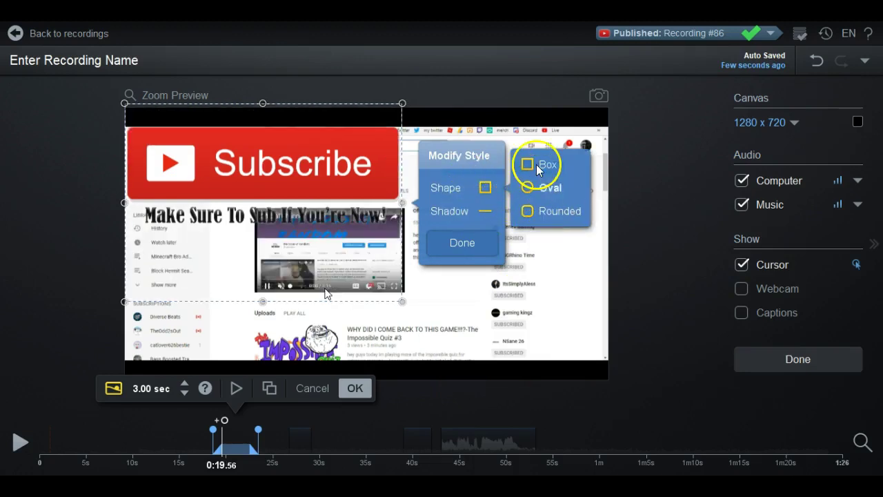
left_click(481, 214)
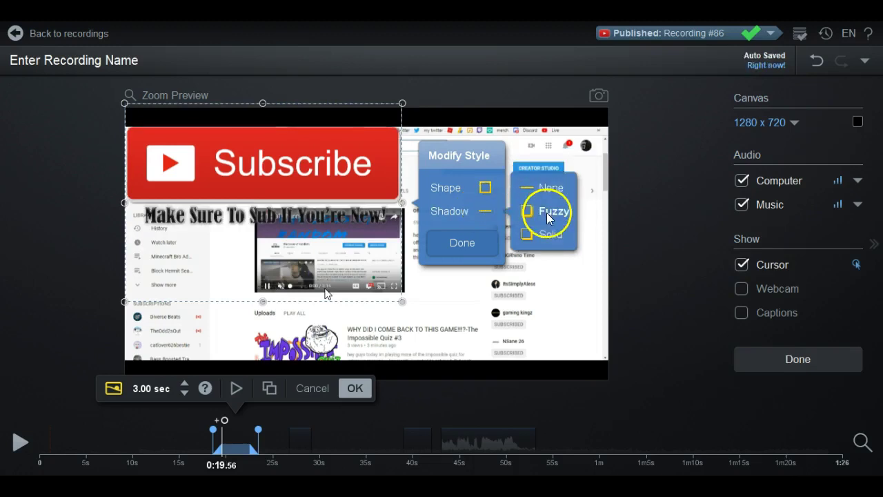
left_click(536, 190)
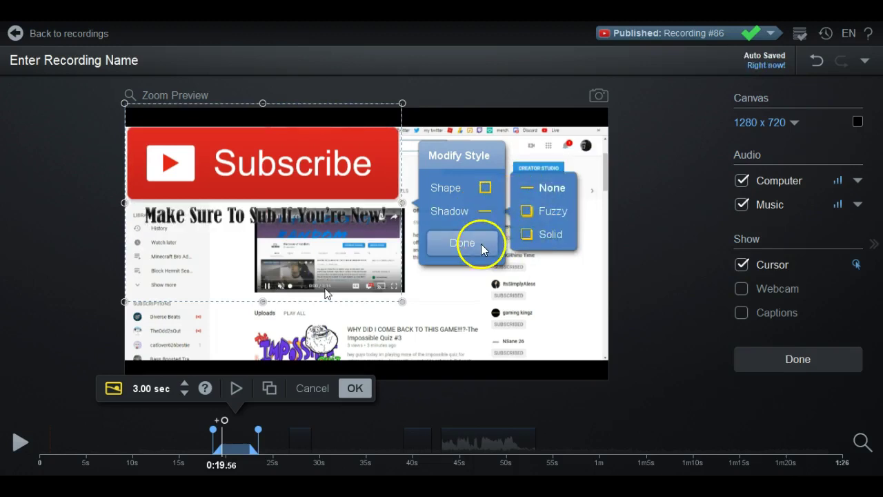
left_click(482, 243)
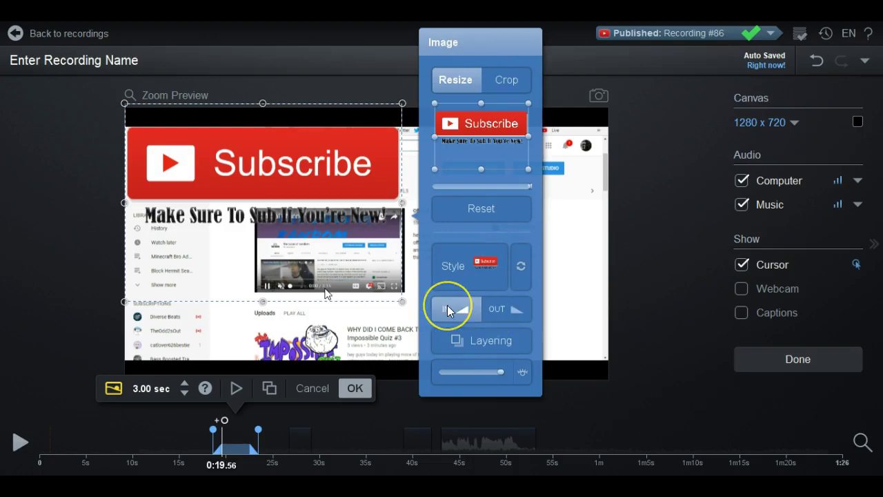
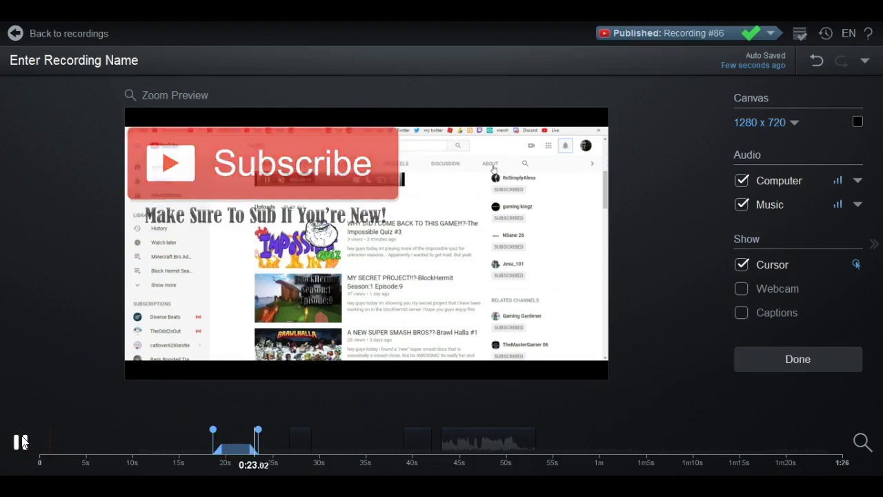
Set the Subscribe overlay's intro transition to Pop and preview it
left_click(259, 419)
left_click(241, 437)
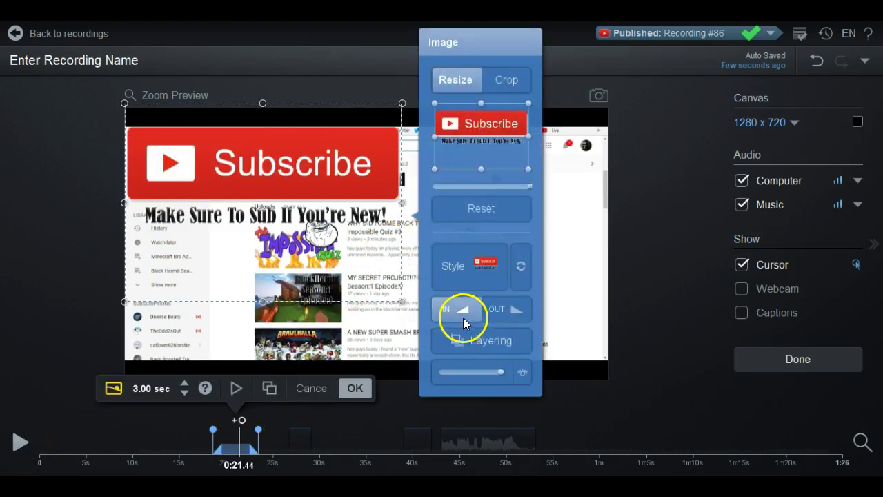
left_click(463, 317)
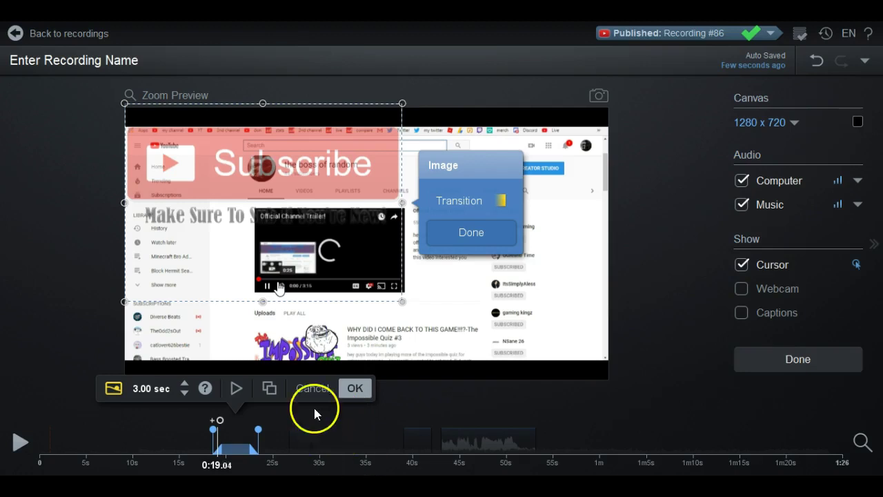
left_click(476, 201)
left_click(551, 200)
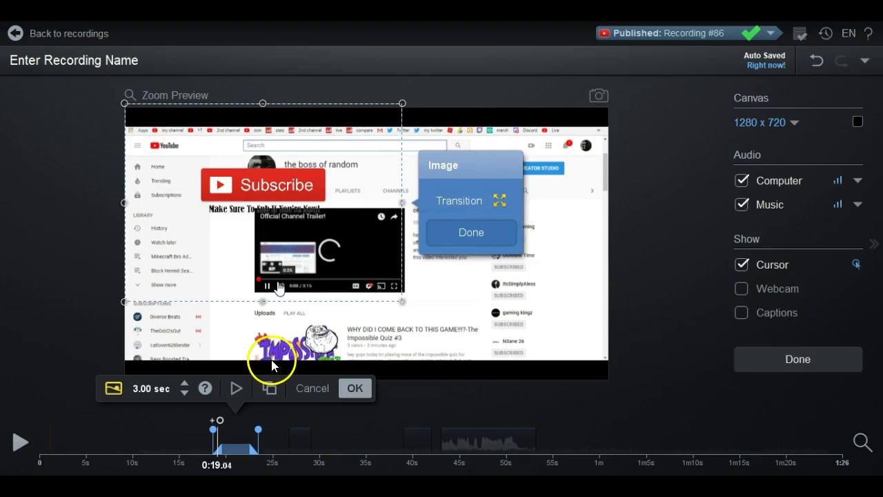
left_click(237, 389)
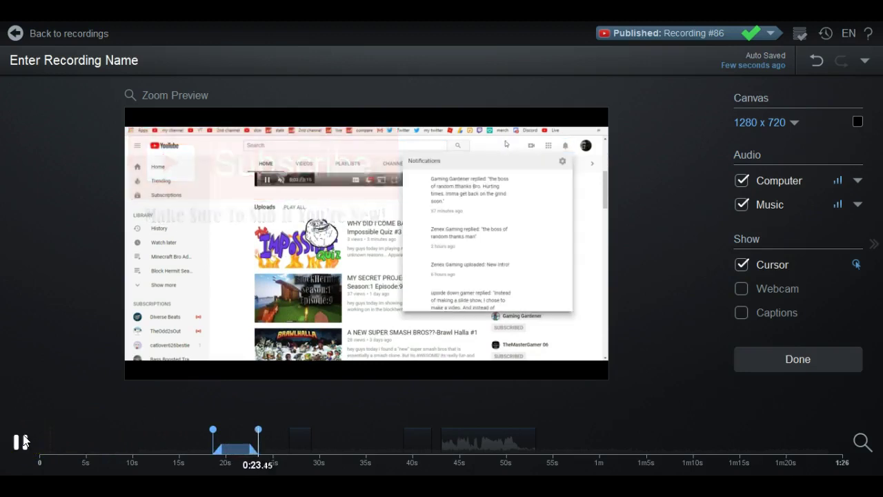
Set the Subscribe overlay's ending transition to None, preview the result, and accept the overlay
left_click(238, 452)
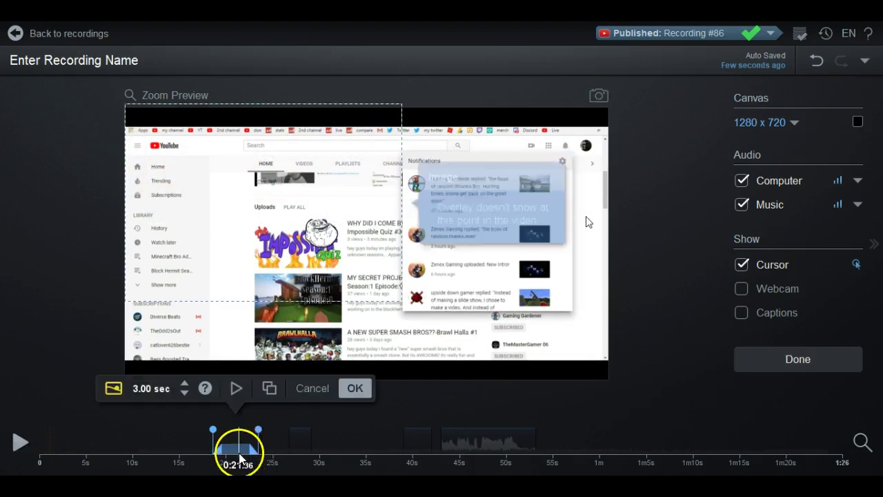
left_click(494, 308)
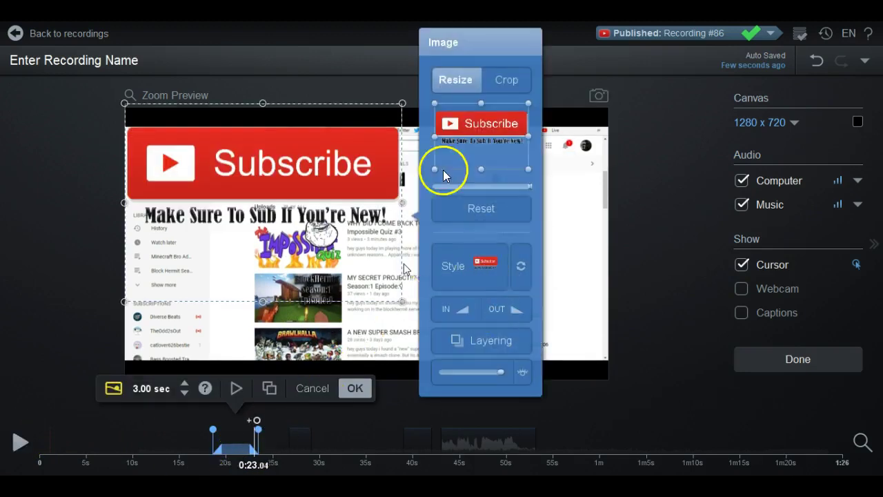
left_click(502, 201)
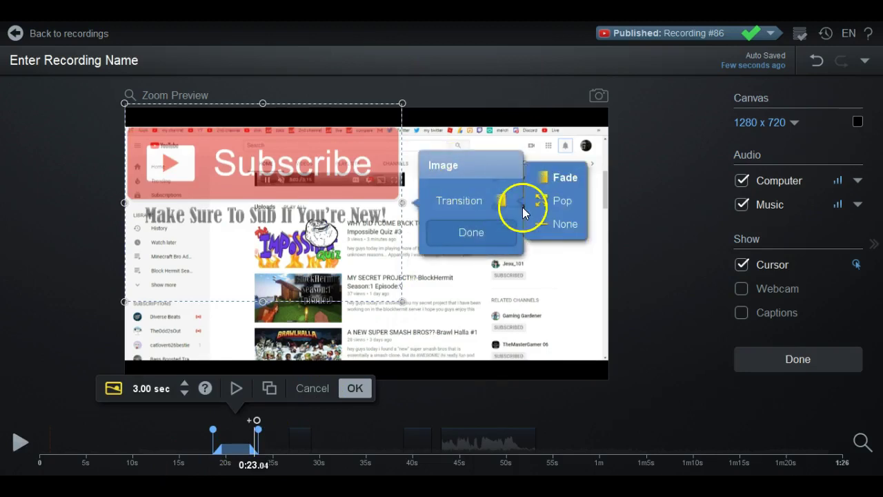
left_click(544, 222)
left_click(472, 234)
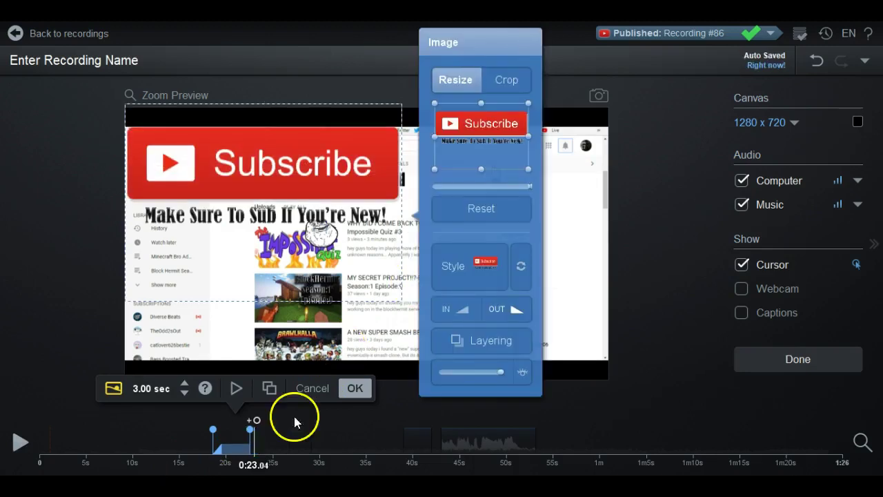
left_click(237, 430)
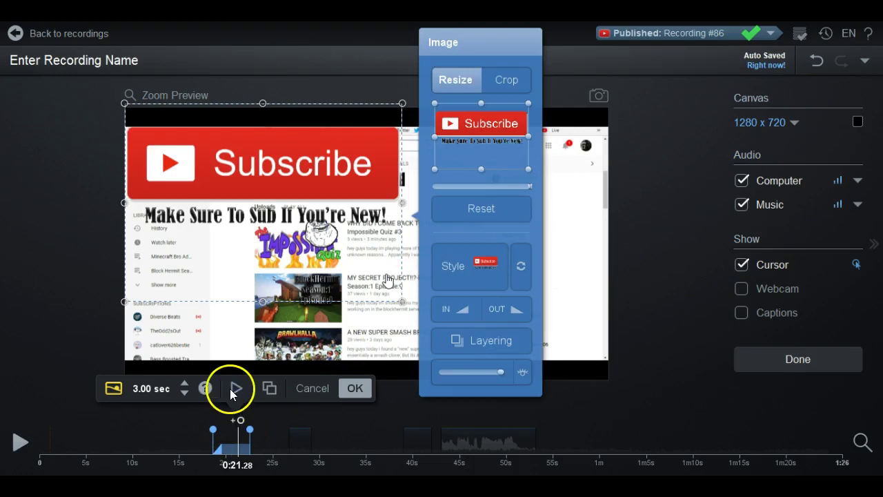
left_click(235, 389)
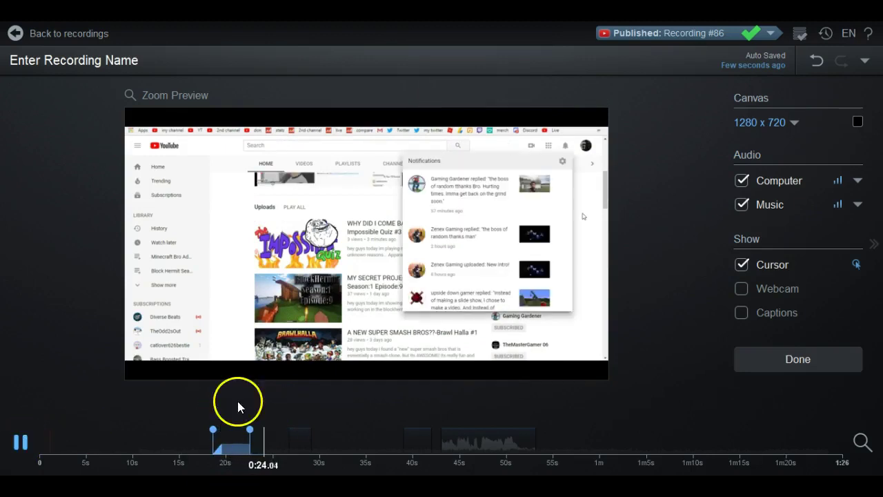
left_click(352, 390)
Reopen the Subscribe overlay for editing, review its Pop intro transition, and close the overlay editor
left_click(235, 433)
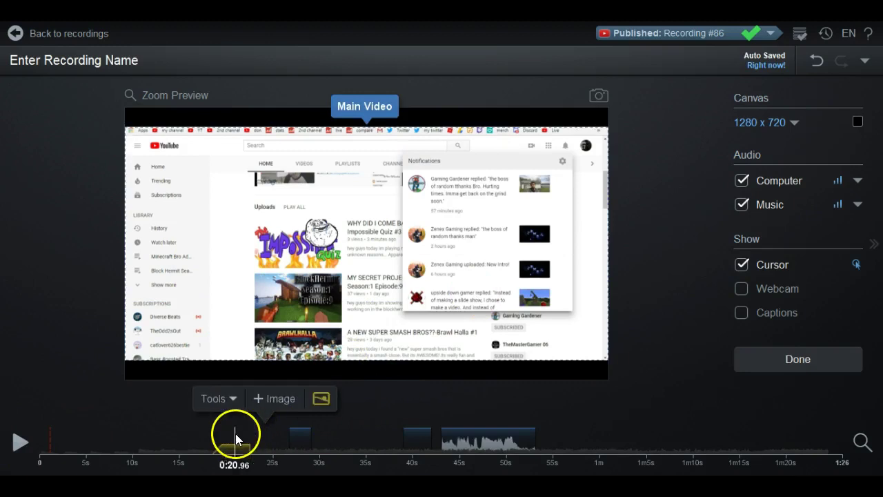
left_click(322, 398)
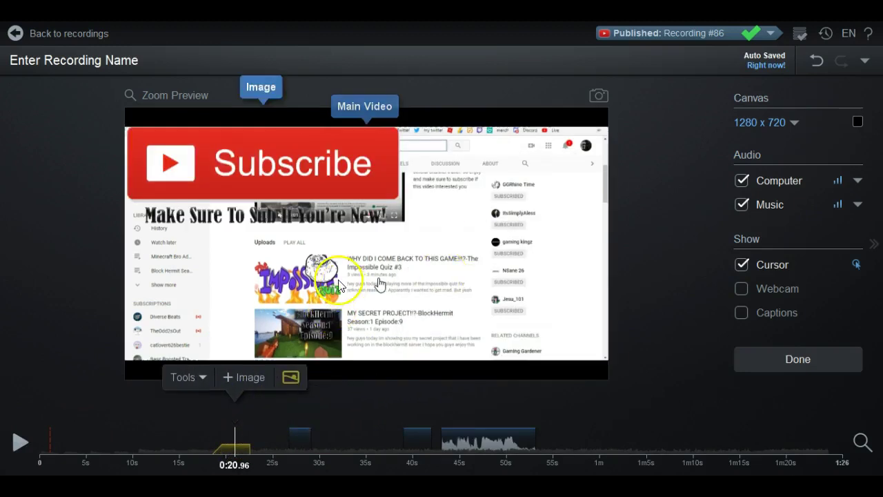
left_click(392, 400)
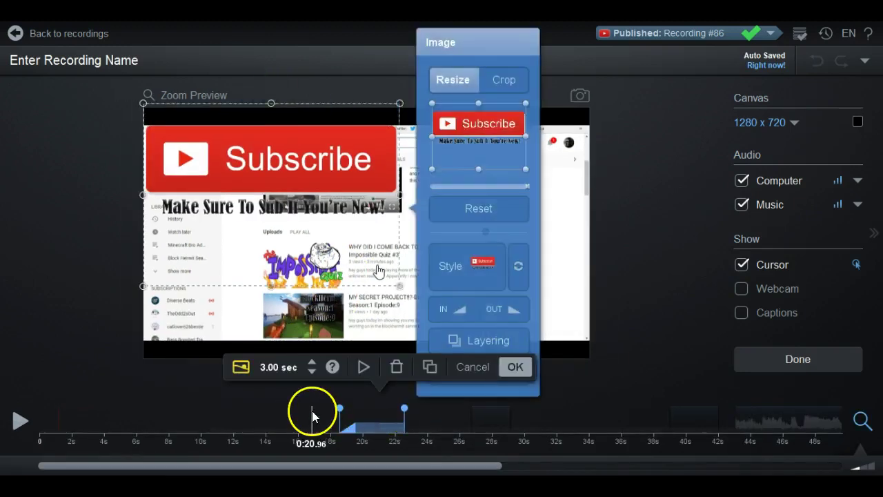
left_click(312, 411)
left_click(372, 417)
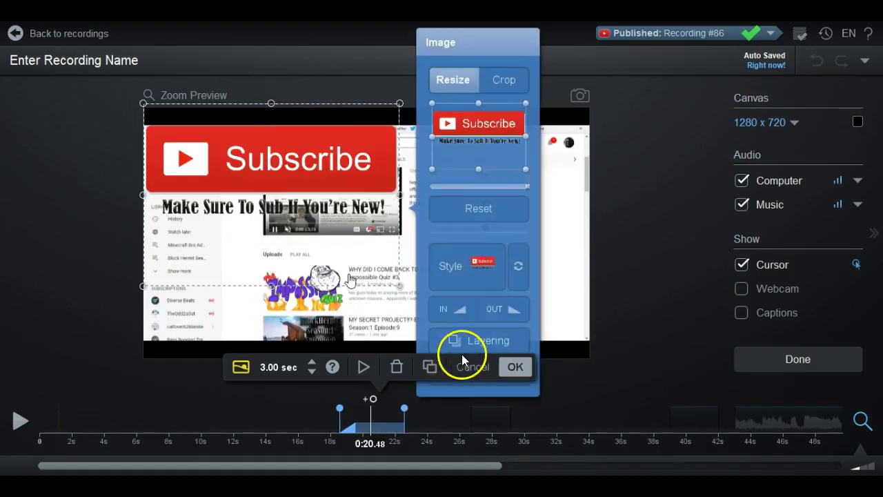
left_click(464, 303)
left_click(497, 196)
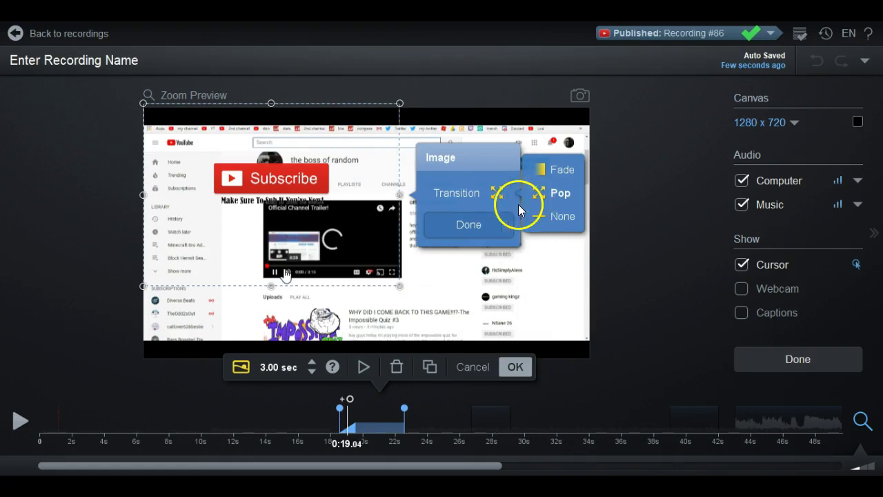
left_click(506, 222)
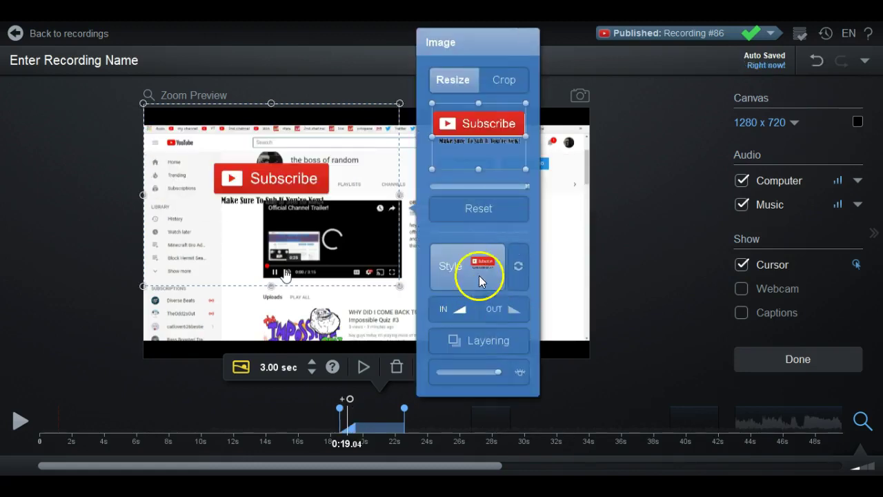
left_click(492, 331)
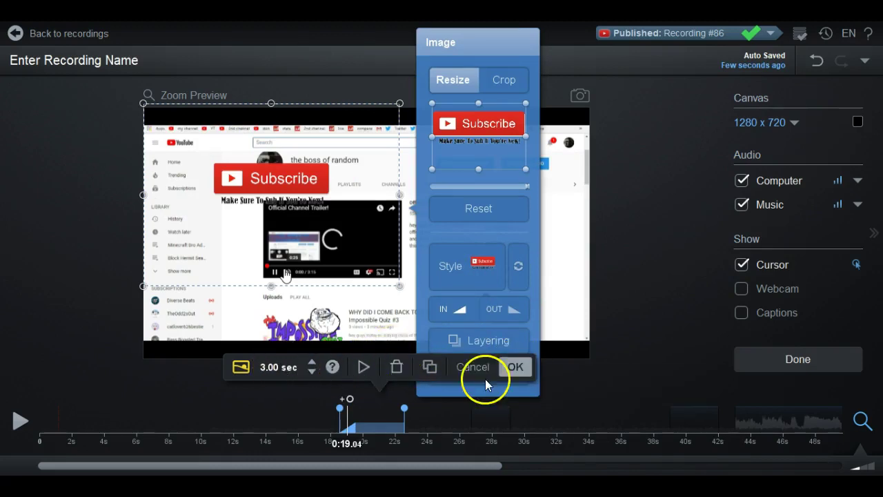
left_click(516, 367)
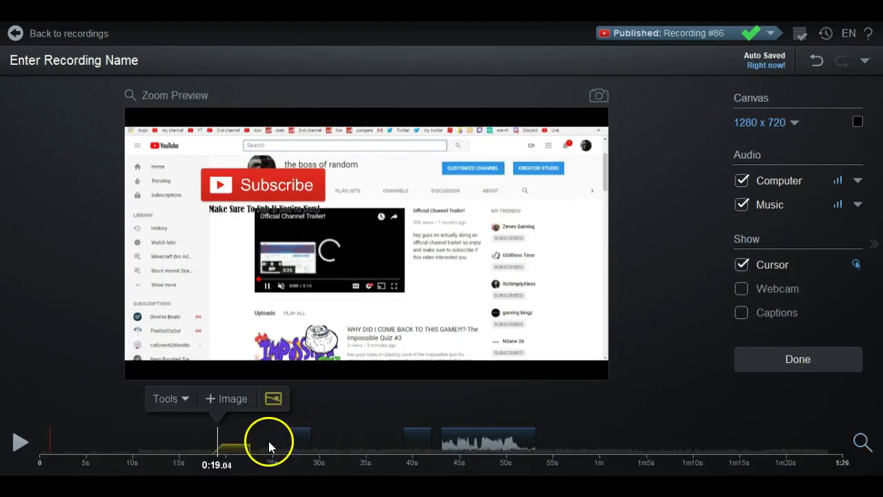
Add a blur overlay at 0:24.36 and size it to cover the list in the Notifications popup
left_click(267, 445)
left_click(291, 398)
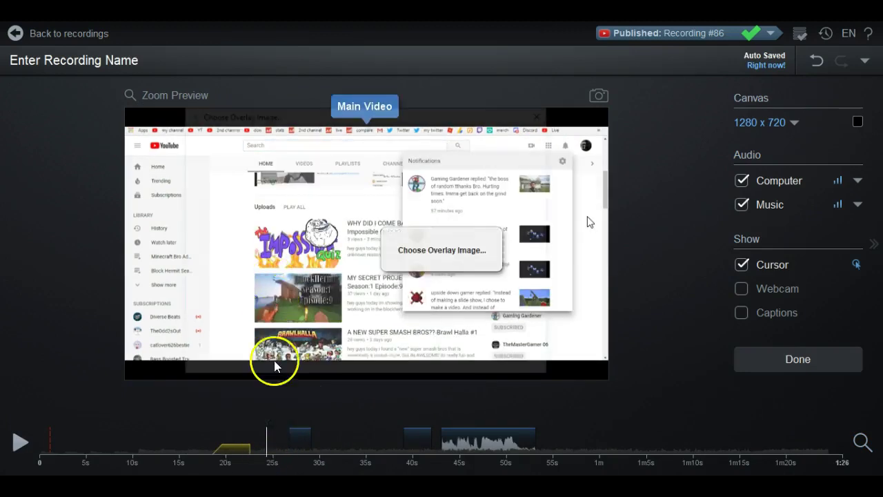
key("Escape")
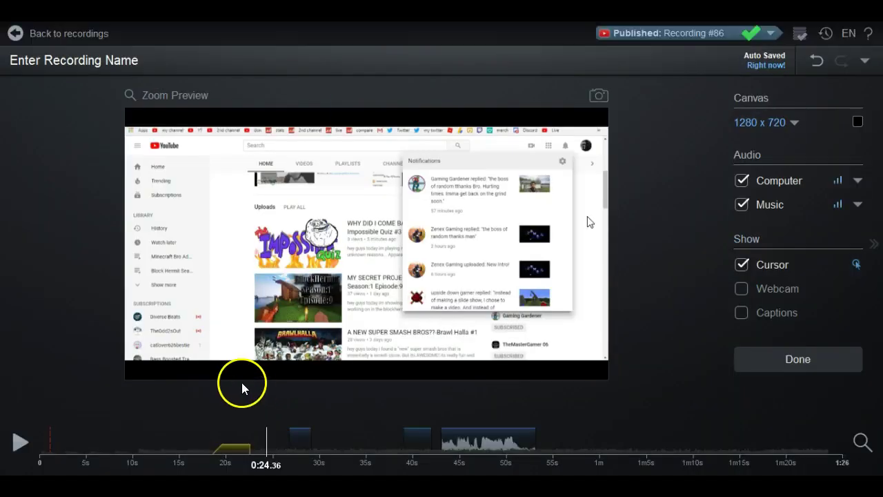
left_click(253, 400)
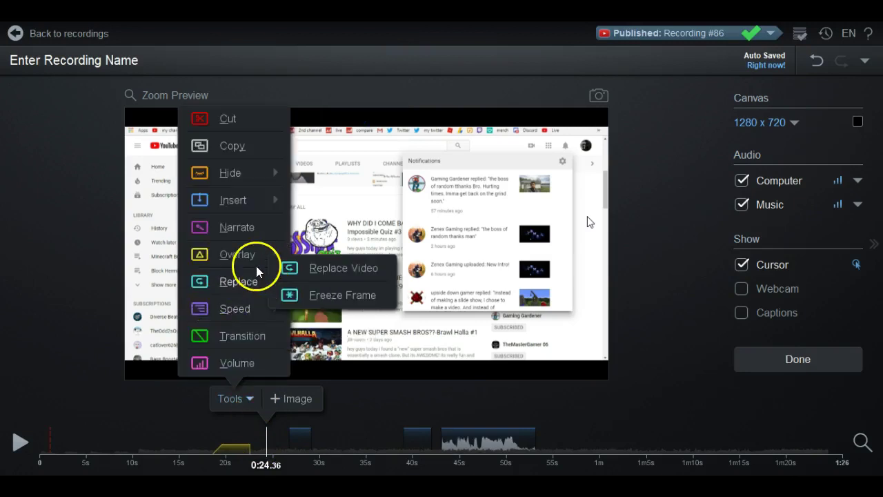
mouse_move(259, 252)
left_click(314, 205)
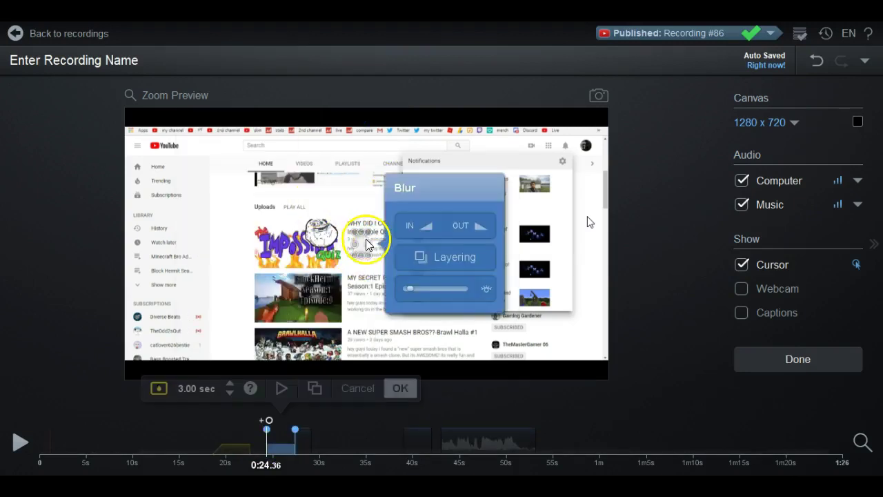
left_click(590, 222)
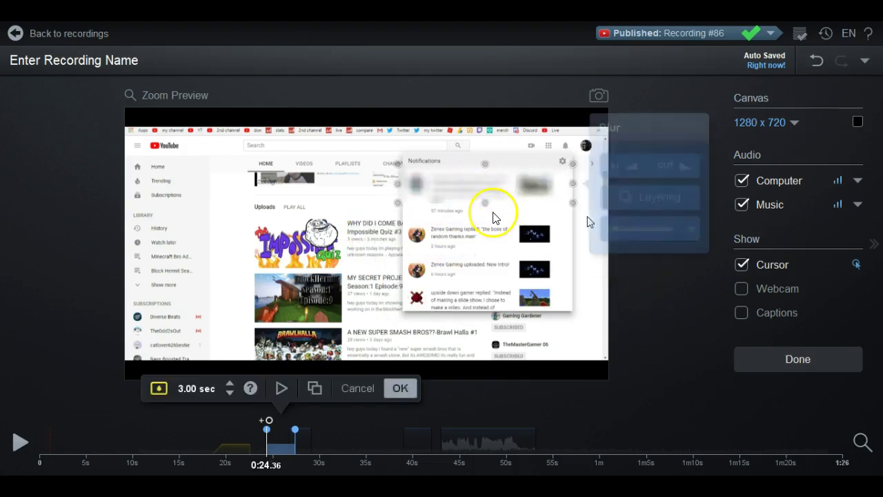
left_click_drag(494, 338, 492, 311)
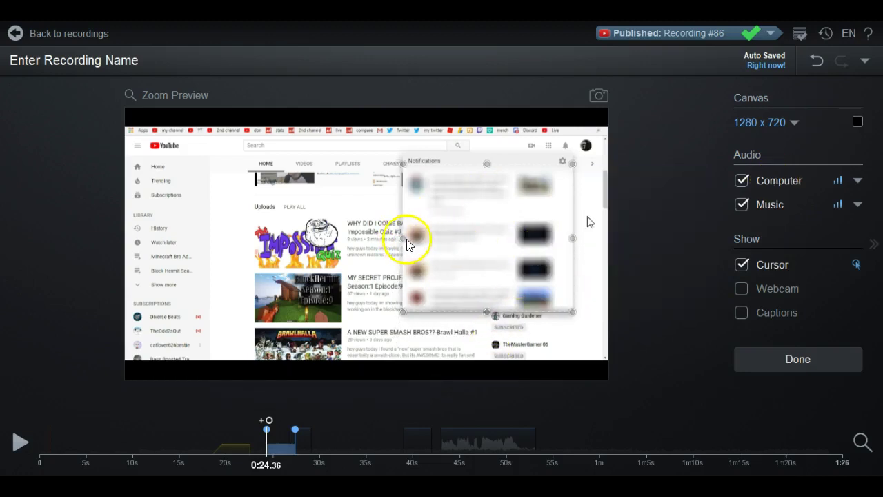
Examine the intro transition choices Fade and None and the layering options for the notifications blur
left_click(621, 223)
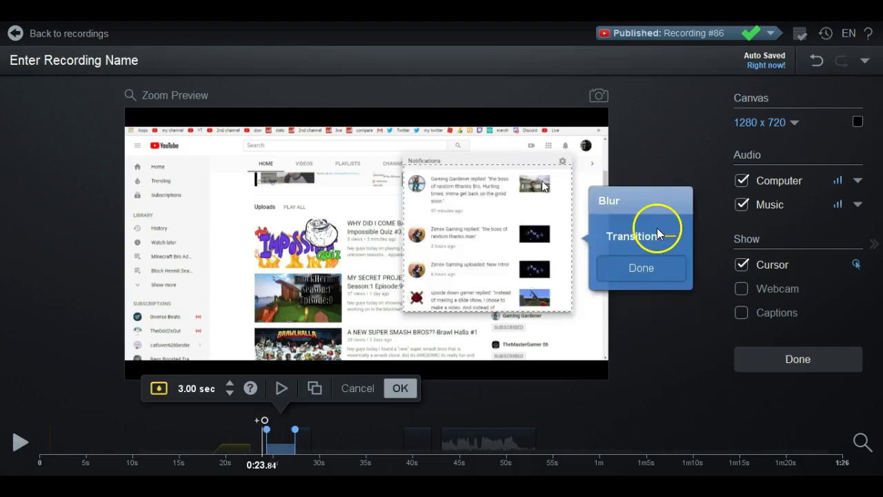
left_click(662, 238)
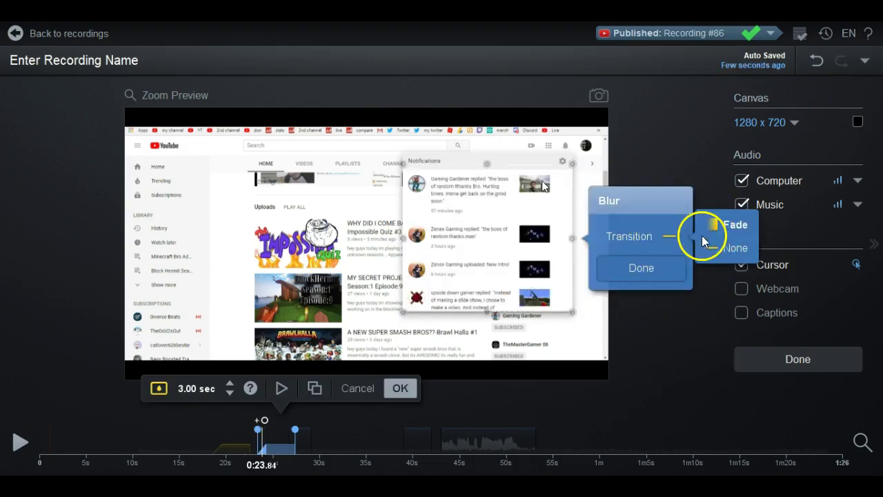
left_click(695, 262)
left_click(665, 275)
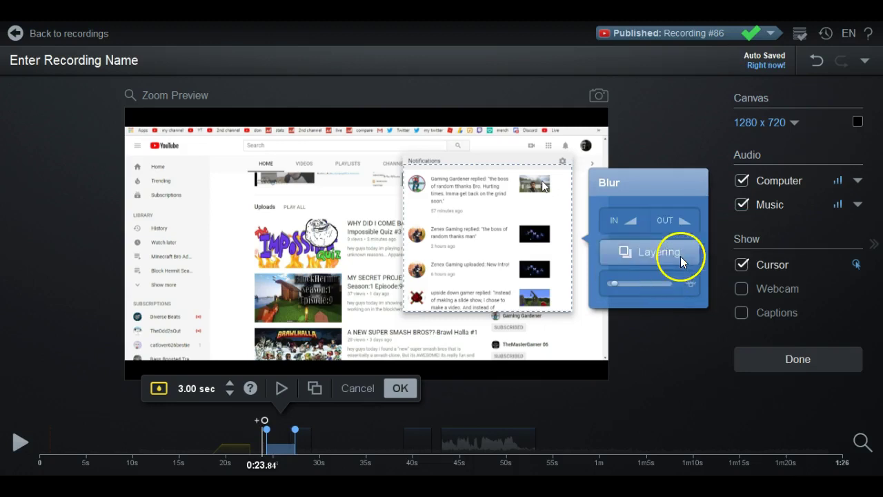
left_click(713, 260)
left_click(668, 261)
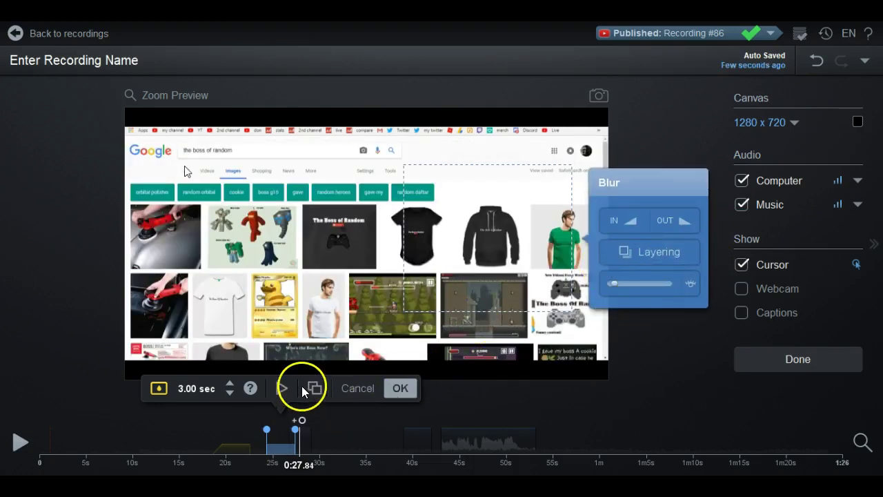
Preview the notifications blur in the video and accept the overlay
left_click(281, 390)
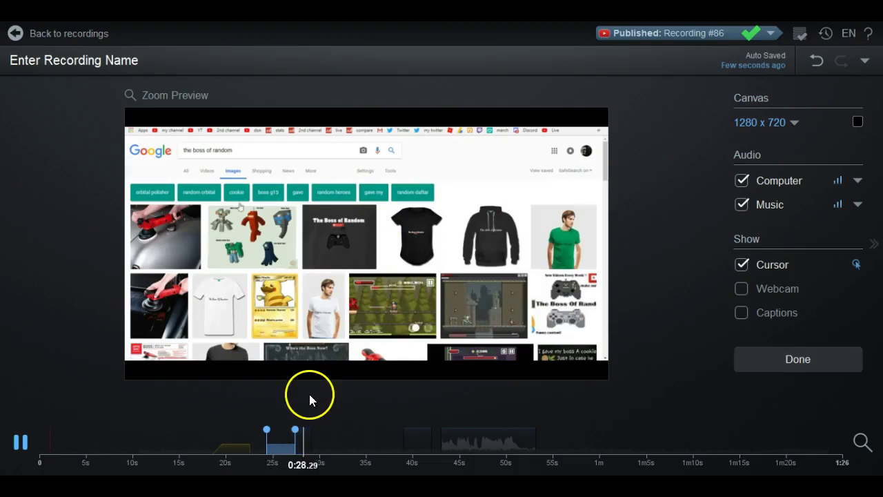
left_click(284, 445)
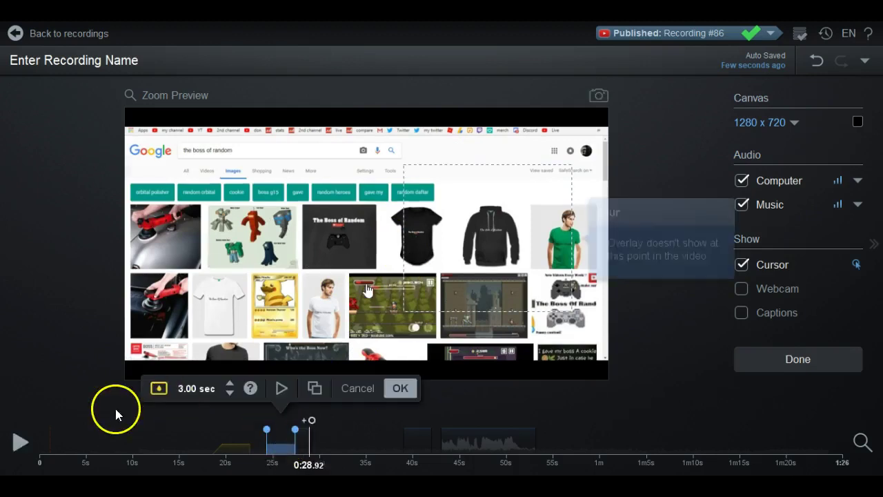
left_click(401, 388)
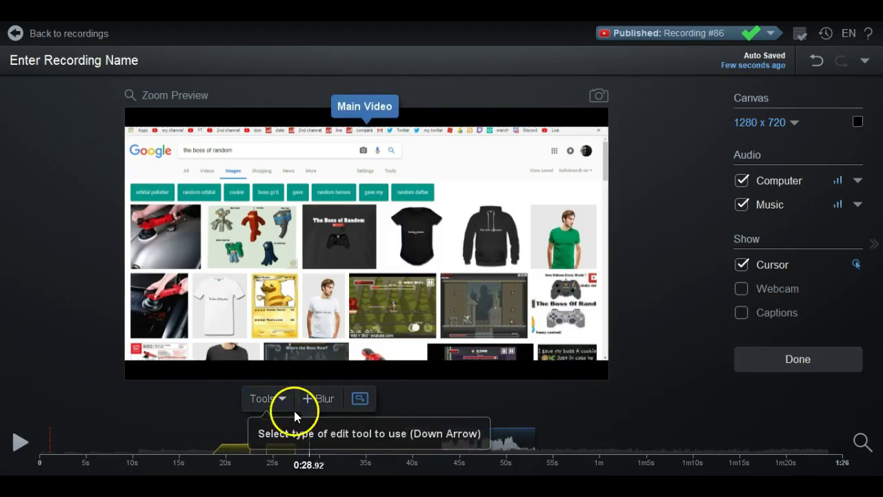
Add an outline overlay at about 0:30.6 around the "HOW TO COPY AND PASTE ON XBOX" video entry and open its style settings
left_click(324, 433)
left_click(297, 403)
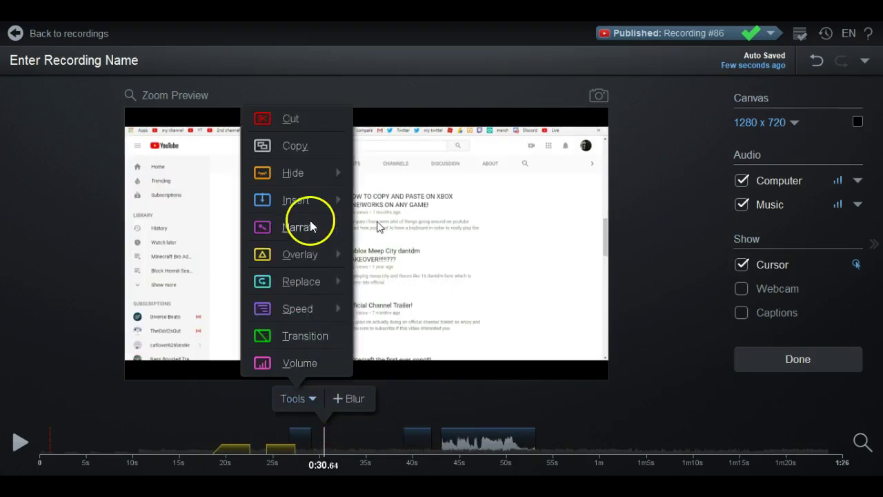
mouse_move(310, 254)
left_click(365, 227)
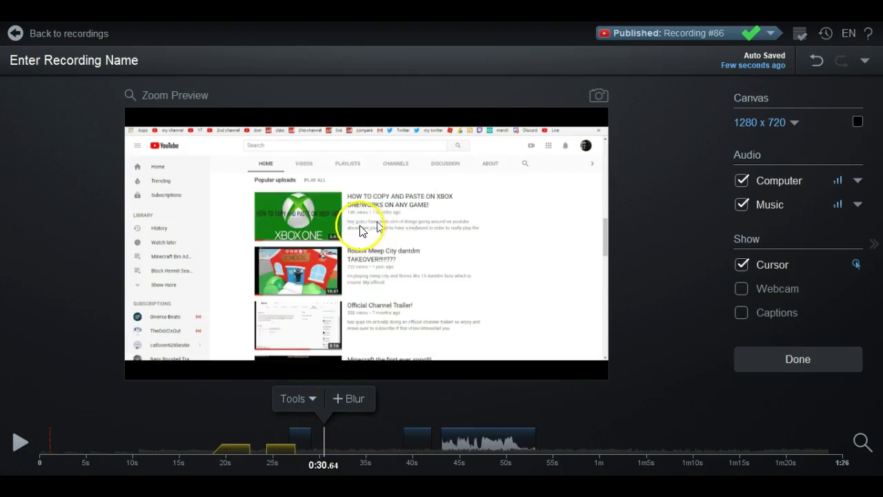
mouse_move(365, 243)
left_mouse_down()
mouse_move(246, 192)
mouse_move(349, 247)
mouse_move(485, 250)
left_mouse_up()
mouse_move(584, 239)
left_click(563, 181)
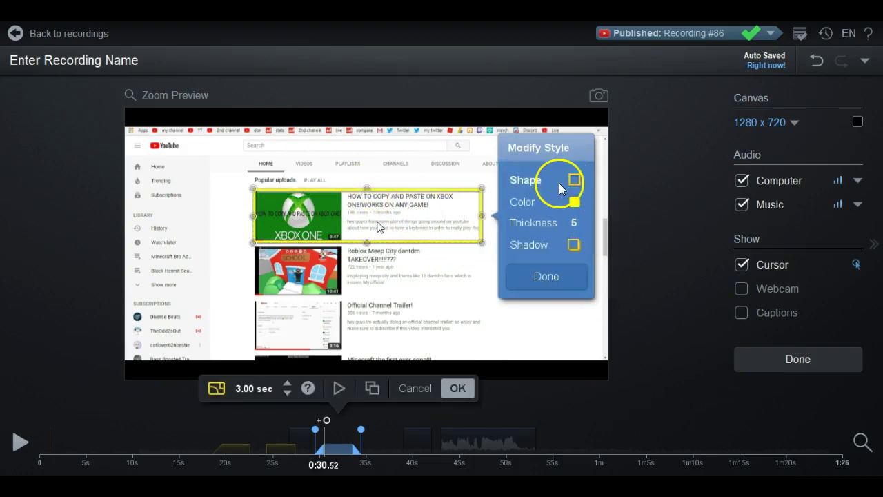
Review the outline's shape options, keep the rectangle, and set the outline color to black
left_click(573, 180)
left_click(616, 191)
left_click(619, 169)
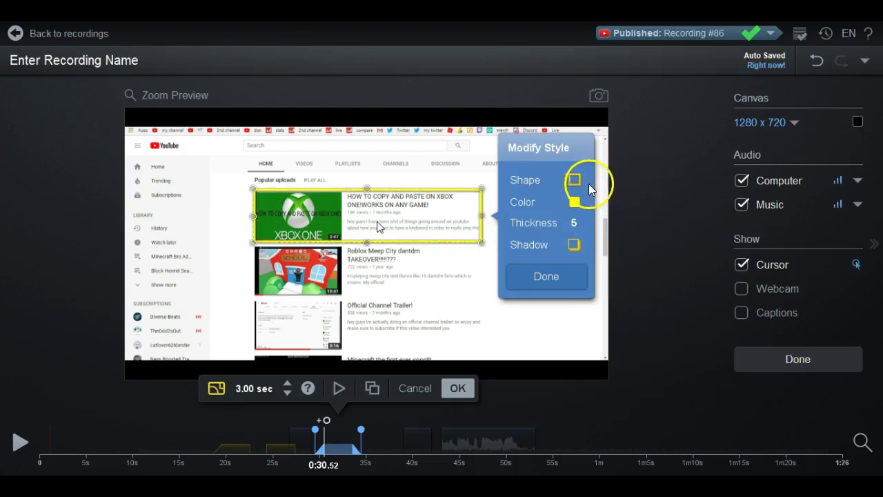
left_click(569, 204)
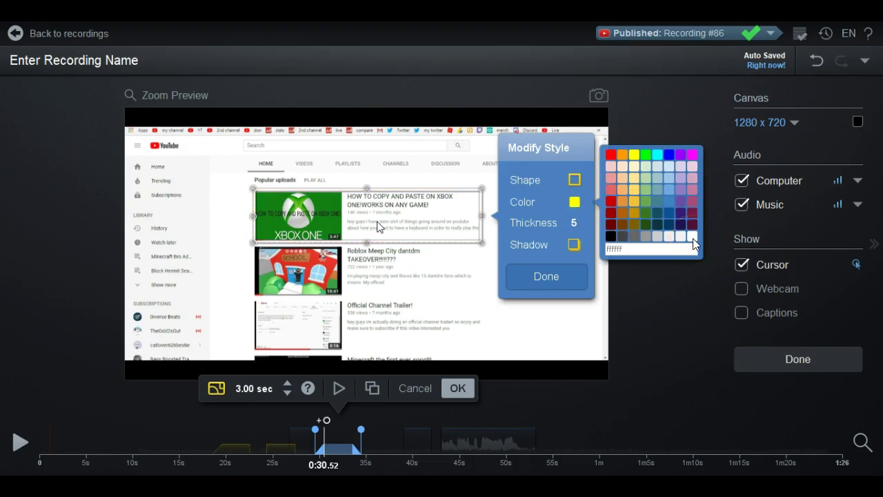
left_click(612, 236)
Try a thick border of 50 on the outline and set its thickness to 6
mouse_move(576, 227)
left_click(607, 230)
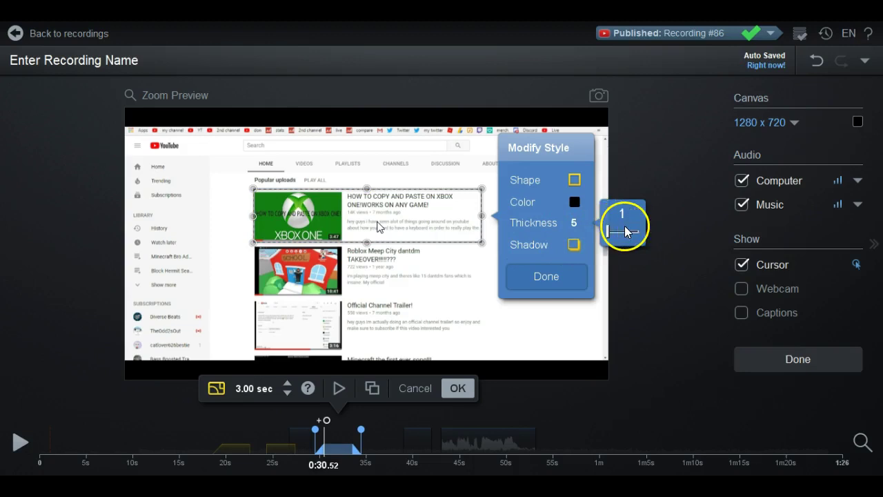
left_click(611, 231)
left_click_drag(628, 235, 744, 238)
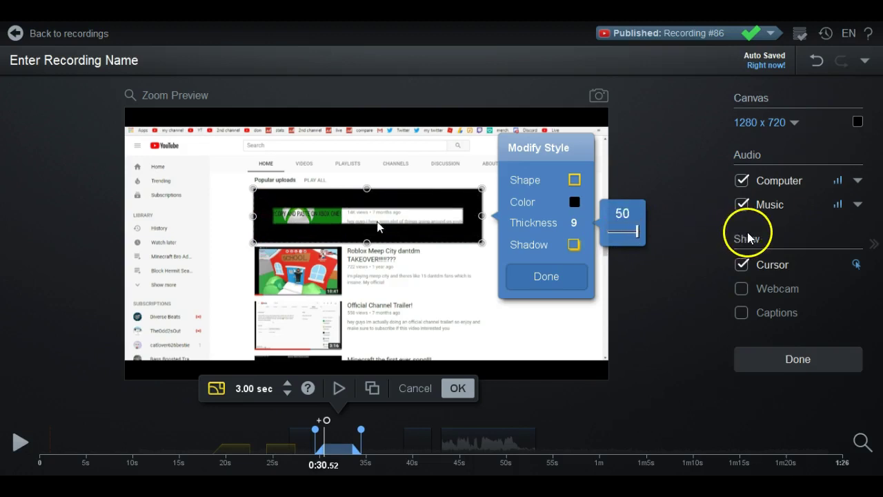
mouse_move(616, 243)
left_mouse_down()
mouse_move(629, 234)
mouse_move(603, 236)
mouse_move(627, 237)
mouse_move(615, 233)
left_mouse_up()
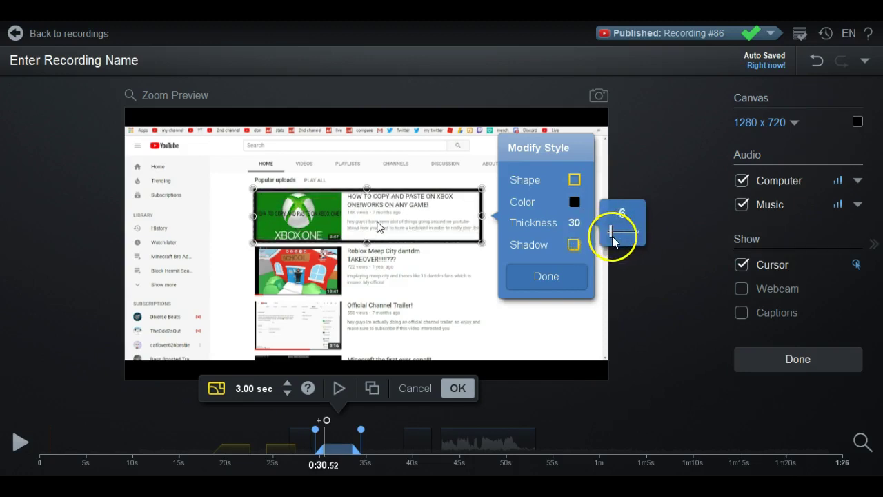
Compare the Solid and Fuzzy shadows on the outline, choose Fuzzy, and finish the style changes
left_click(573, 244)
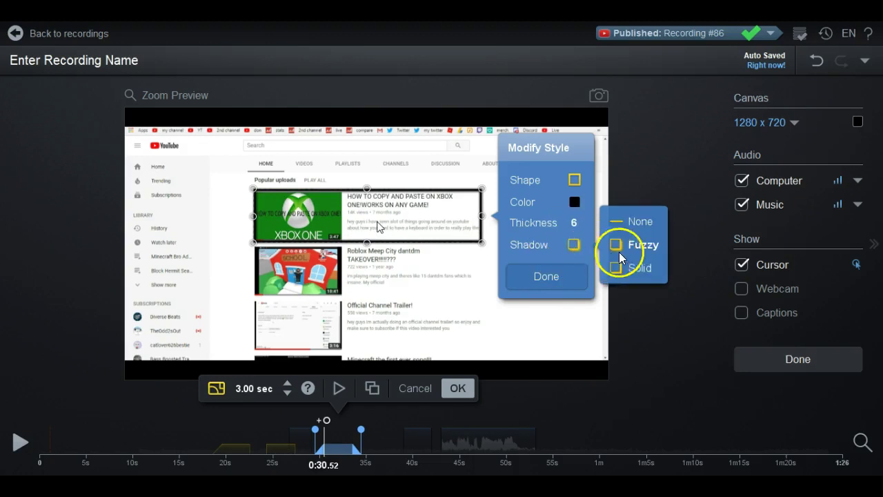
left_click(630, 268)
left_click(572, 245)
left_click(630, 246)
left_click(539, 283)
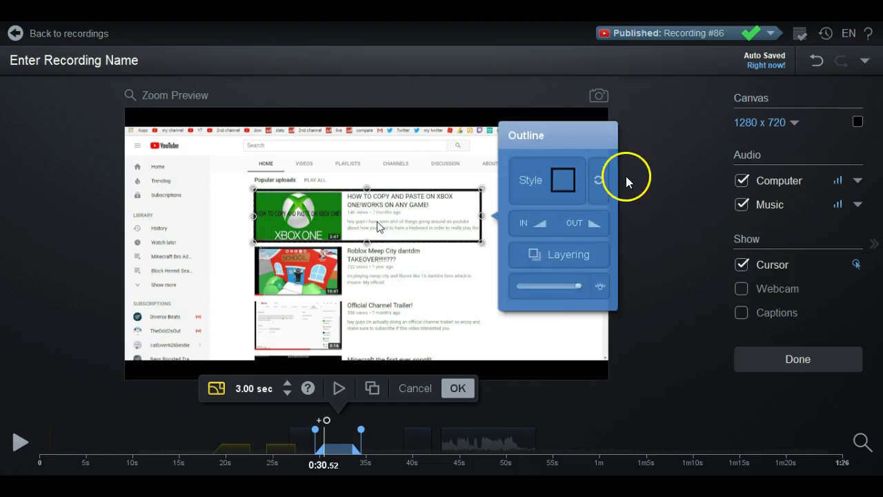
Set the outline's intro transition to Fade and preview the overlay
left_click(529, 229)
left_click(449, 265)
left_click(582, 213)
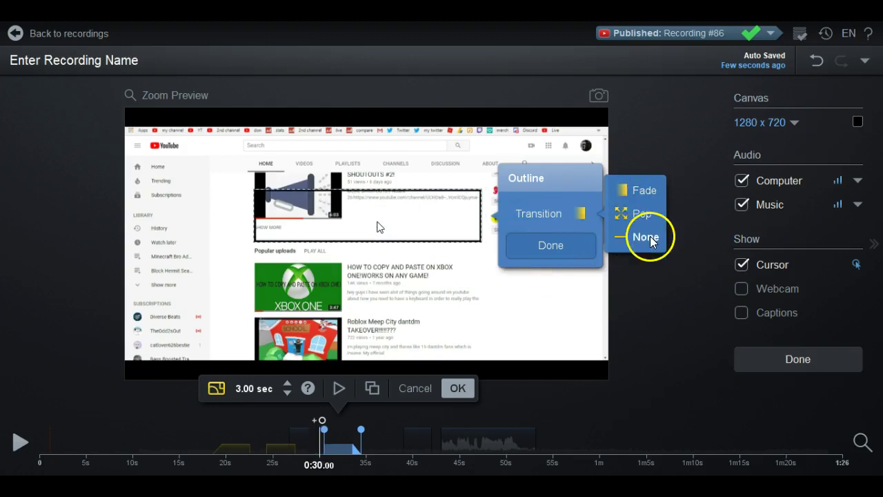
left_click(641, 191)
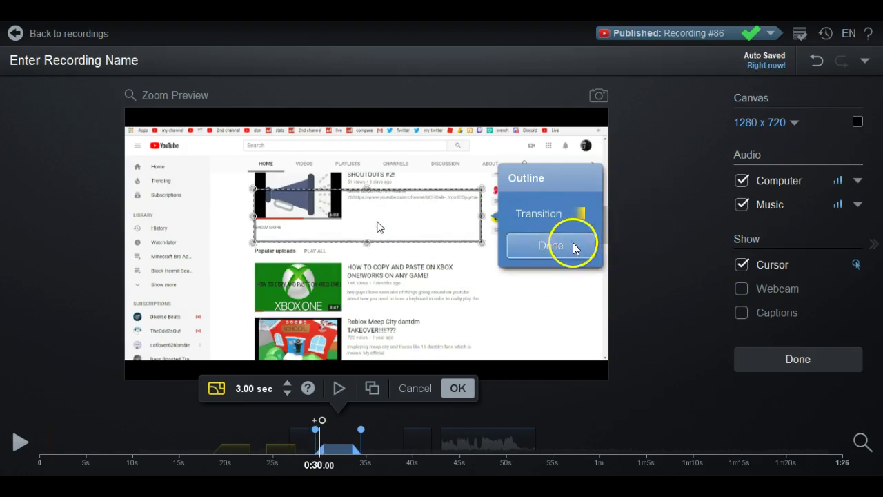
left_click(572, 246)
left_click(339, 388)
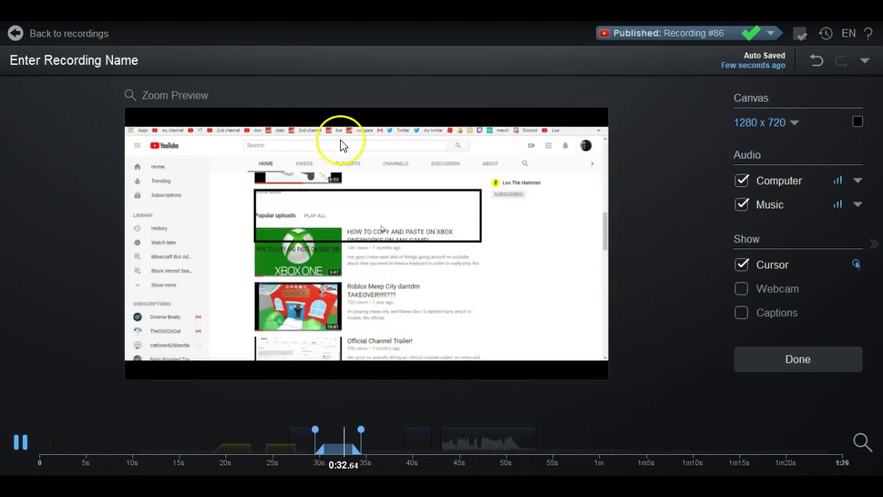
left_click(336, 432)
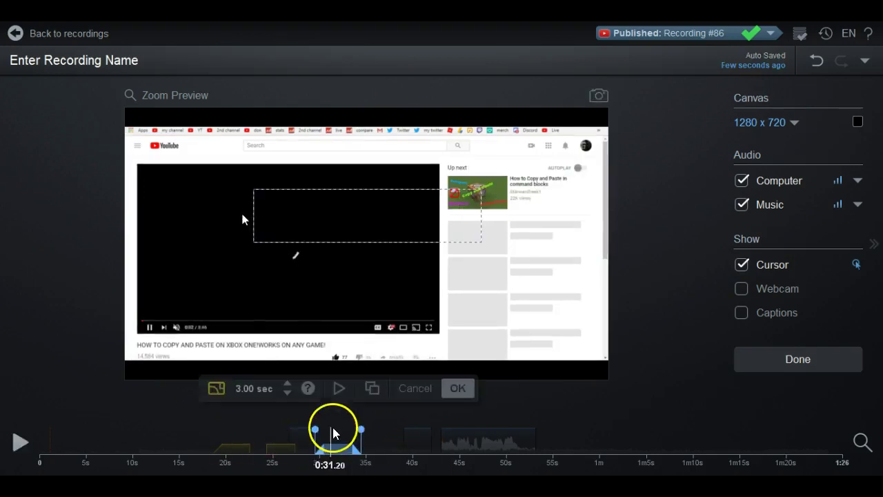
Shorten the outline overlay's duration on the timeline to 0.16 sec
left_click_drag(316, 431, 354, 430)
left_click(331, 444)
left_click(320, 430)
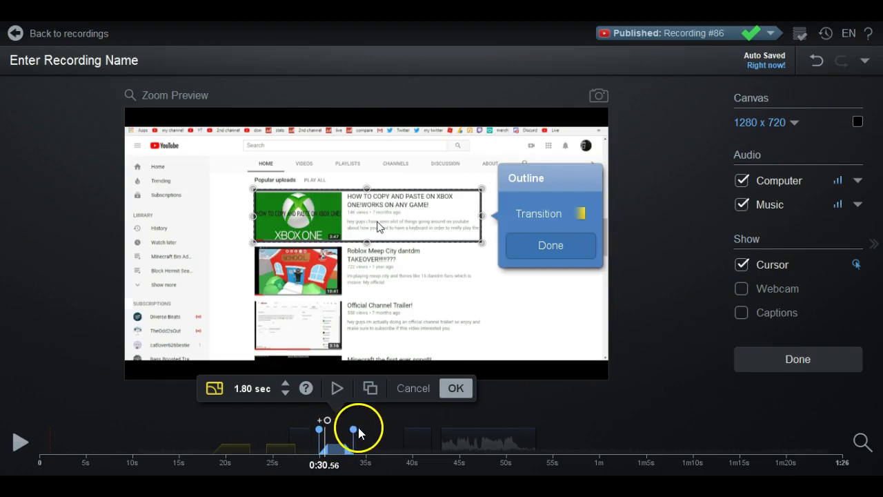
left_click_drag(352, 429, 338, 430)
left_click(332, 434)
left_click_drag(320, 430, 326, 447)
left_click(317, 430)
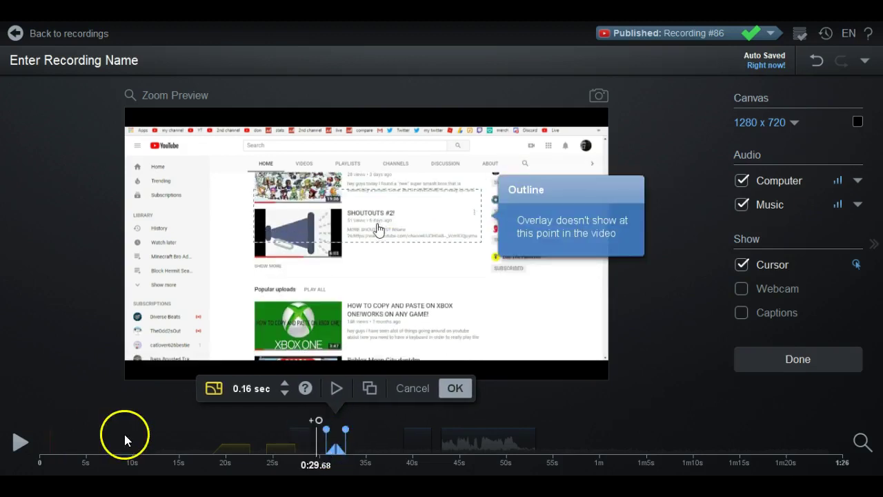
Preview the shortened outline overlay and accept it
left_click(338, 389)
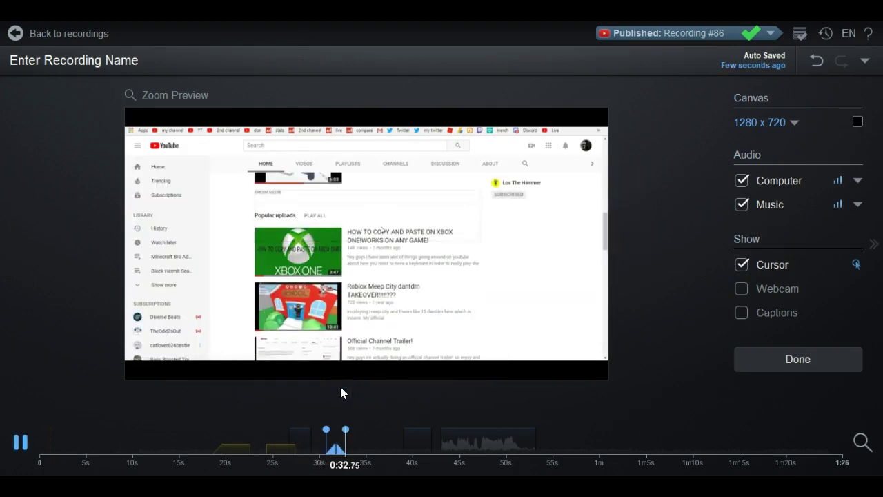
left_click(373, 445)
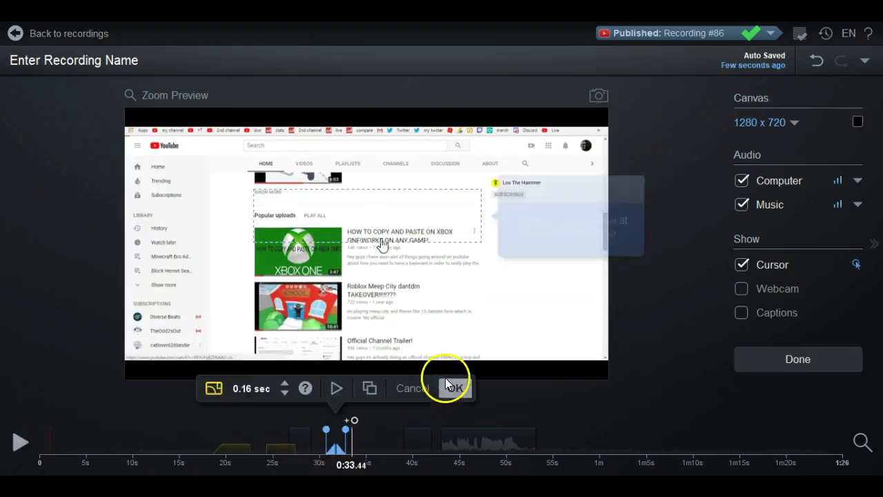
left_click(454, 388)
Add a black arrow overlay at 0:33.44 over the "HOW TO COPY AND PASTE ON XBOX" title and finish its style
mouse_move(338, 443)
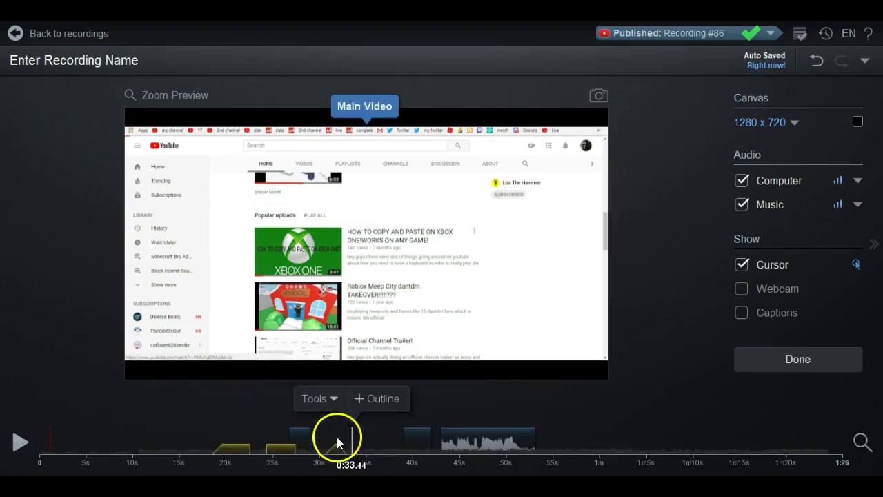
left_click(329, 400)
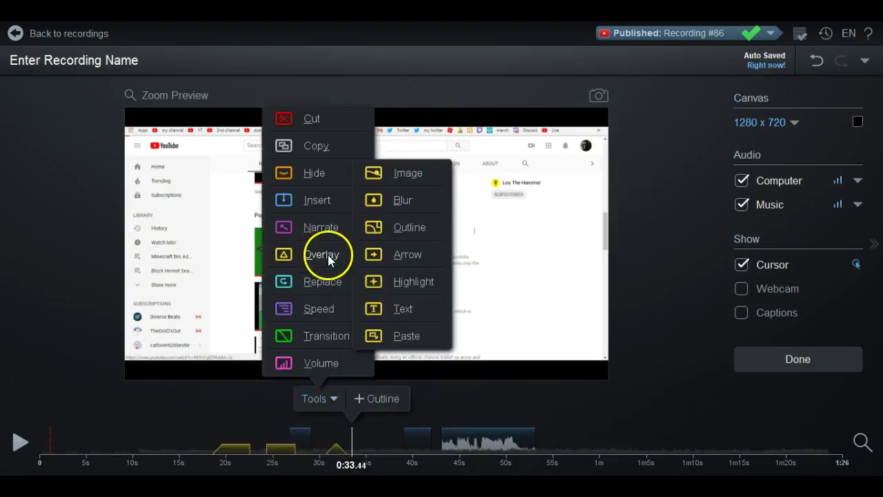
left_click(397, 252)
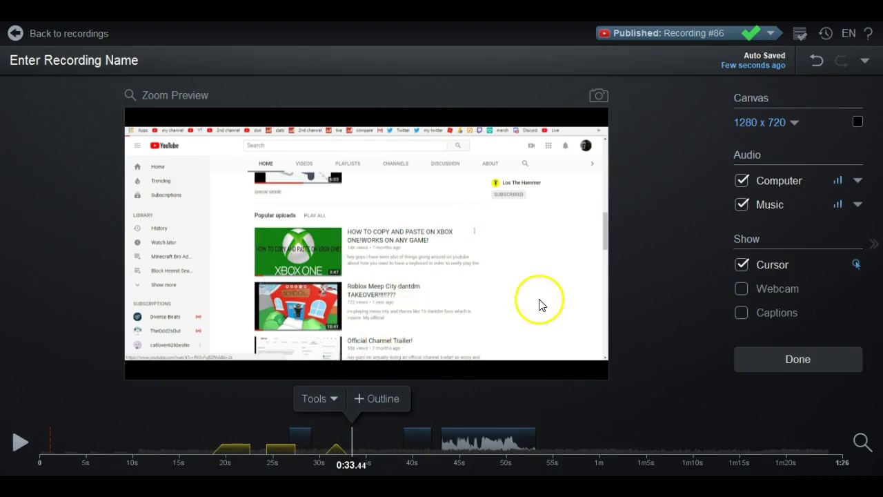
left_click(442, 219)
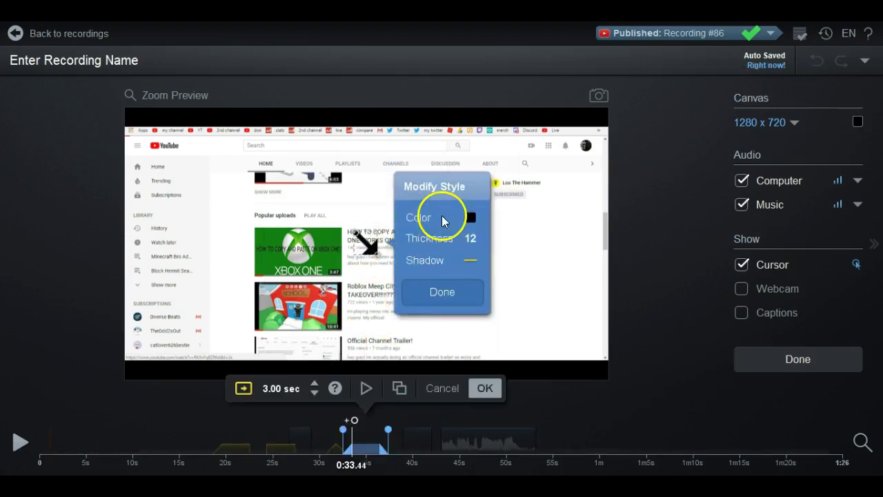
left_click(470, 218)
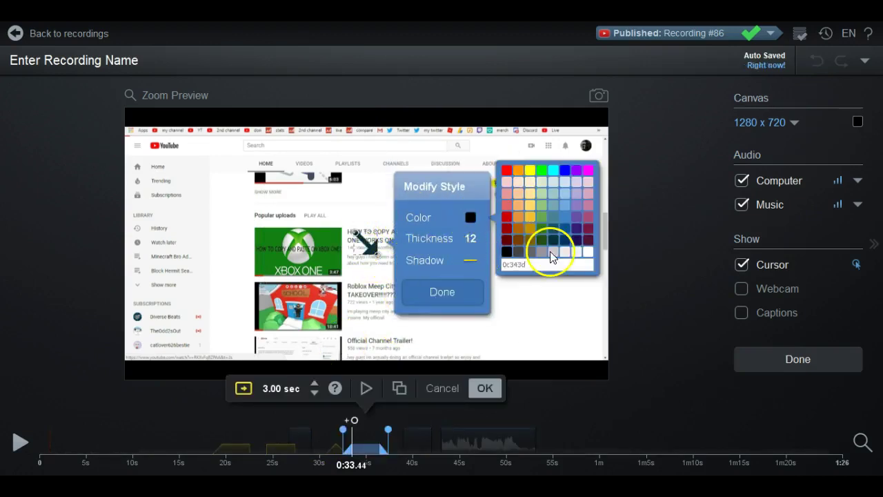
left_click(440, 292)
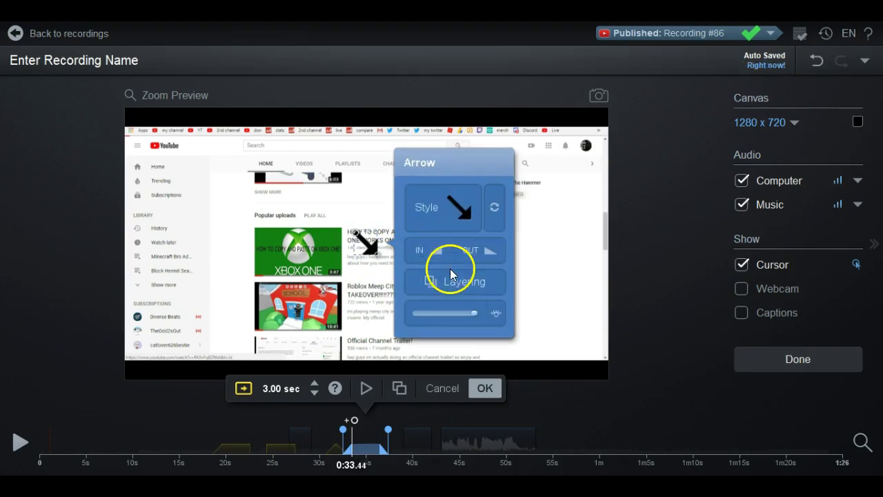
Stretch the arrow from the Xbox thumbnail's upper right corner to above the end of the video title and close its intro transition settings
left_click(436, 254)
left_click(424, 281)
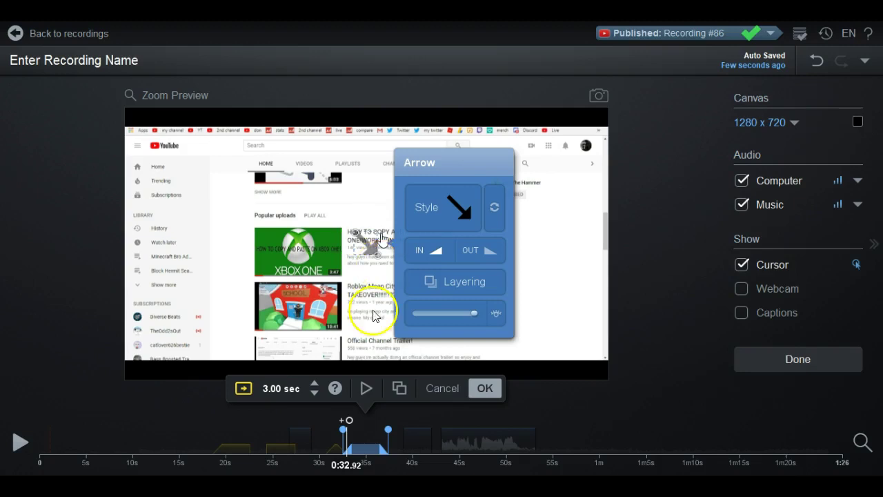
left_click(365, 237)
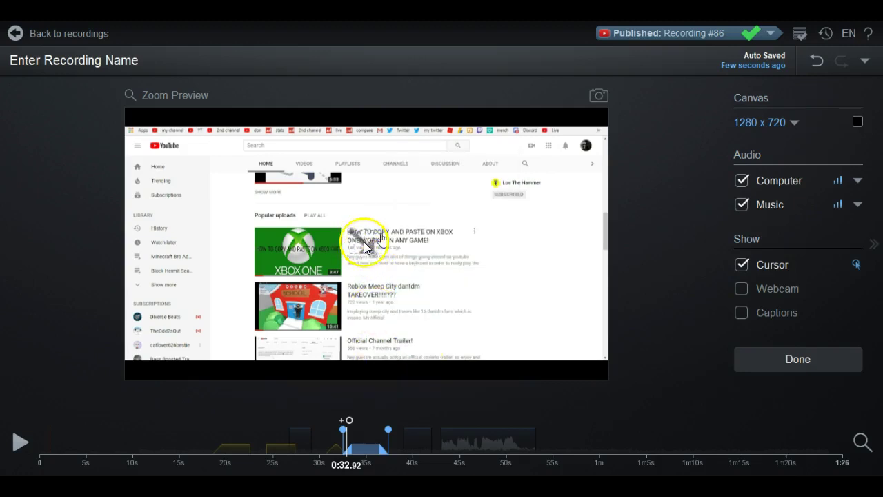
left_click(237, 213)
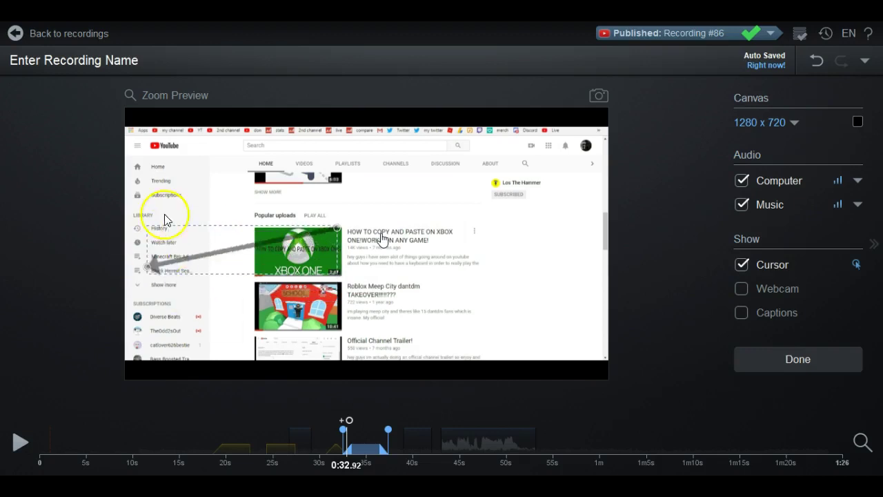
left_click_drag(370, 212, 465, 215)
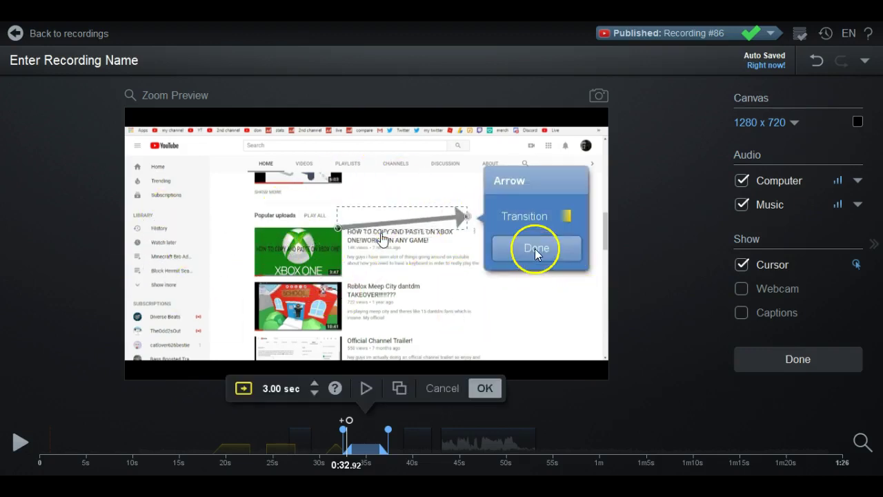
left_click(537, 249)
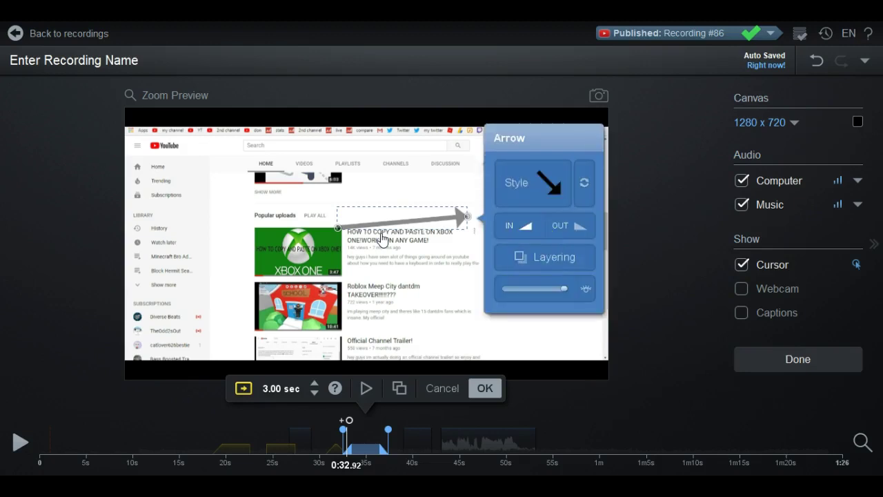
Accept the arrow overlay and add a highlight overlay at 0:54.72 around the comment asking about doing this on a mac
left_click(551, 439)
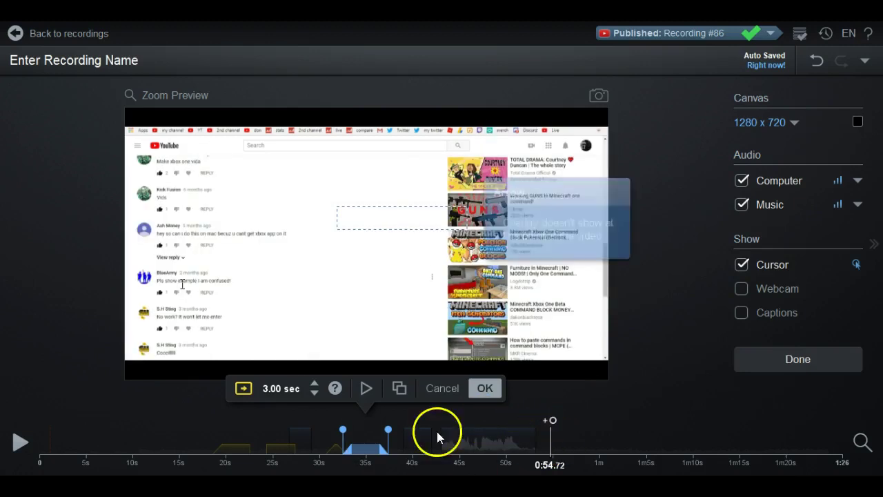
left_click(483, 388)
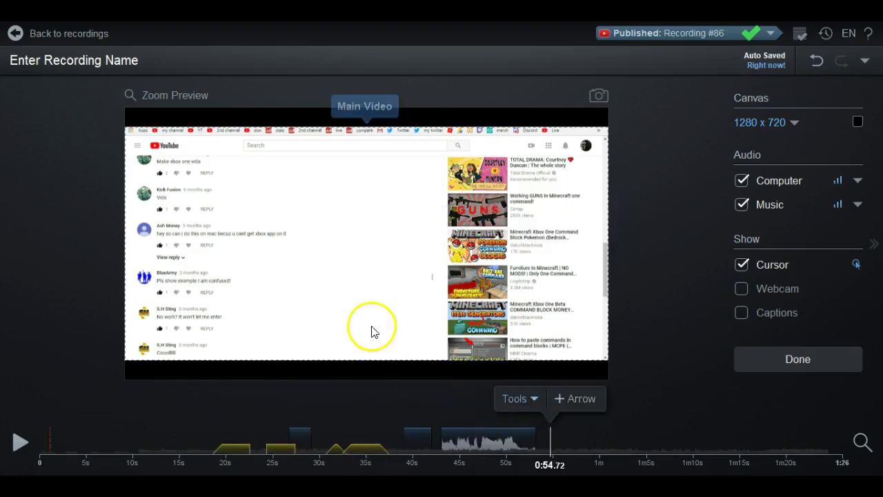
left_click(521, 399)
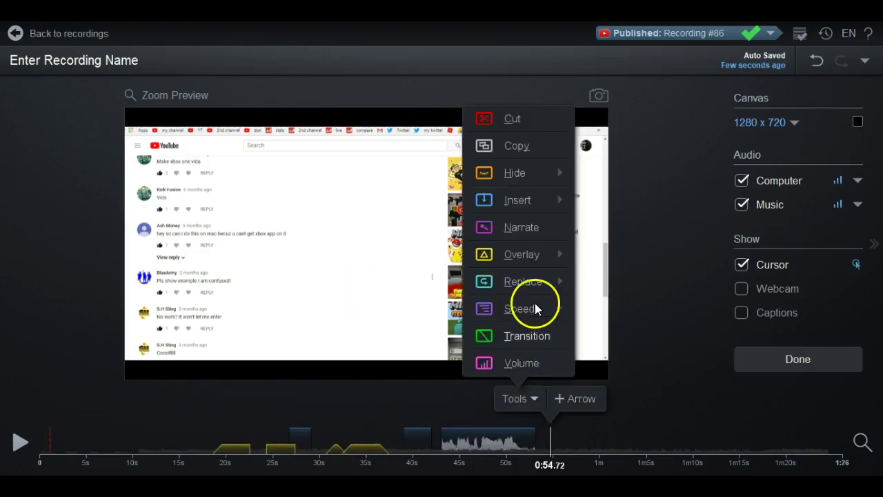
mouse_move(528, 254)
left_click(590, 282)
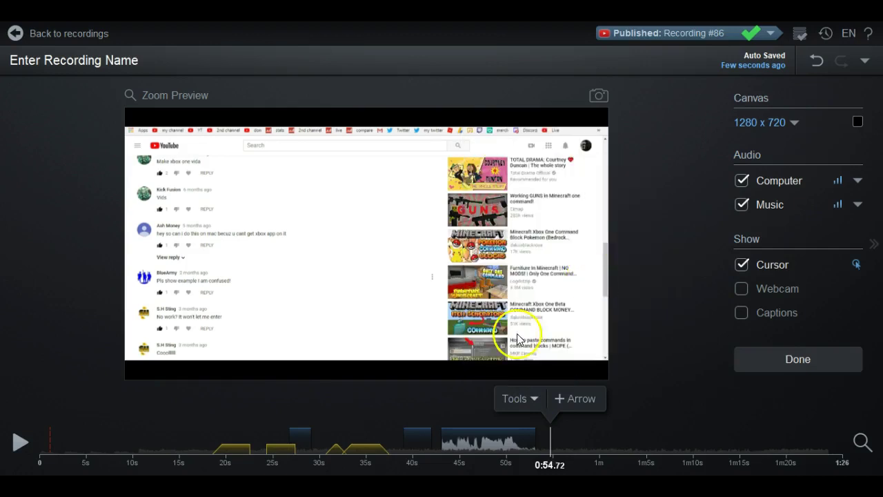
left_click_drag(371, 250, 321, 254)
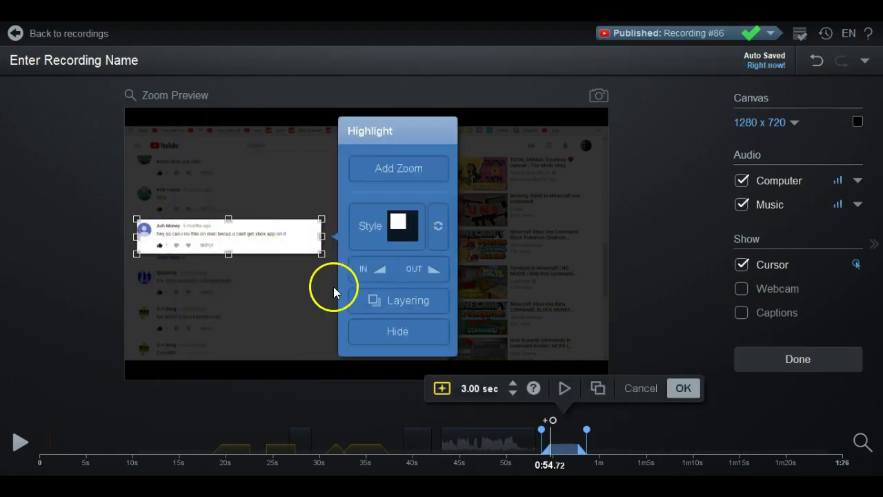
Add zoom to the highlight and set its style opacity to 87%
left_click(407, 173)
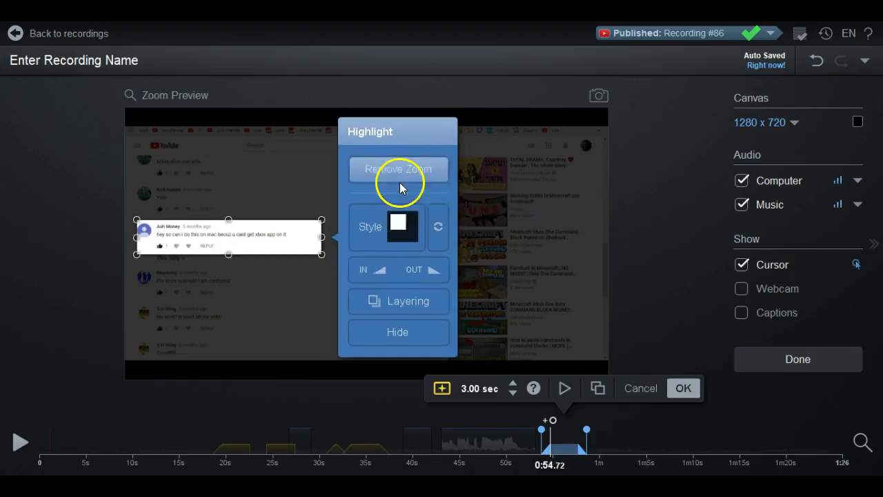
left_click(382, 232)
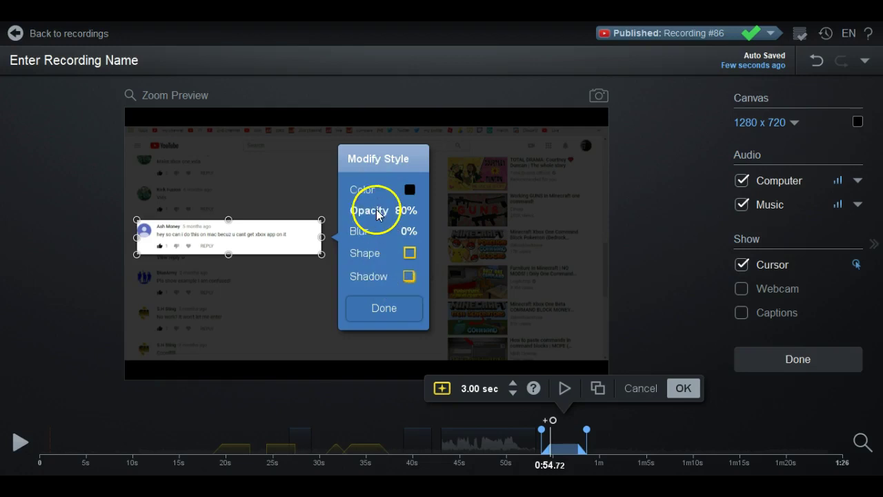
left_click(395, 212)
left_click_drag(460, 216, 477, 225)
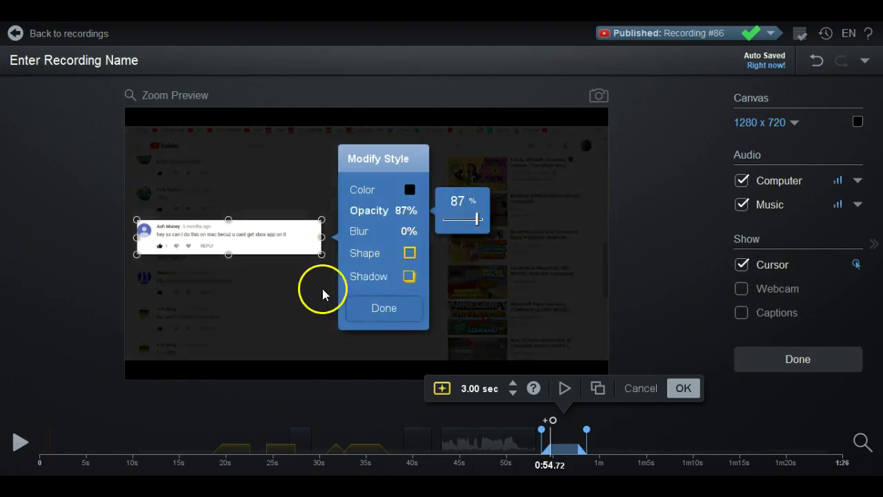
left_click_drag(467, 226, 453, 221)
left_click(469, 219)
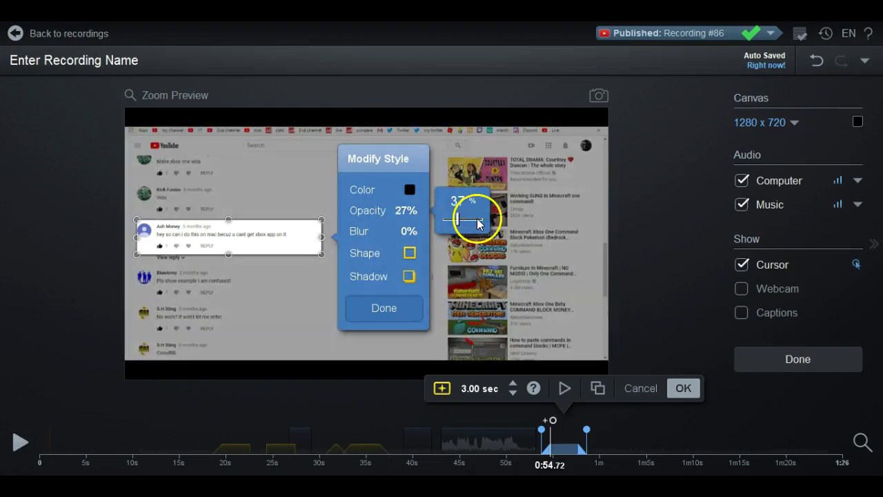
mouse_move(480, 223)
left_mouse_down()
mouse_move(468, 220)
mouse_move(481, 224)
left_mouse_up()
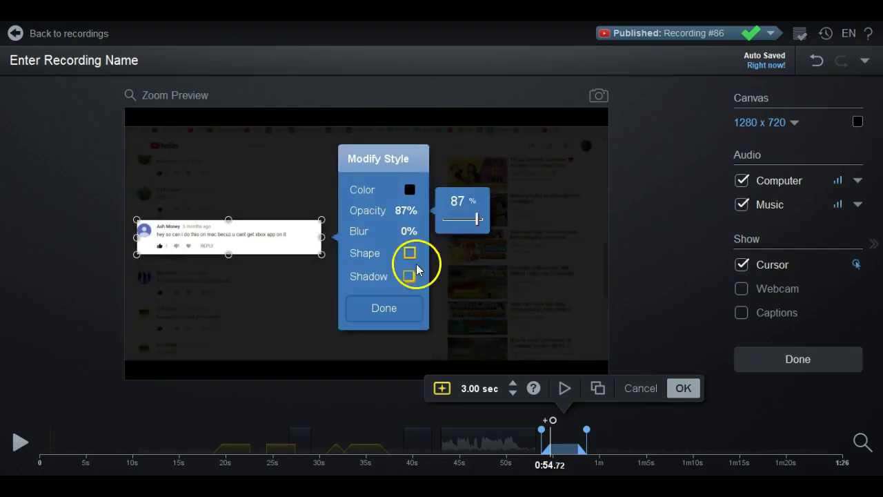
left_click(390, 307)
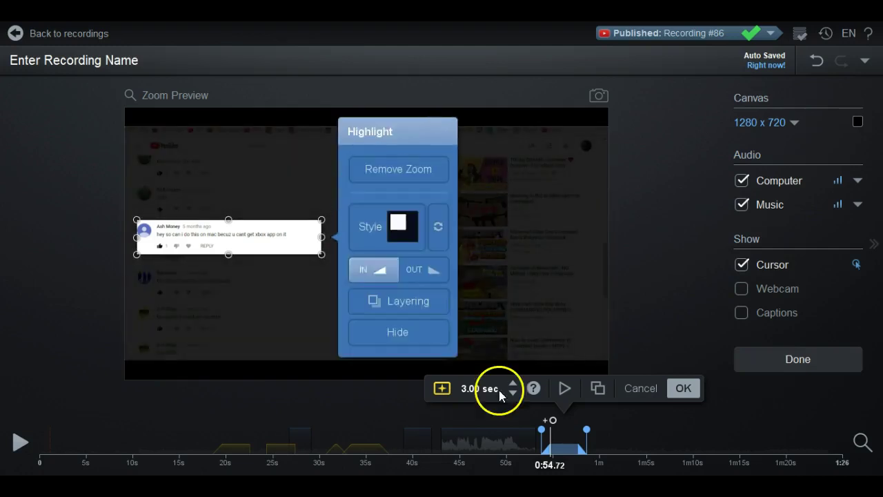
Preview the highlight overlay and accept it
left_click(565, 388)
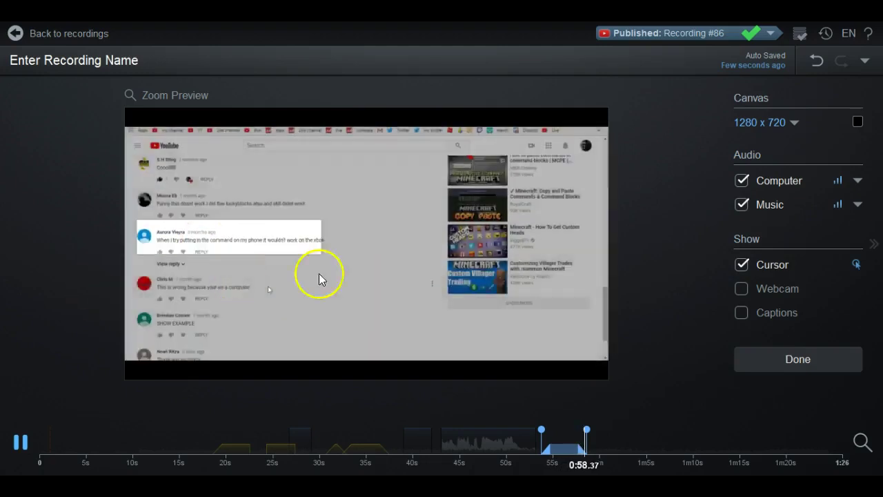
left_click(569, 436)
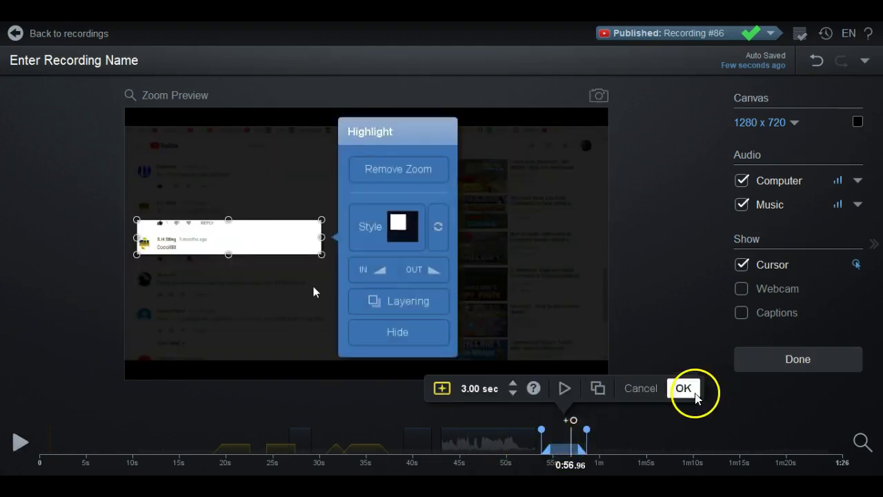
Add a text overlay at 1:00.40 and look through its text and background style options
left_click(600, 450)
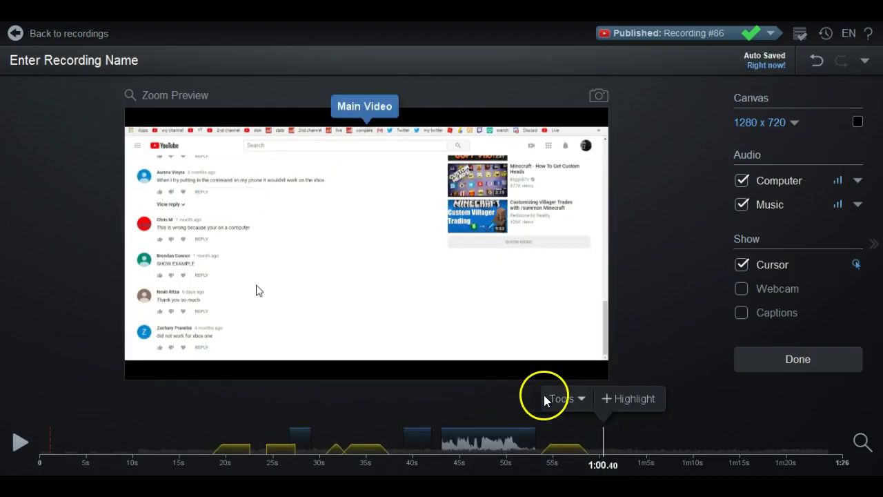
left_click(563, 398)
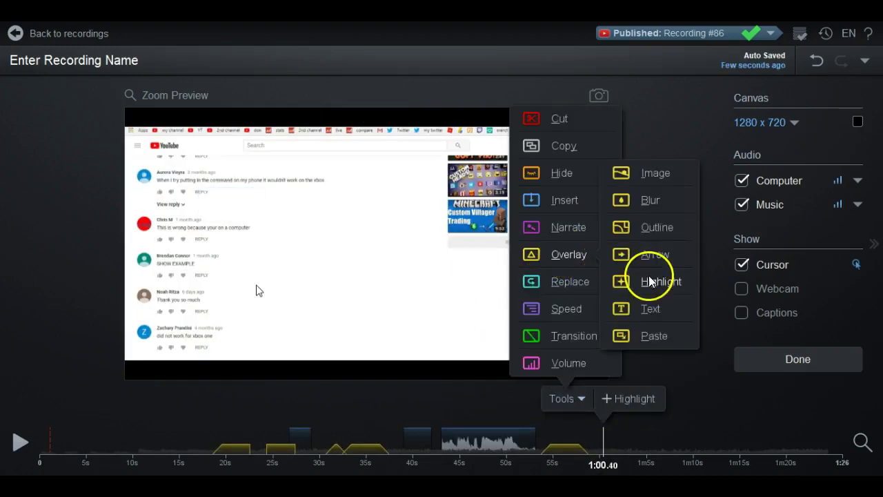
key("t")
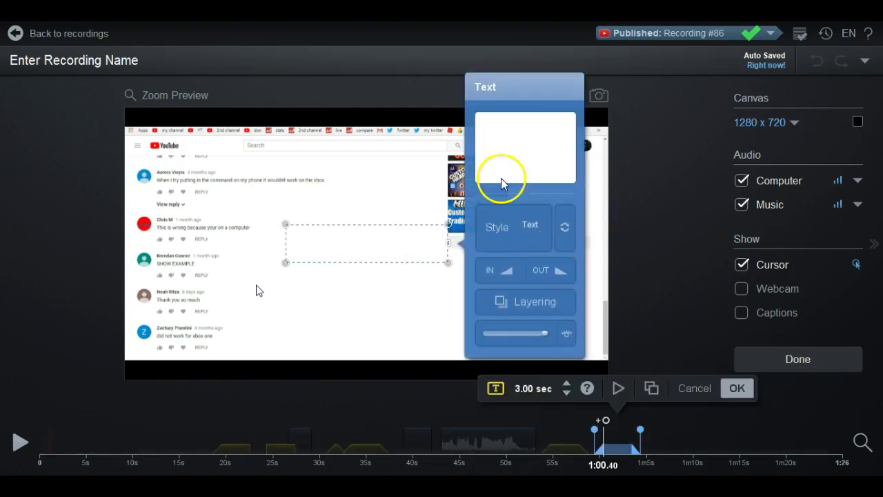
left_click(520, 225)
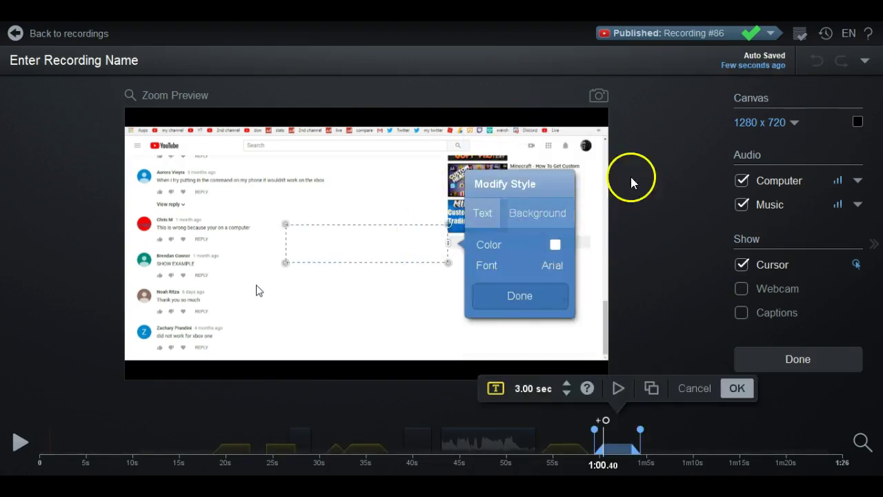
left_click(532, 221)
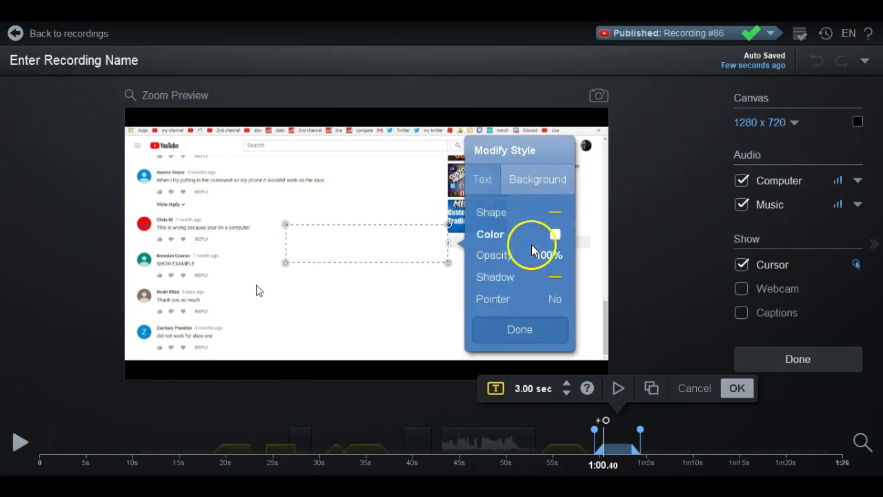
left_click(480, 172)
left_click(519, 297)
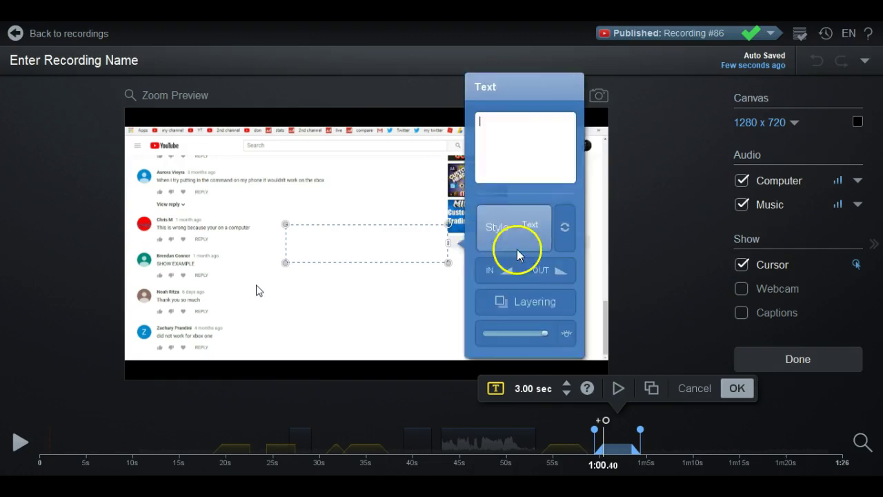
Enter "hi youtube" as the wording of the text overlay
left_click(492, 153)
type("hi youyunr")
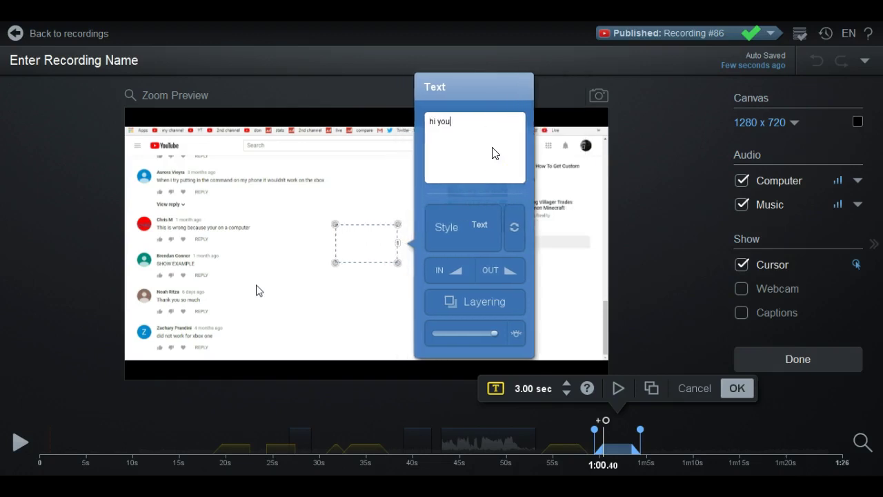
key("BackSpace")
key("BackSpace")
key("BackSpace")
key("BackSpace")
key("BackSpace")
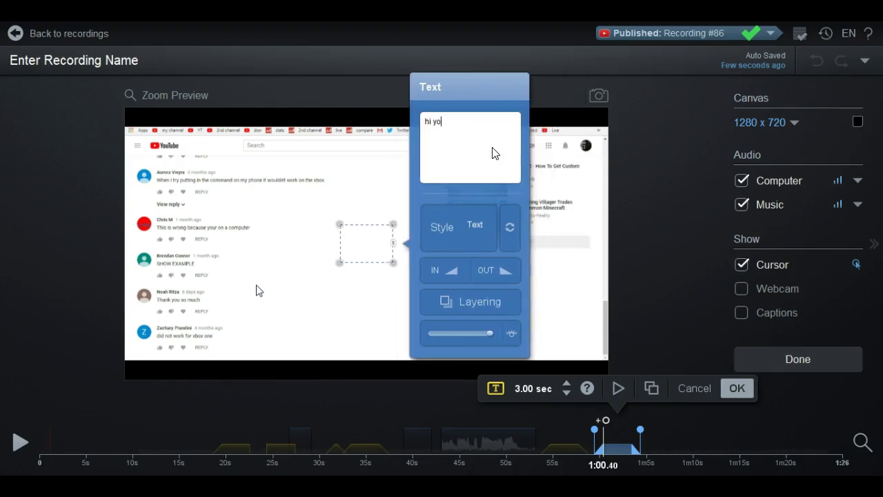
type("utube")
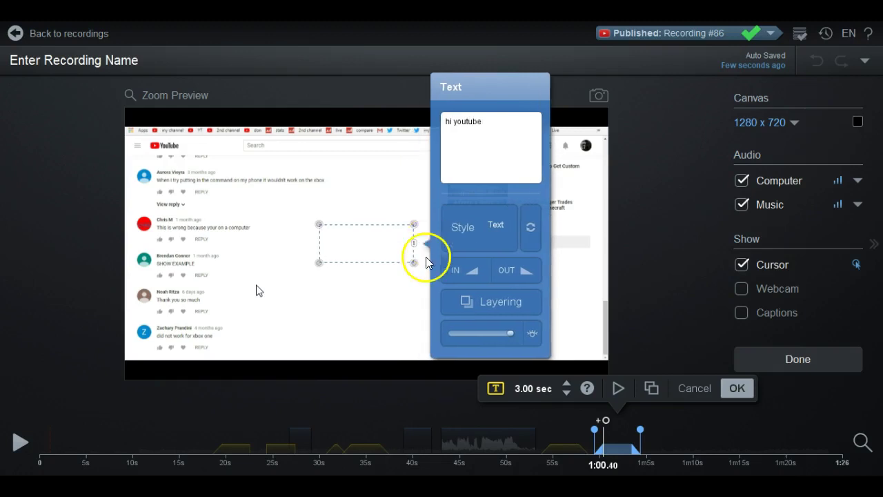
Set the text color of the "hi youtube" overlay to black
left_click(508, 233)
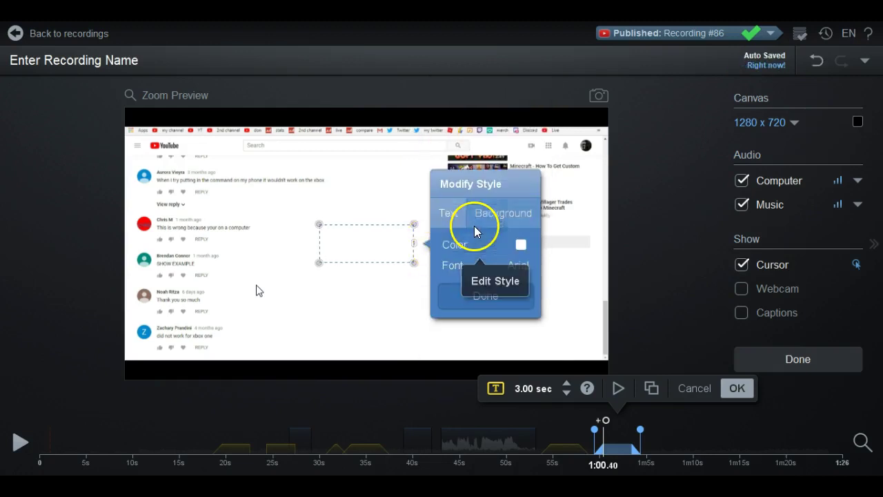
left_click(519, 247)
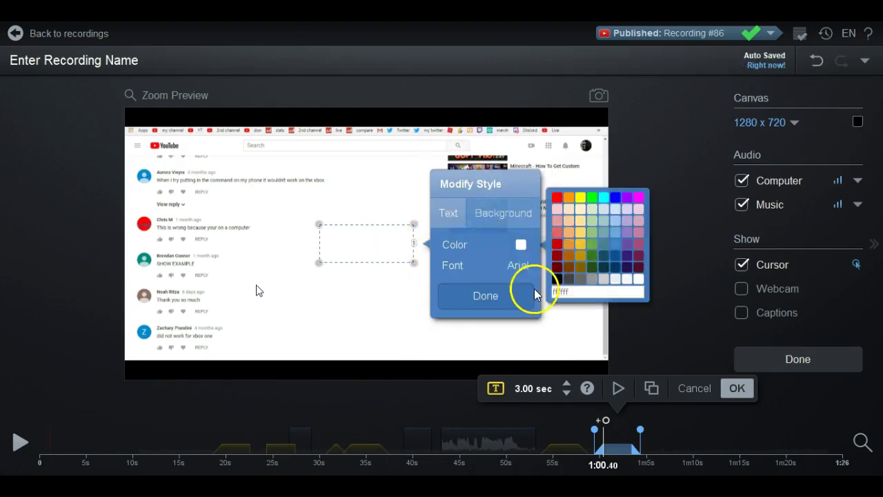
left_click(557, 279)
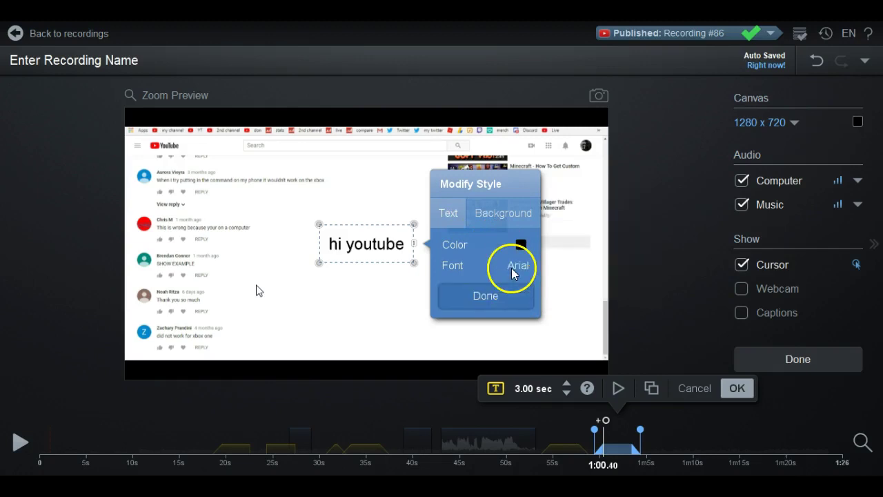
Give the "hi youtube" text a yellow background with the Box shape
left_click(510, 222)
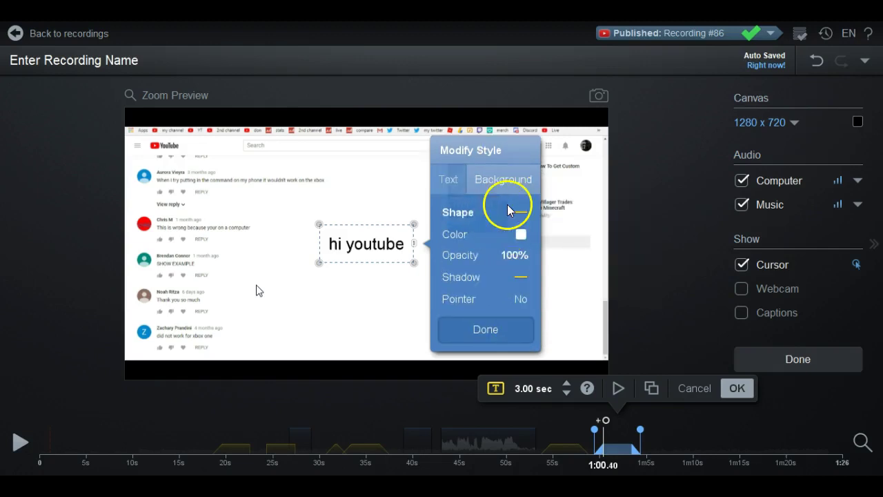
left_click(508, 238)
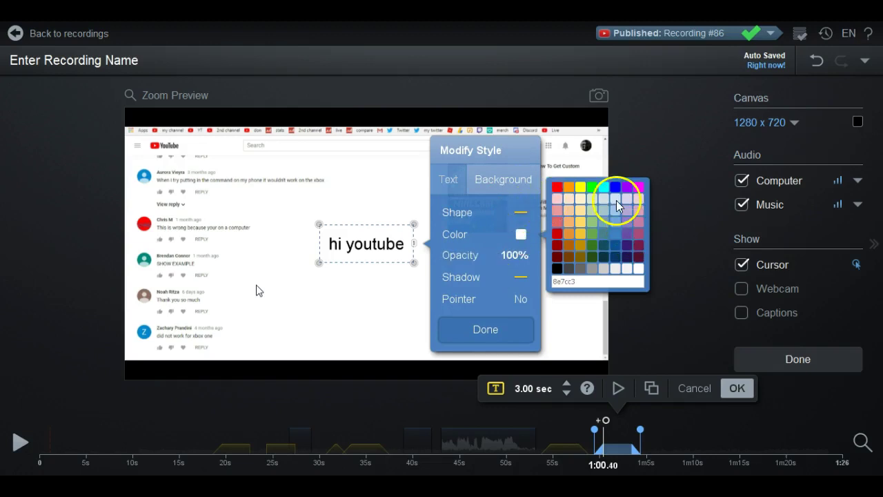
left_click(581, 193)
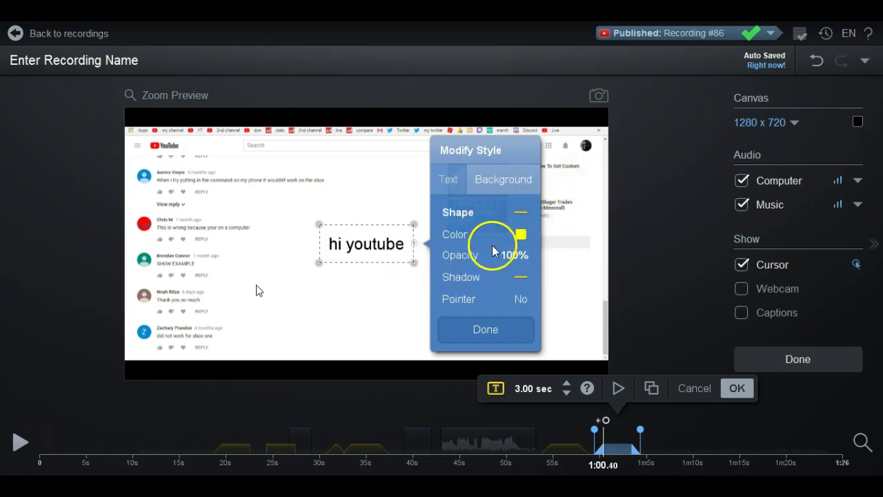
left_click(490, 216)
left_click(595, 212)
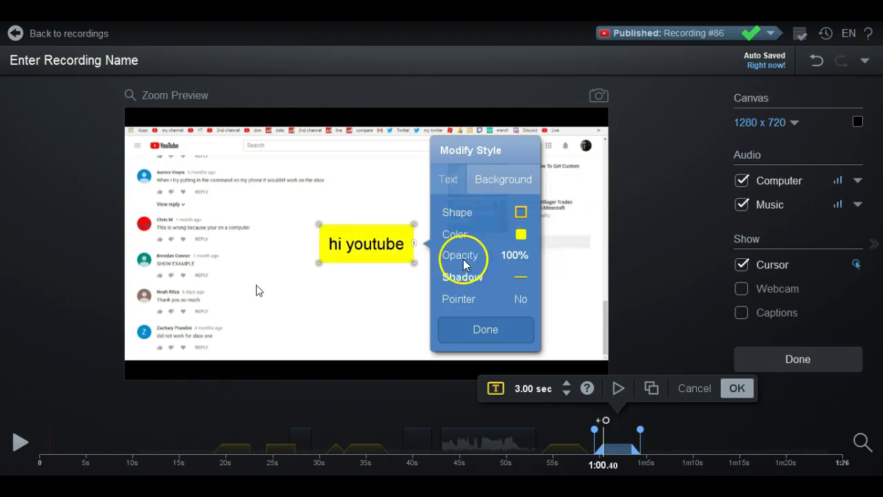
Try the text background with its shape set to None, view the color choices, and restore the Box shape
left_click(476, 213)
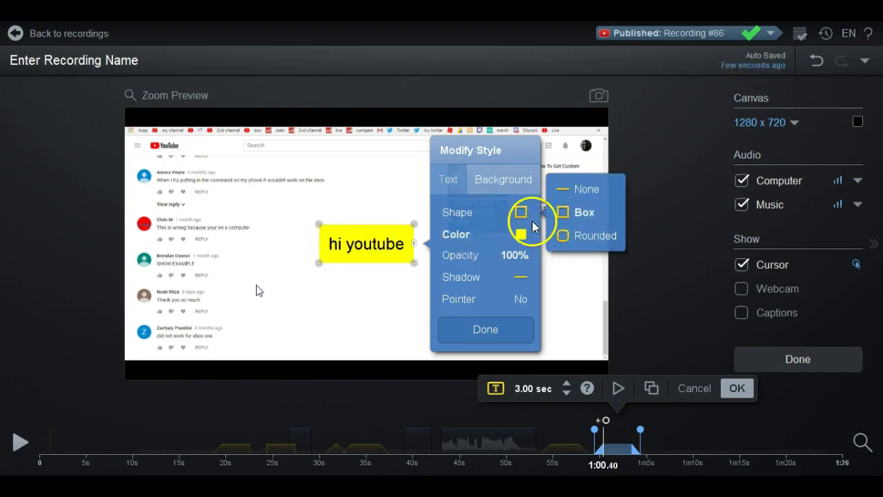
left_click(568, 192)
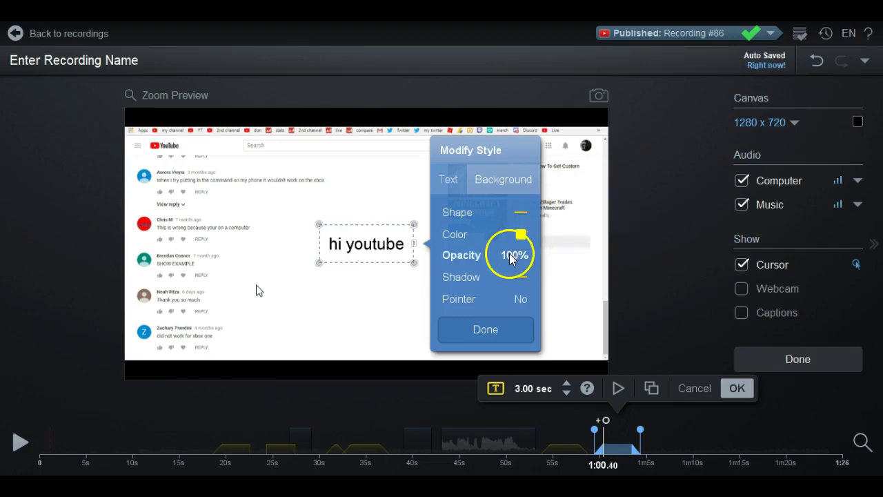
left_click(475, 236)
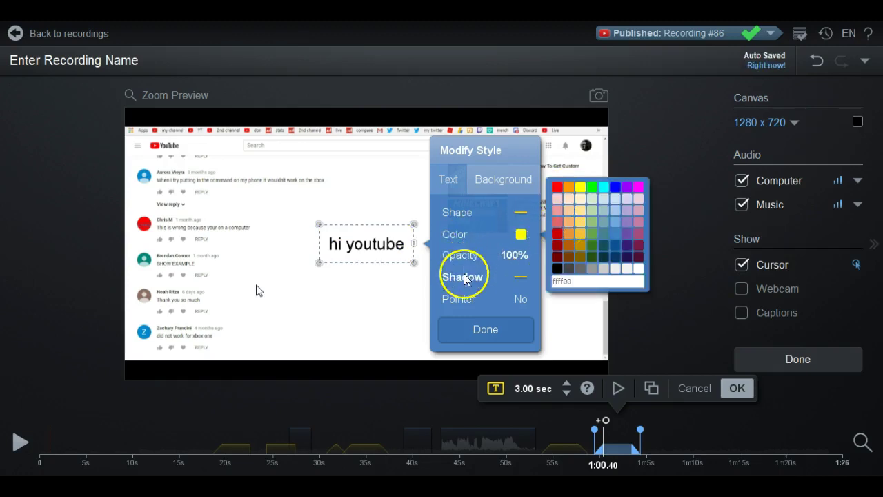
left_click(496, 211)
left_click(564, 212)
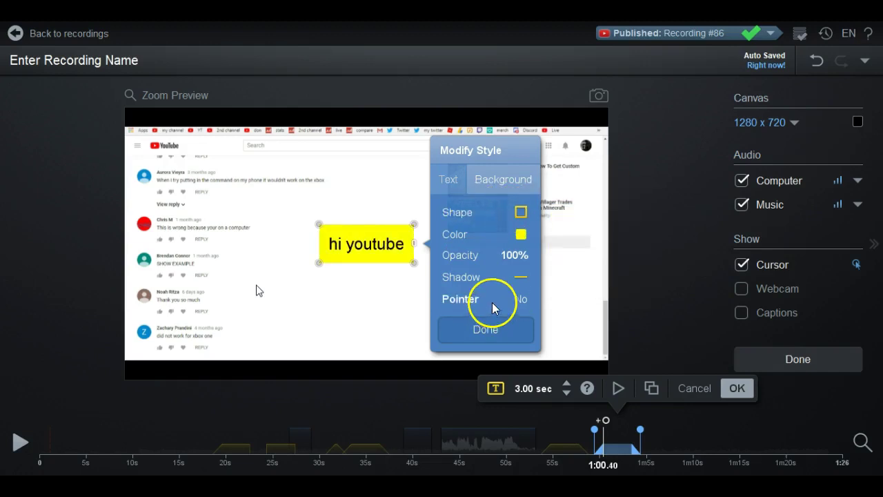
Add a pointer to the yellow text box, move the box up beside the suggested videos, and aim the pointer at the Custom Villager Trading thumbnail
left_click(520, 305)
left_click(371, 272)
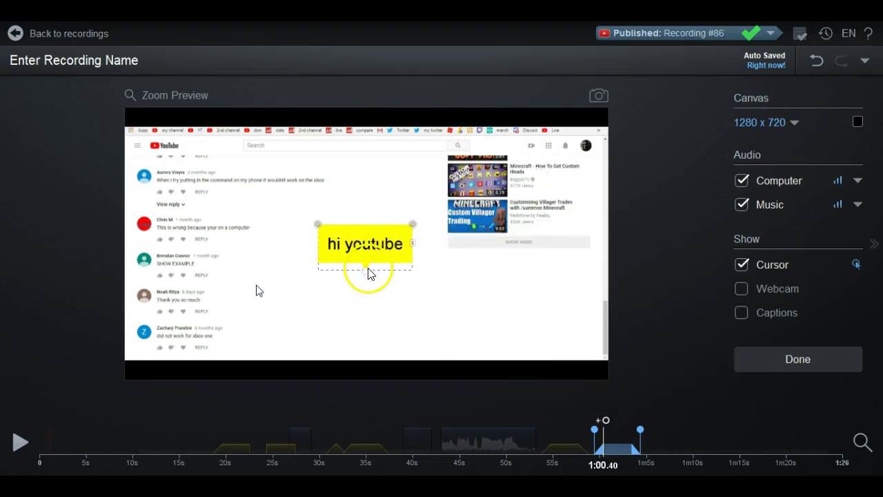
left_click_drag(365, 270, 449, 237)
left_click_drag(366, 298, 483, 236)
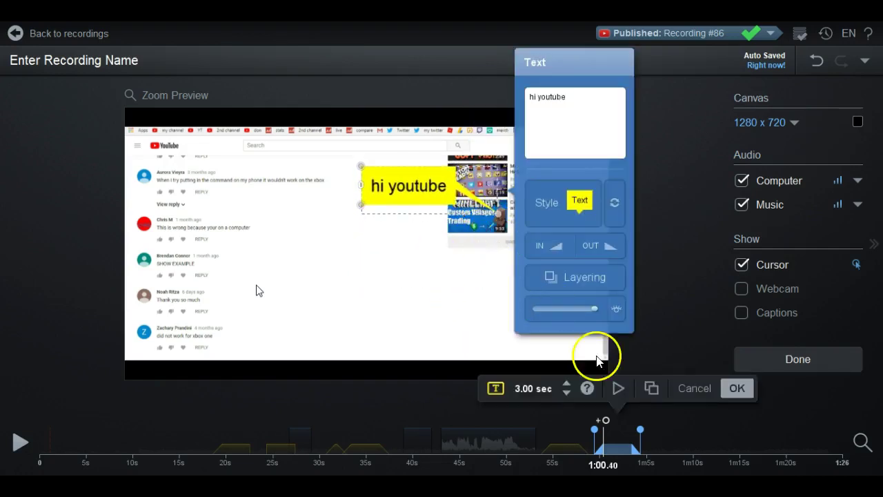
Shorten the "hi youtube" text overlay to 0.56 sec, preview it, and apply it
left_click_drag(641, 431, 618, 429)
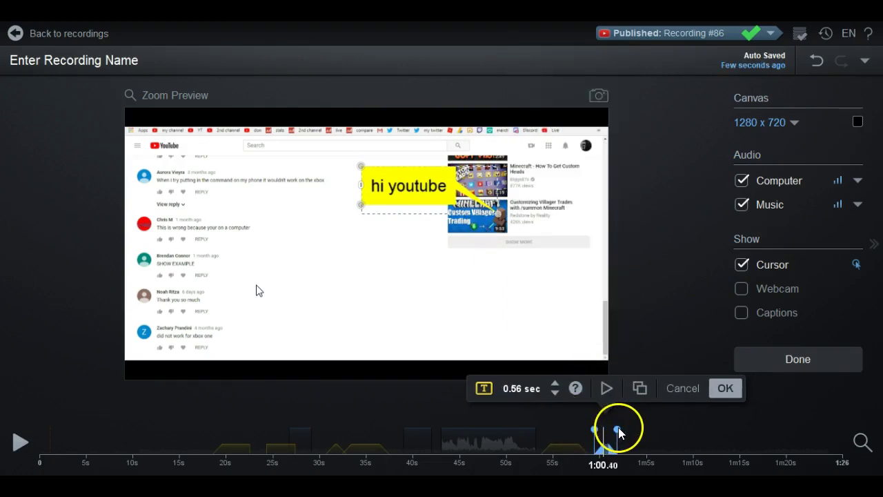
left_click(606, 389)
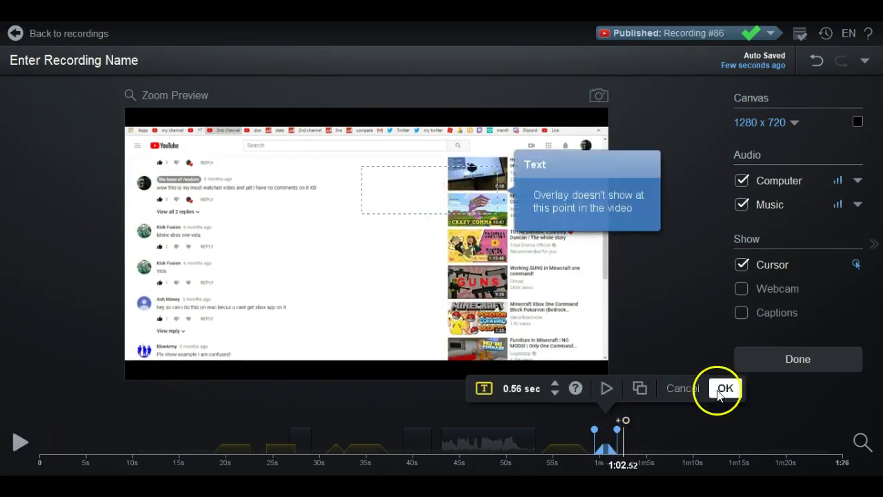
left_click(726, 388)
Try to replace the video section from 1:06.56 to 1:11.60 with a newly recorded clip
left_click(662, 447)
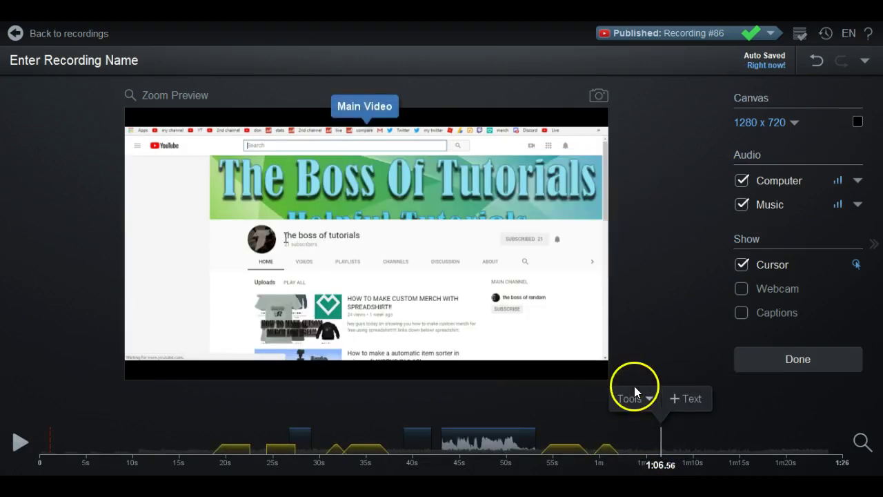
left_click(642, 399)
mouse_move(630, 254)
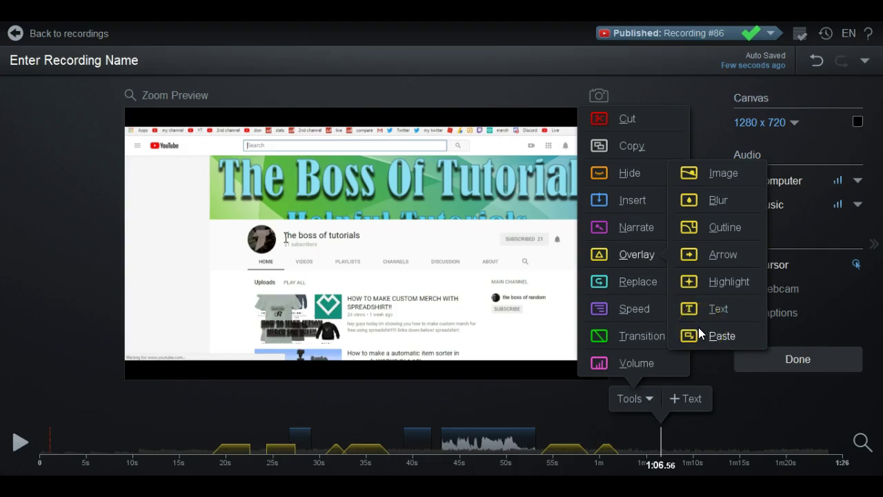
mouse_move(661, 276)
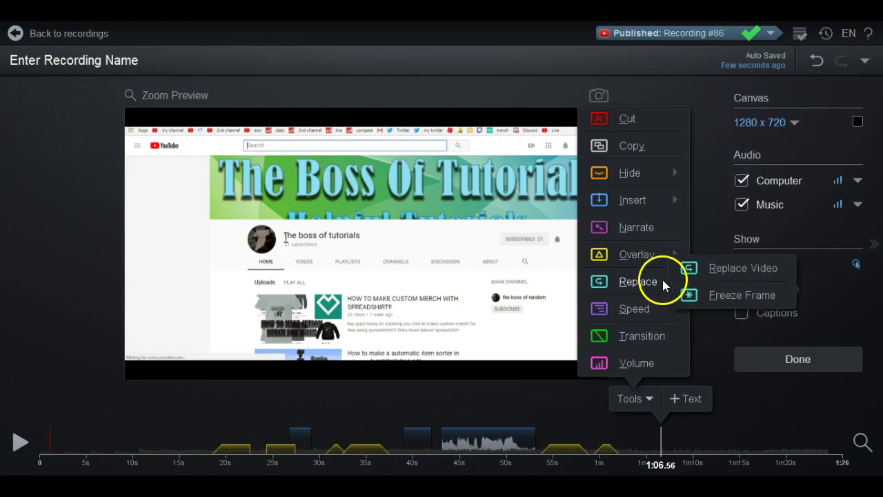
left_click(711, 275)
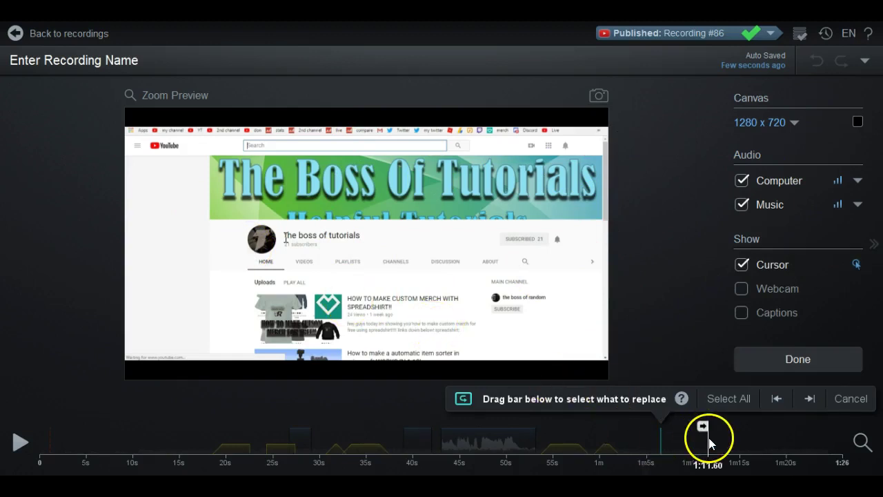
left_click_drag(663, 429, 712, 429)
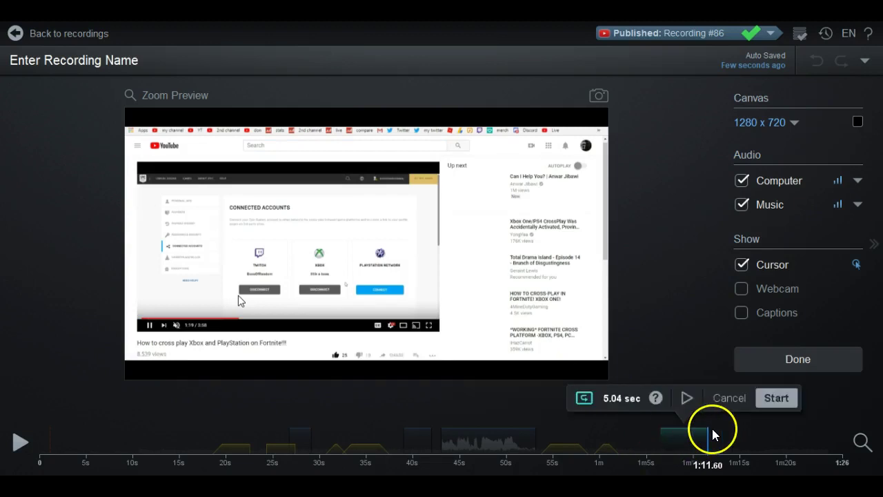
left_click(766, 403)
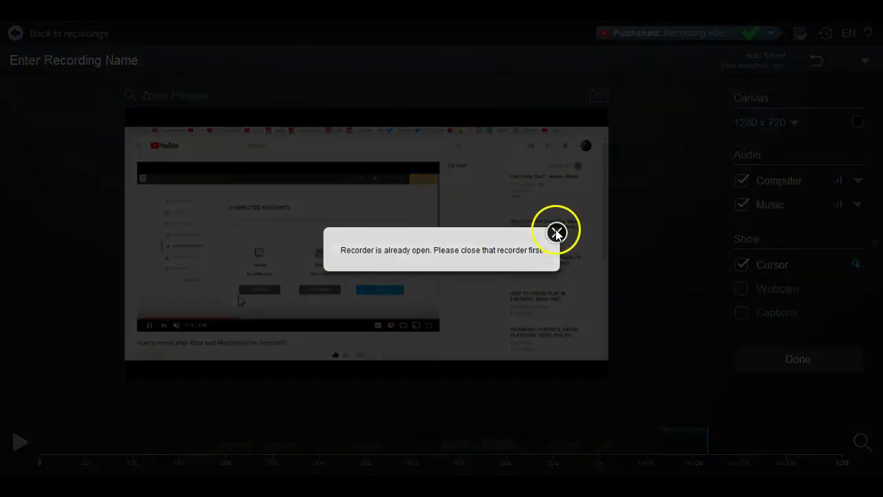
left_click(556, 233)
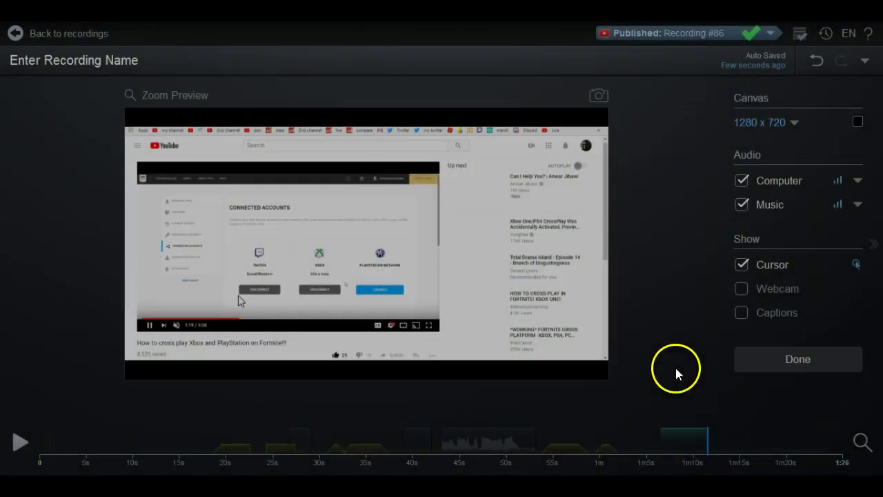
left_click(707, 423)
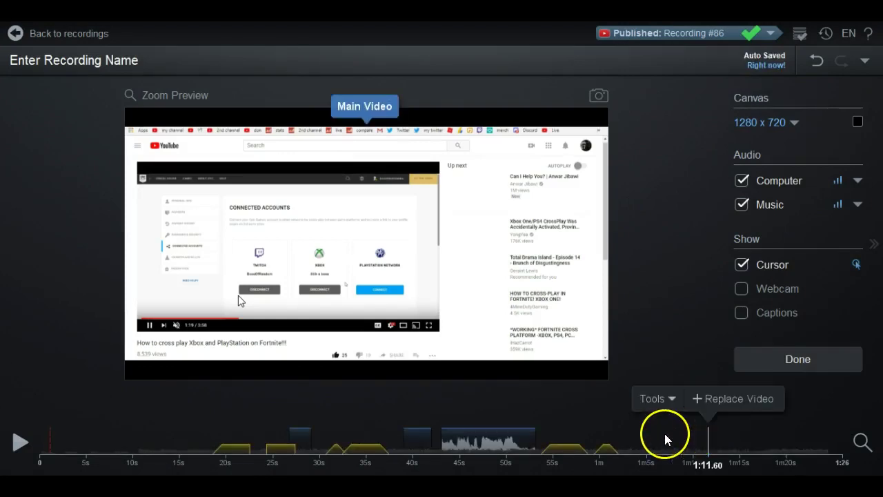
Freeze the frame for 2.84 sec from 1:06.56, using the Start frame with the cursor frozen, then preview and apply it
left_click(683, 439)
left_click(695, 430)
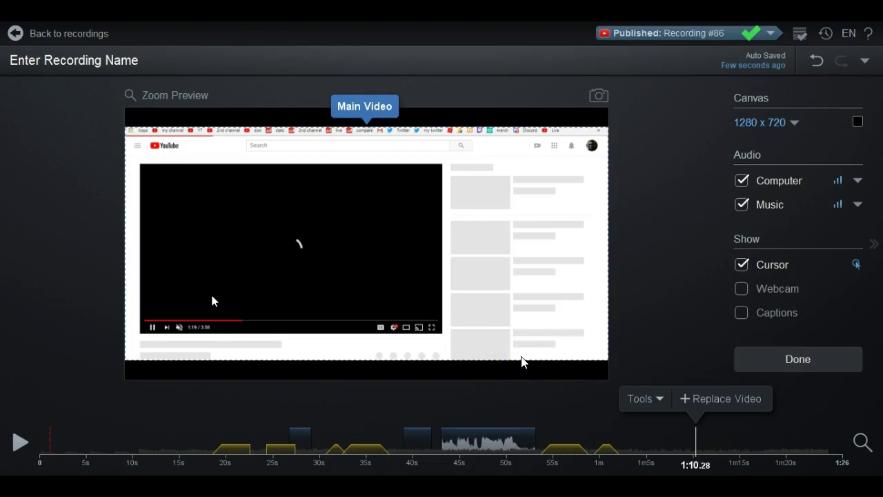
left_click(664, 432)
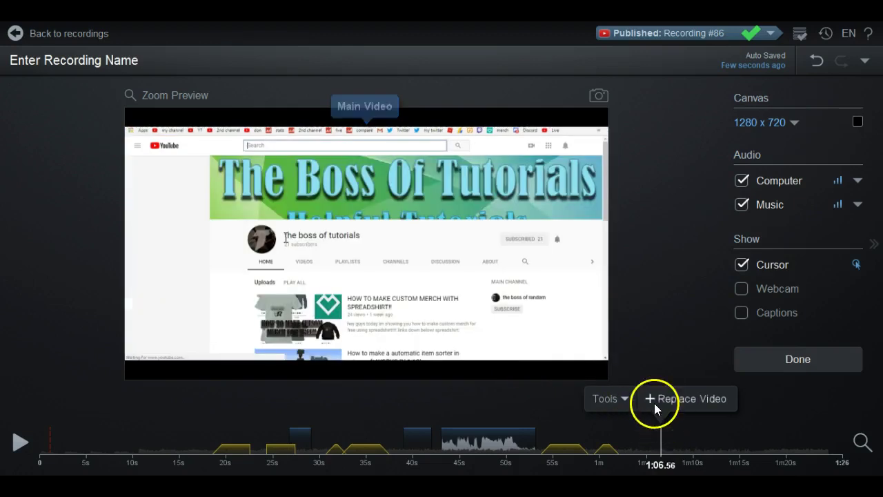
left_click(623, 399)
mouse_move(618, 282)
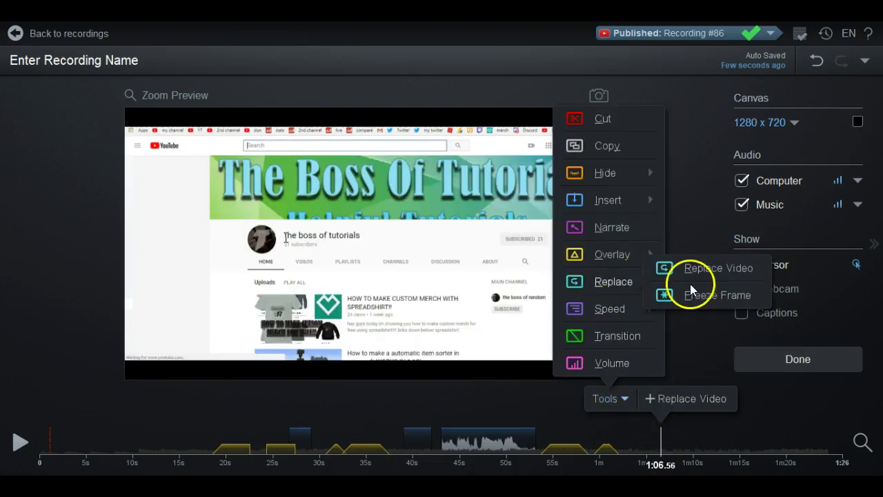
left_click(713, 297)
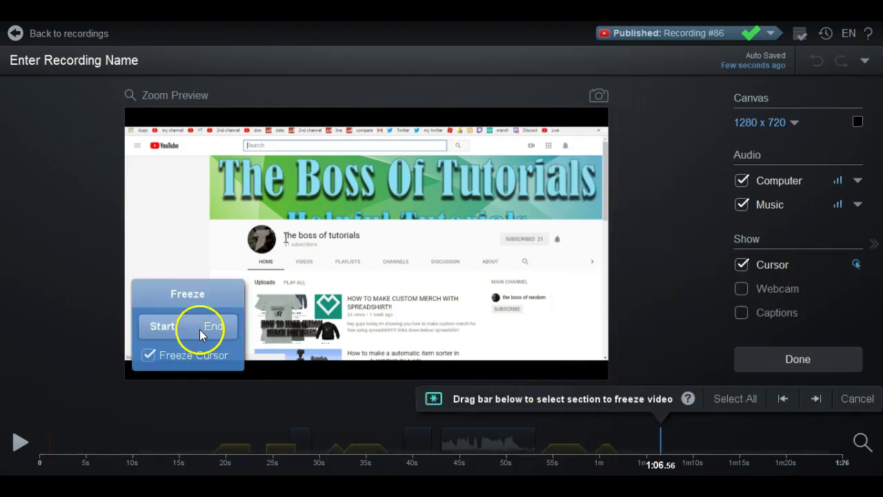
left_click_drag(653, 430, 686, 436)
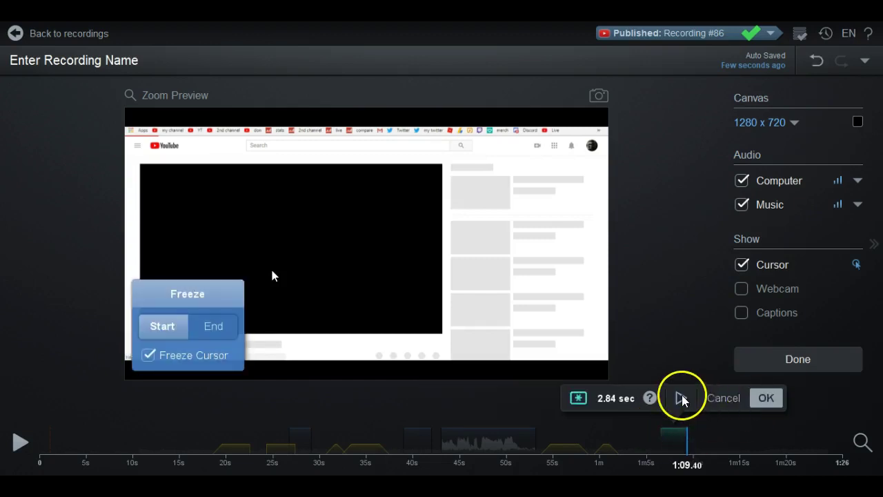
left_click(681, 397)
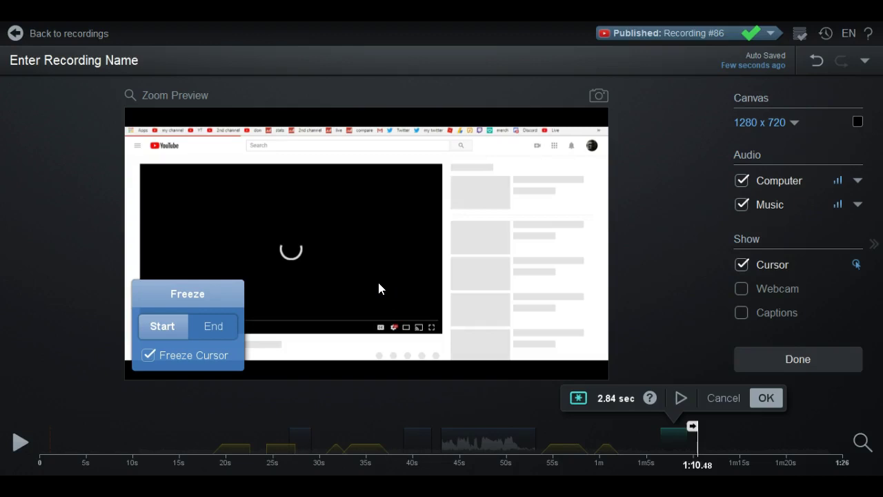
left_click(768, 401)
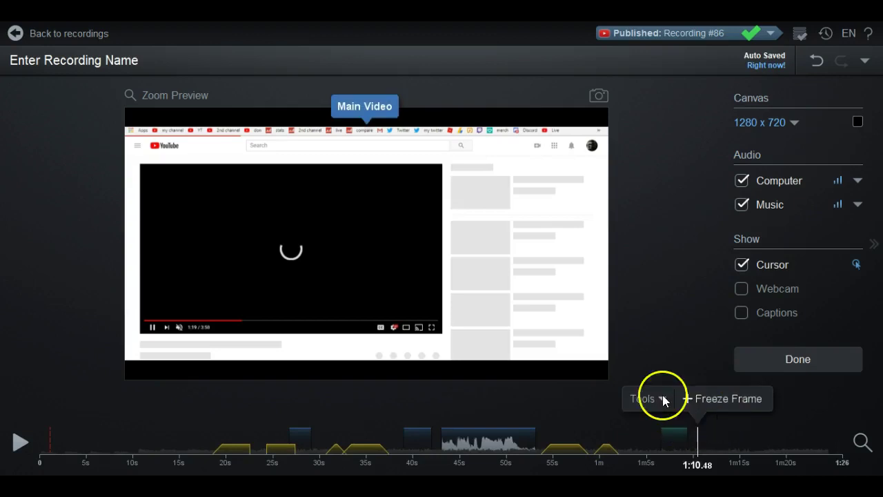
Select the section from 0:04.76 to 0:10.44 for speeding up
left_click(656, 400)
mouse_move(645, 283)
mouse_move(663, 309)
left_click_drag(134, 436, 84, 438)
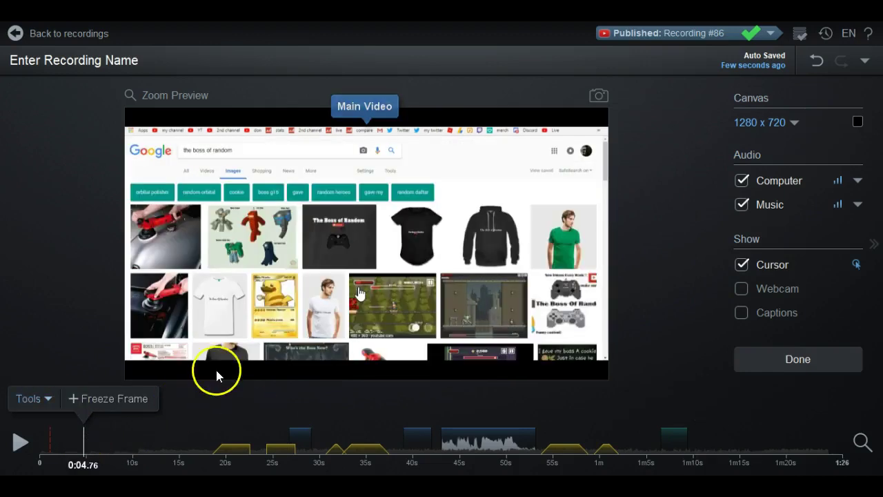
left_click(34, 401)
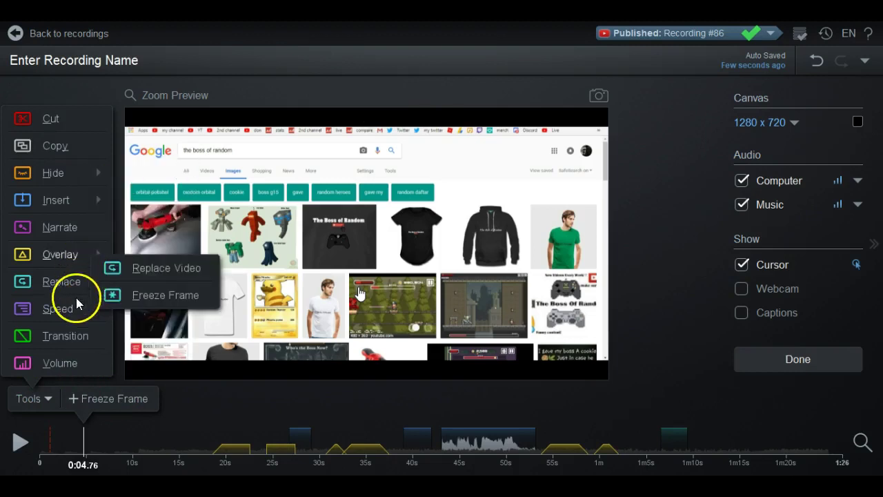
left_click(109, 295)
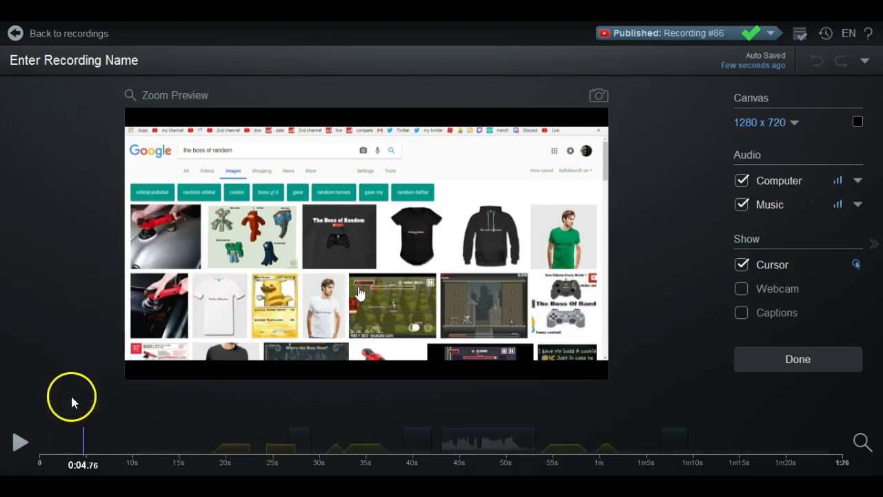
left_click(137, 440)
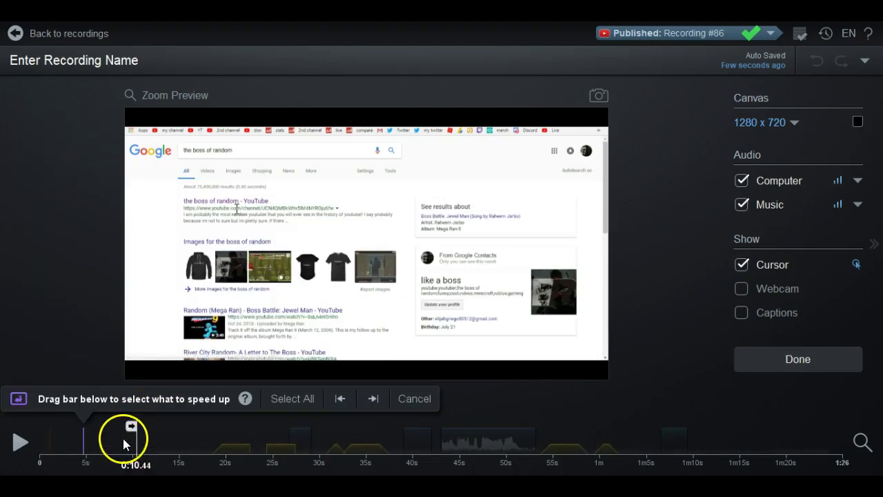
left_click_drag(82, 431, 136, 431)
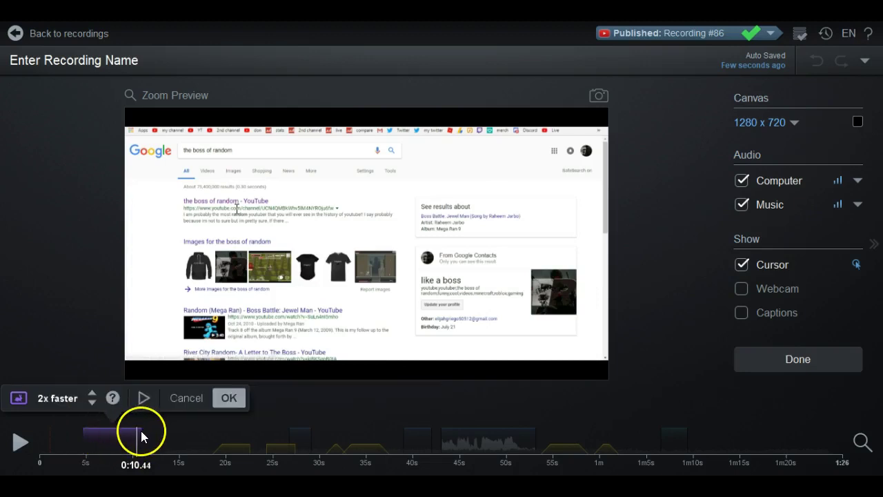
Set the selected section to 10x faster, preview it, and apply the speed-up
left_click(92, 393)
left_click(93, 393)
left_click(93, 393)
left_click(93, 393)
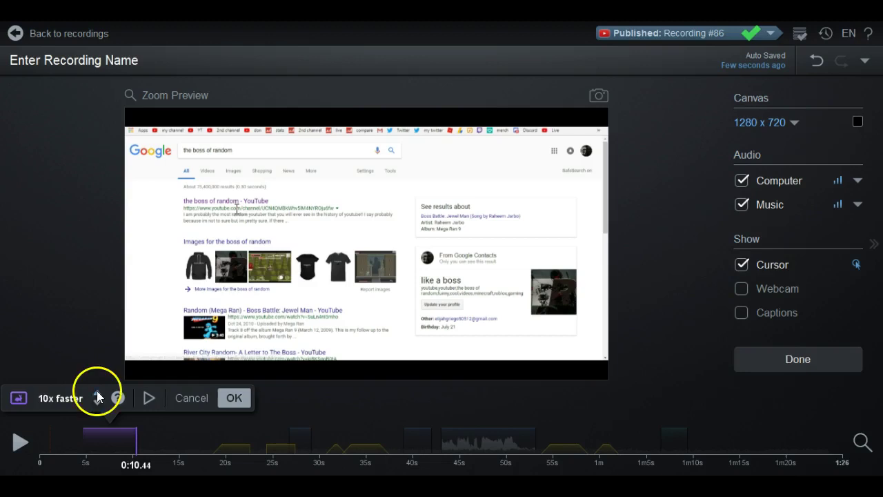
left_click(151, 399)
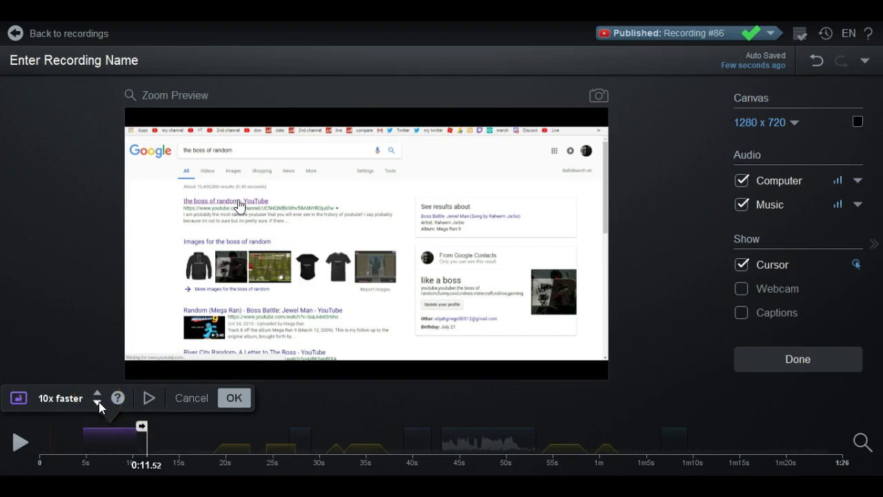
left_click(99, 401)
left_click(96, 390)
left_click(248, 404)
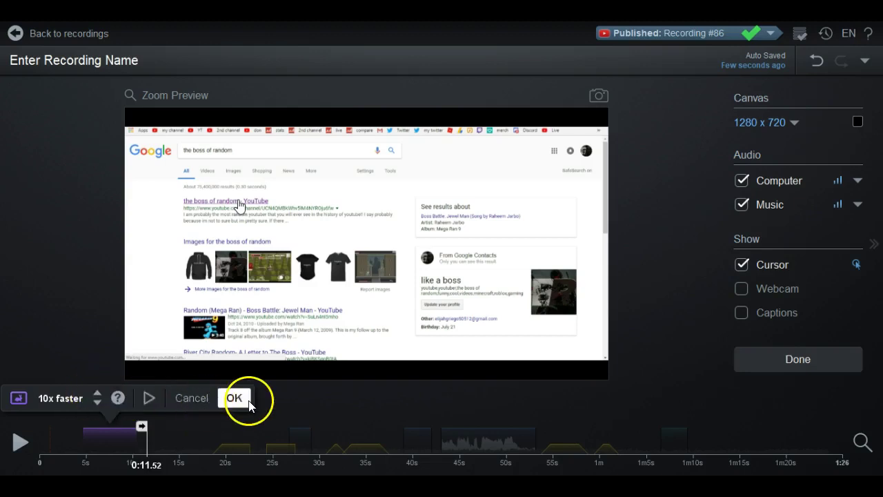
Select the section from 0:06.40 to 0:09.48 for slowing down
left_click(164, 422)
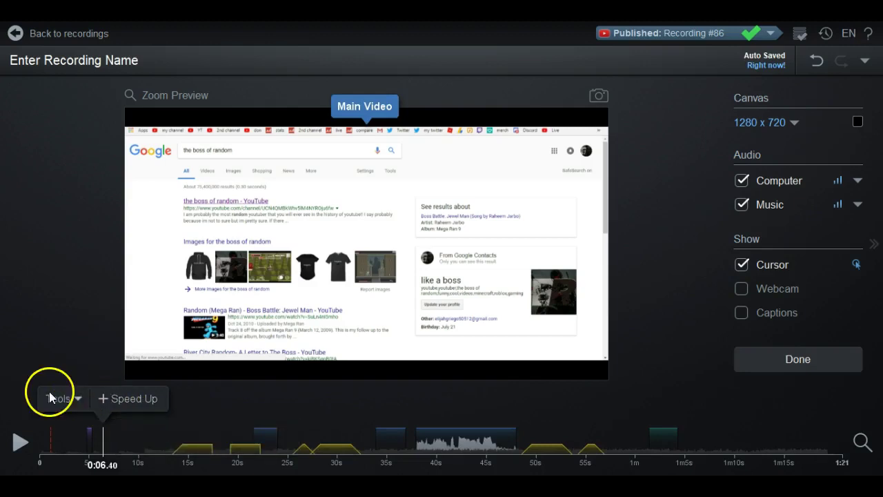
left_click(60, 401)
mouse_move(89, 308)
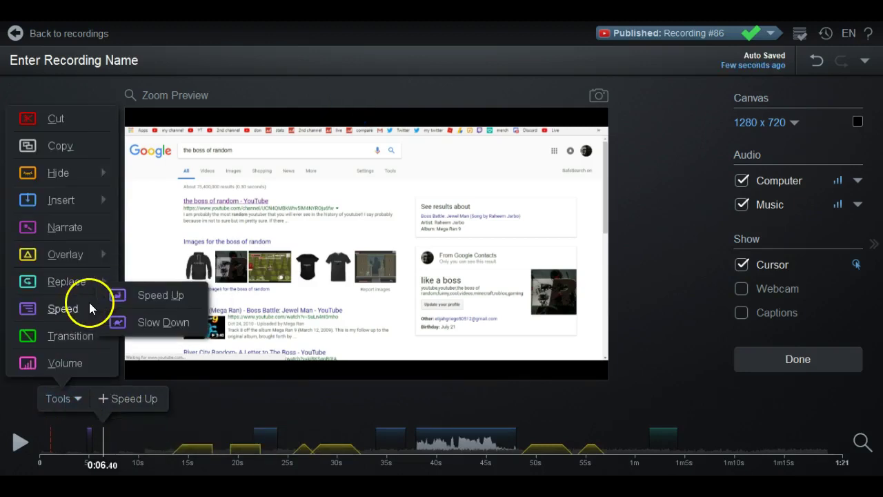
left_click(138, 323)
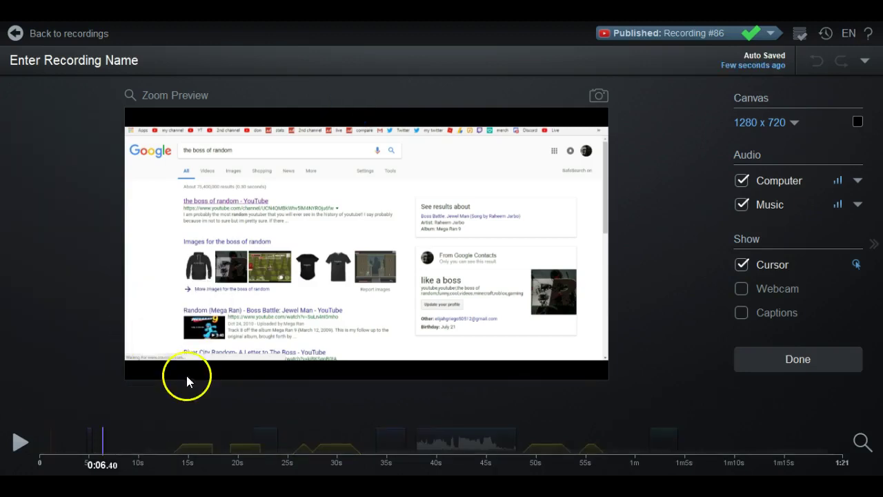
left_click(132, 446)
left_click_drag(112, 438, 132, 438)
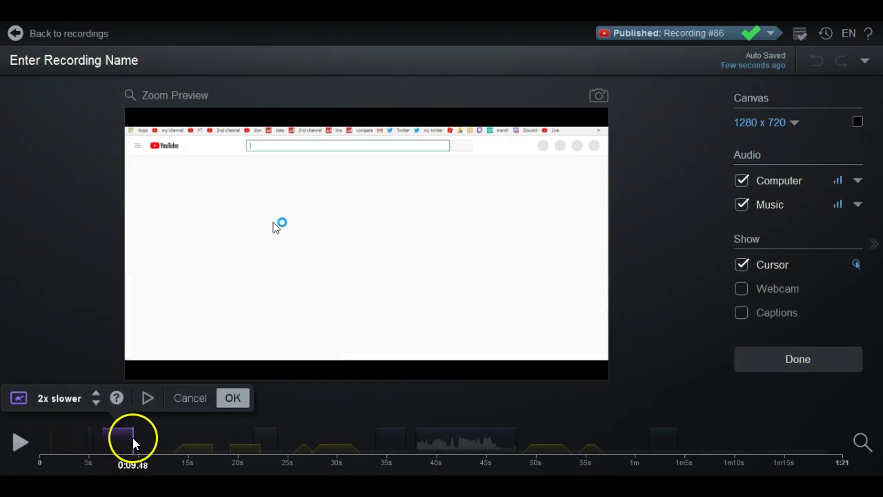
Try the slow-down section at 10x slower and preview it
left_click(97, 391)
left_click(97, 391)
left_click(97, 391)
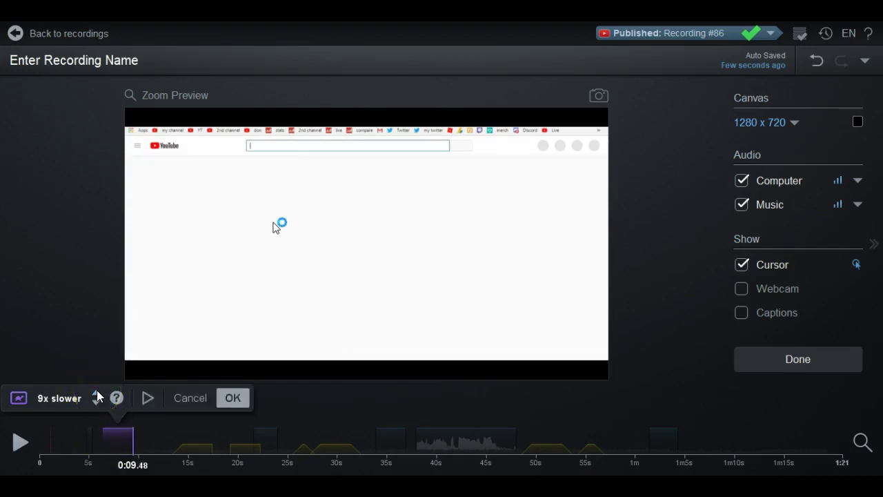
left_click(97, 391)
left_click(153, 399)
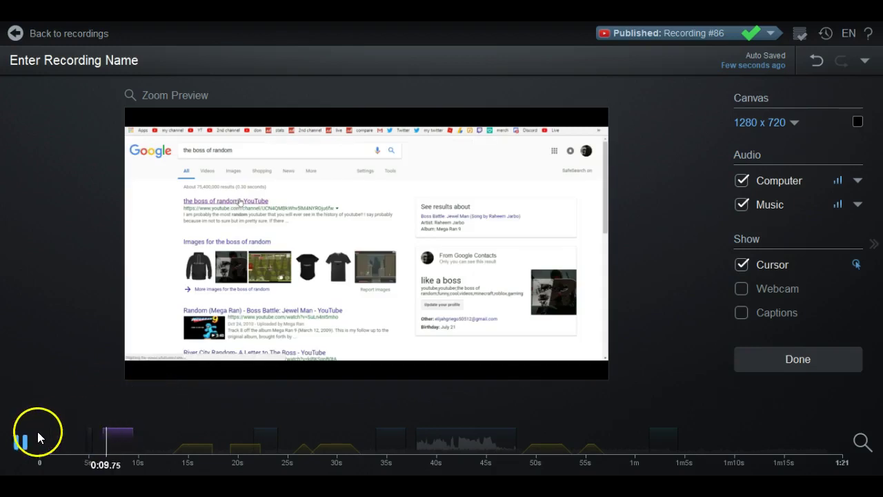
Set the slow-down section to 2x slower and apply it
left_click(132, 422)
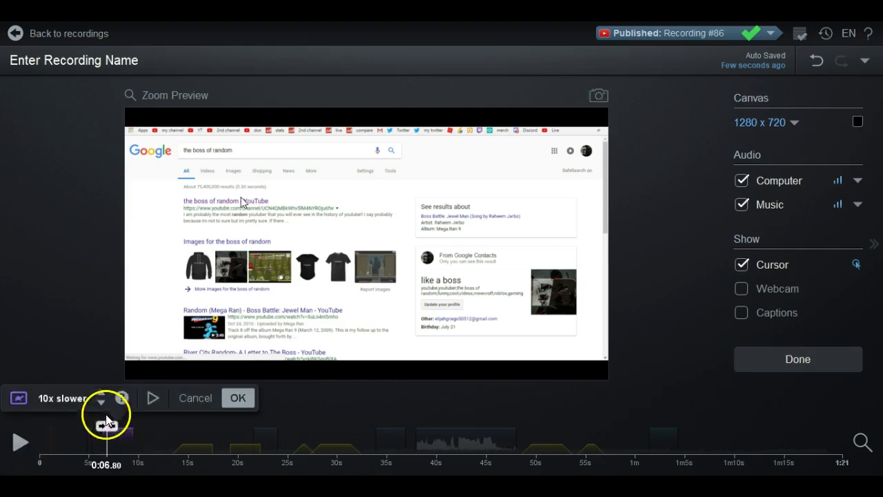
scroll(99, 405, "down", 12)
scroll(99, 405, "down", 1)
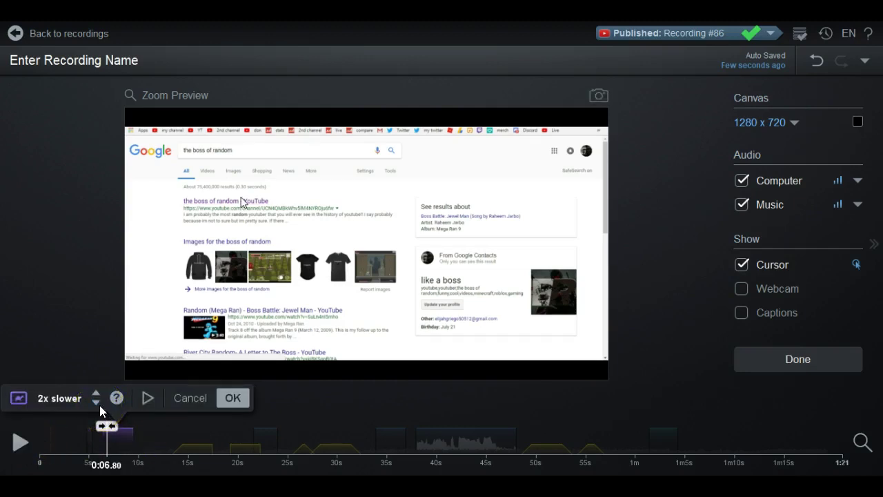
left_click(133, 436)
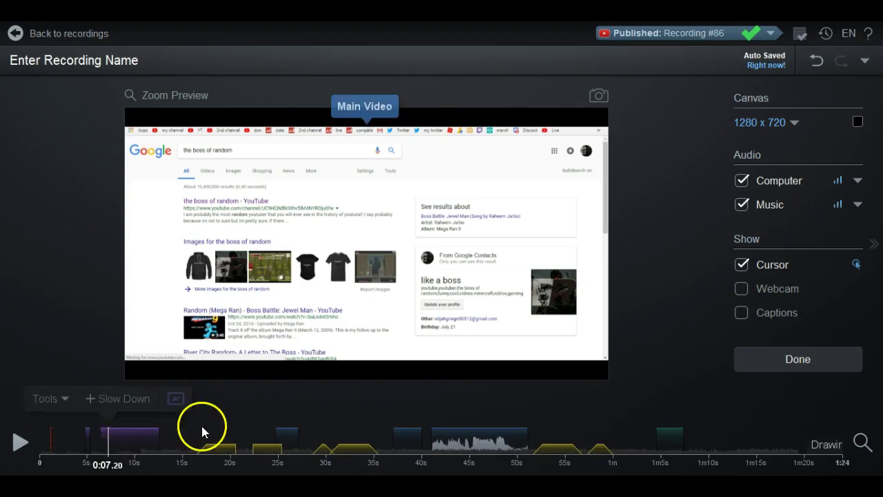
Play the video across the cut near 0:01 and place the playhead at 0:01.08
left_click(191, 434)
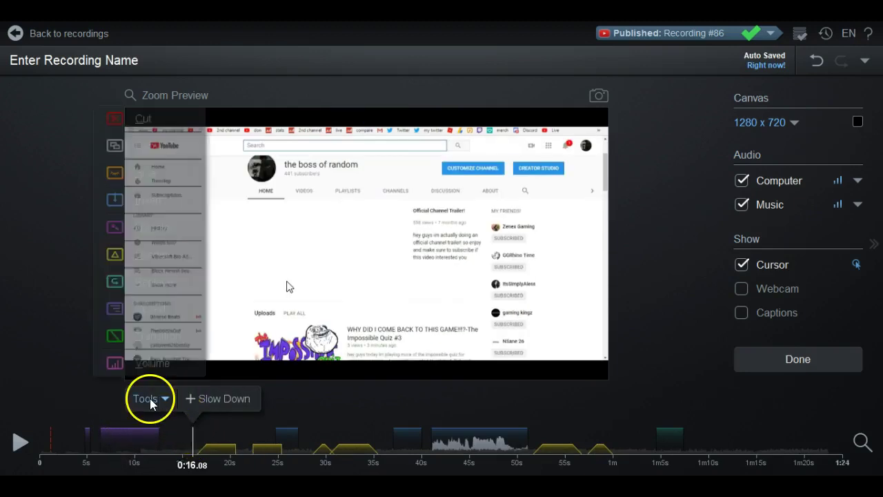
mouse_move(149, 396)
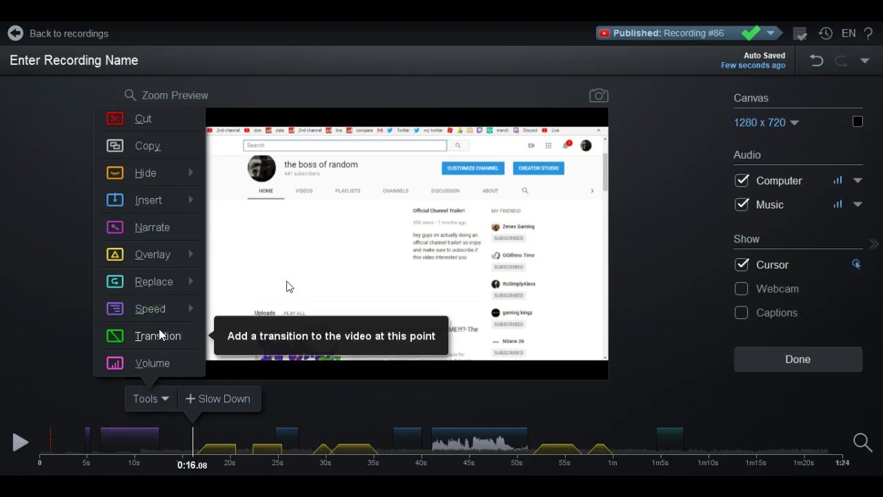
left_click(48, 432)
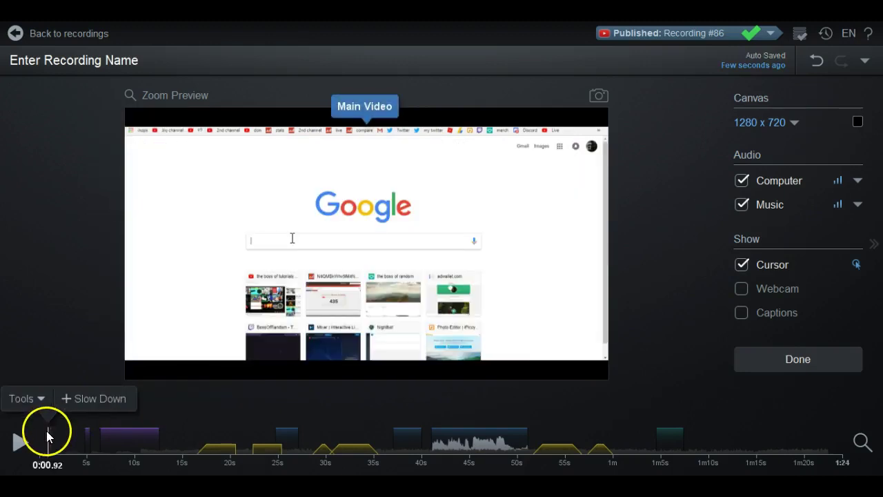
left_click(21, 442)
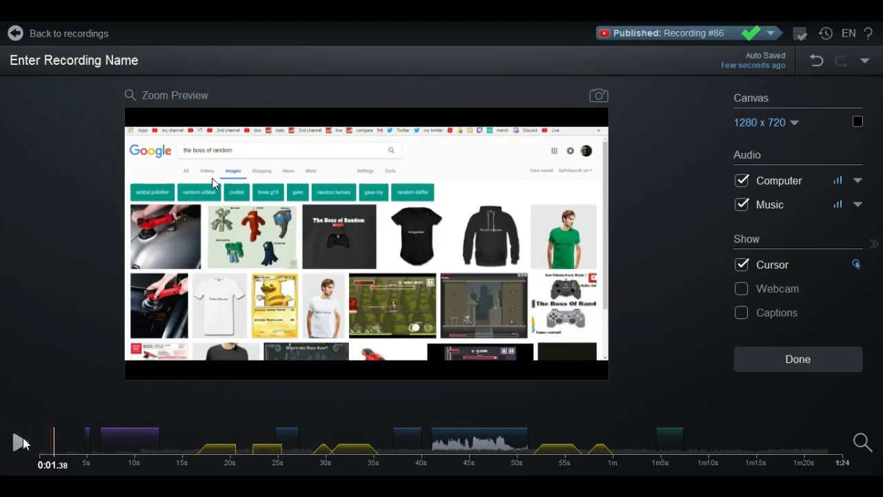
left_click(49, 437)
left_click(21, 441)
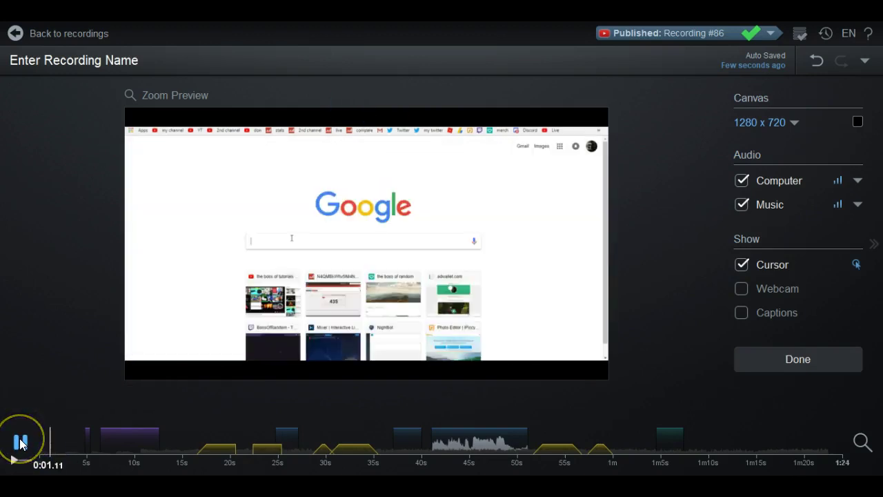
left_click(20, 442)
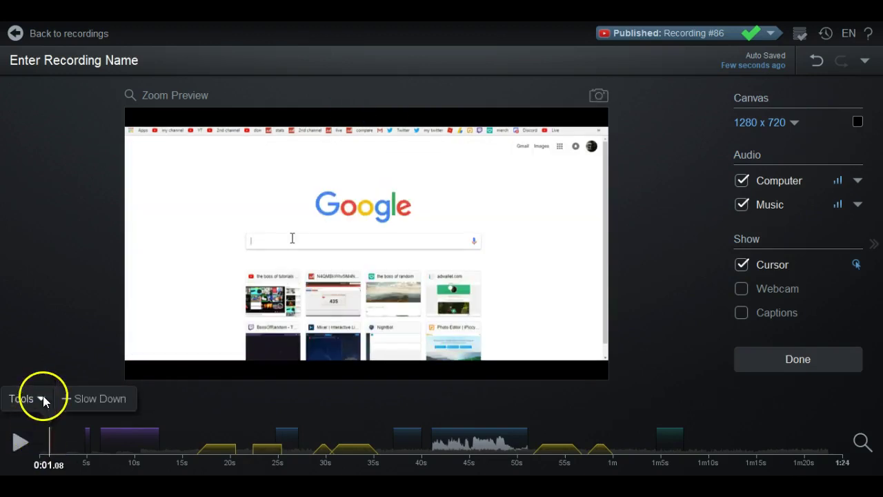
Add a transition at 0:01.08 and set its type to Diamonds
left_click(41, 398)
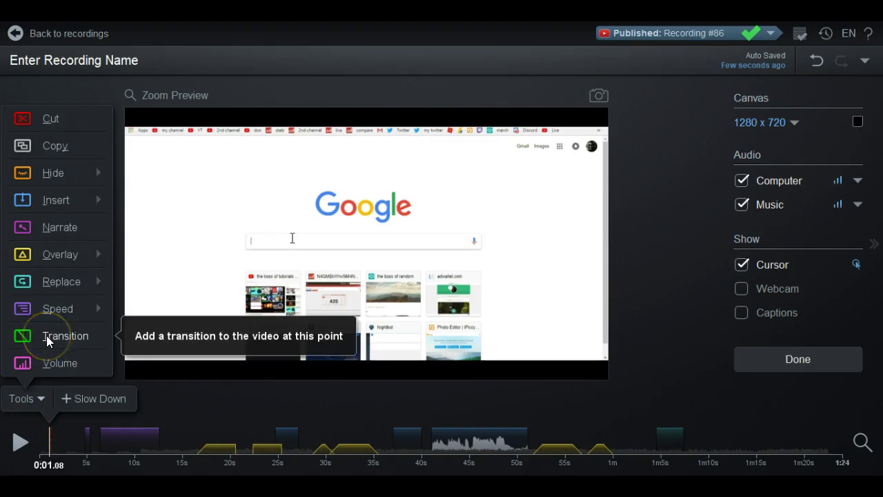
left_click(46, 335)
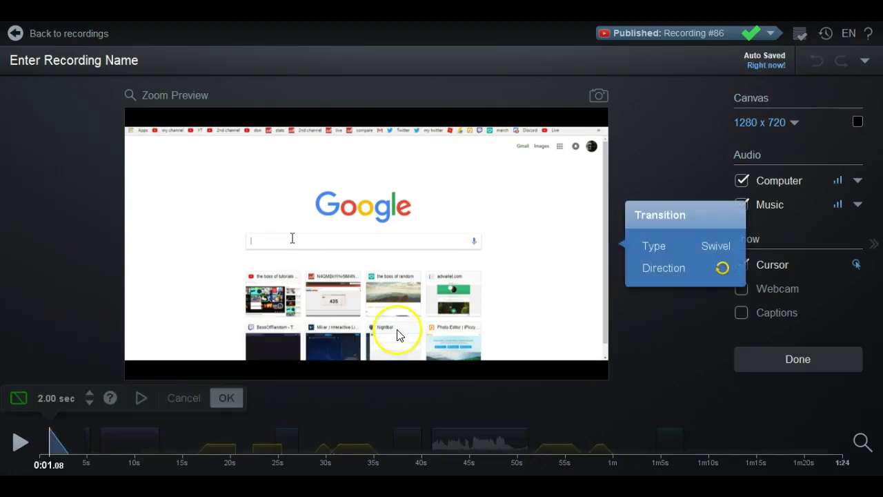
left_click(677, 254)
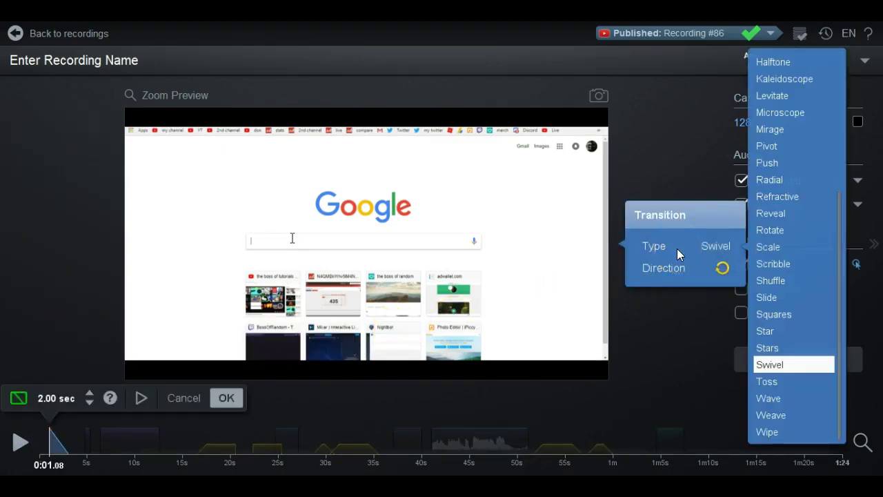
left_click(793, 94)
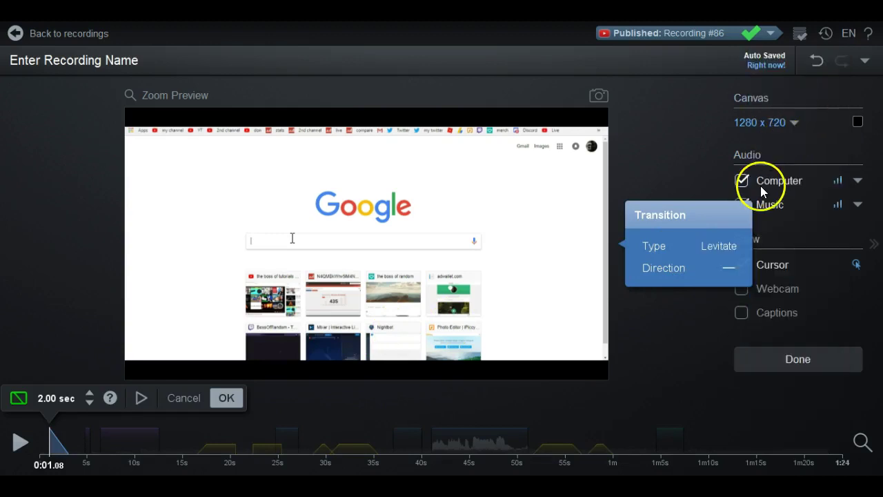
left_click(723, 244)
scroll(797, 138, "up", 5)
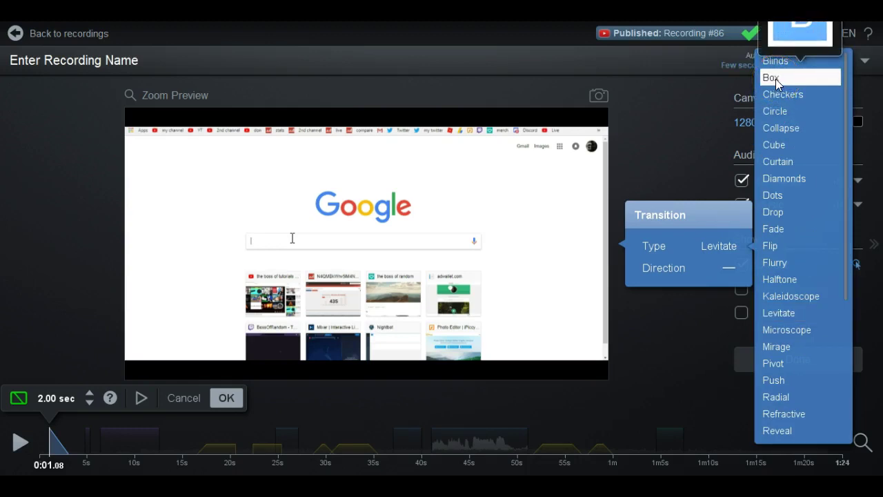
mouse_move(815, 183)
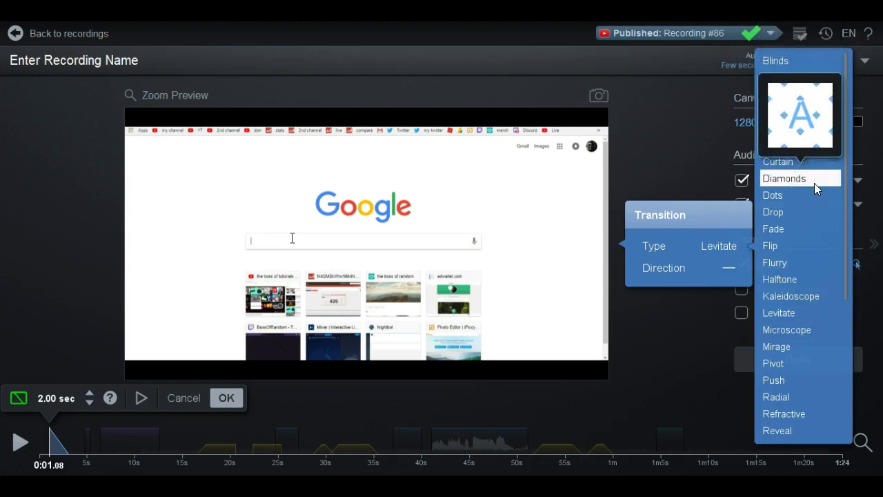
left_click(815, 181)
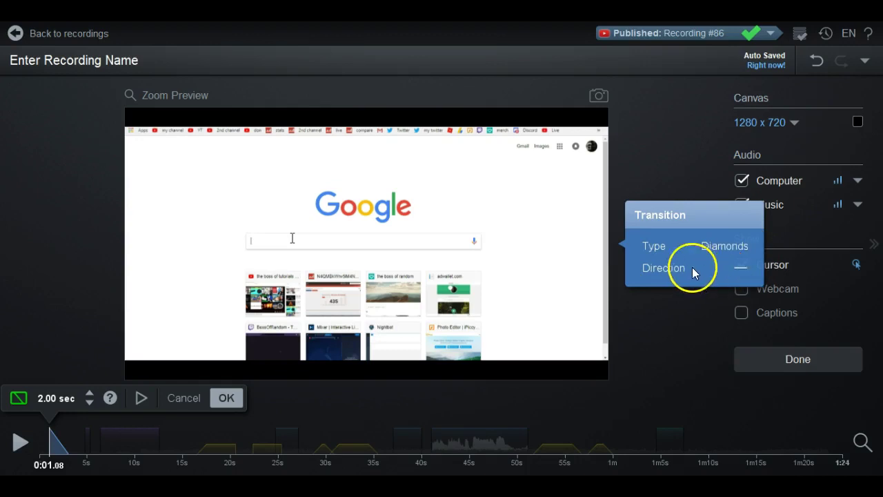
Preview the Diamonds transition, shorten its duration, and apply it
left_click(139, 400)
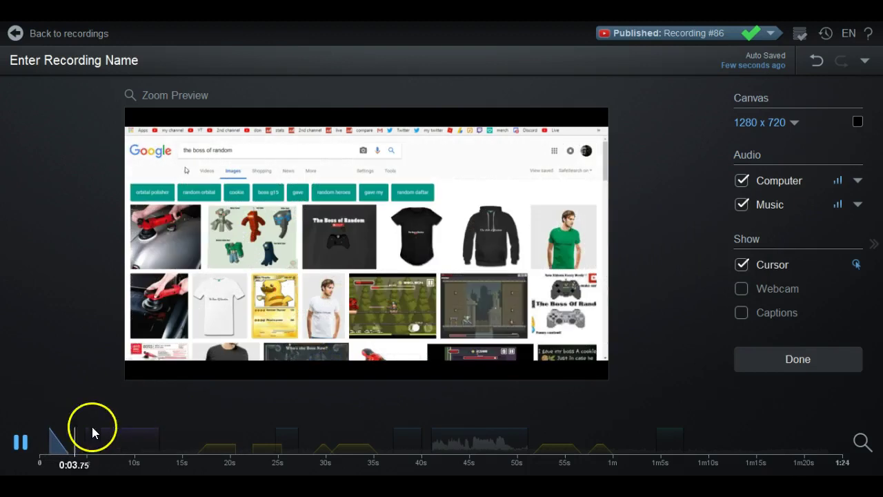
left_click(22, 440)
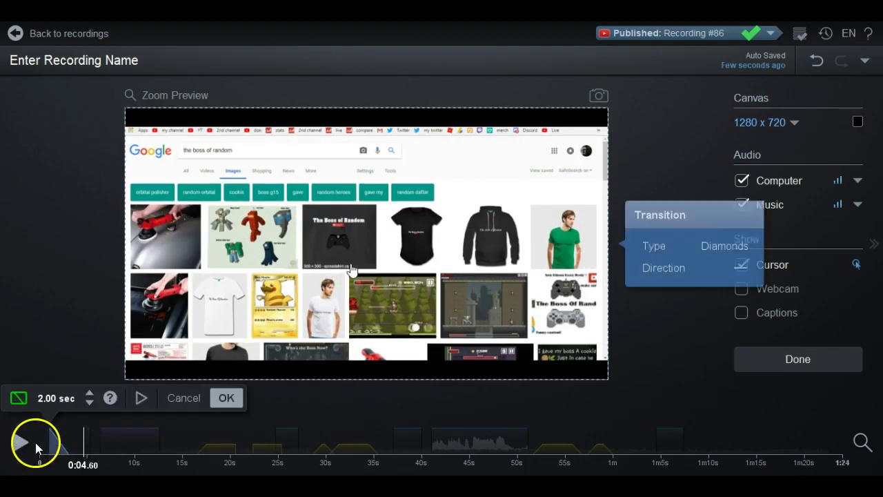
left_click(89, 393)
left_click(89, 402)
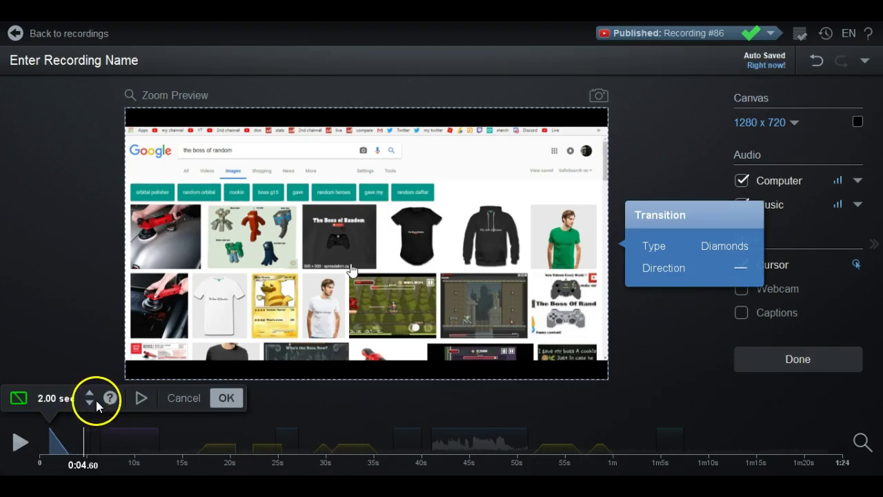
left_click(89, 403)
left_click(227, 398)
Play the video from 0:00.40 to check the applied transition
left_click(44, 434)
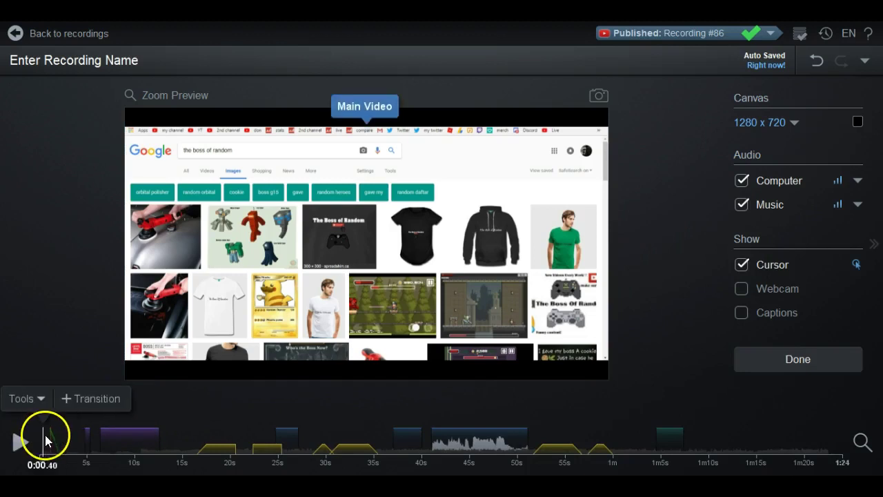
left_click(21, 444)
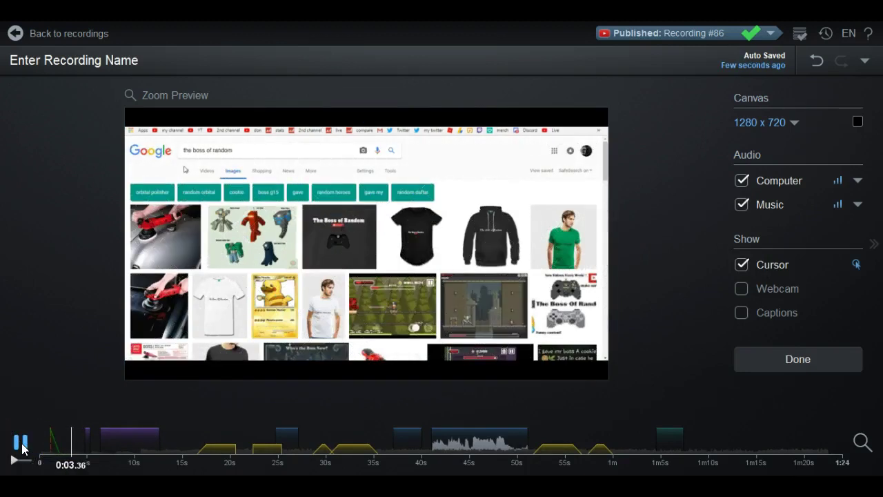
left_click(21, 443)
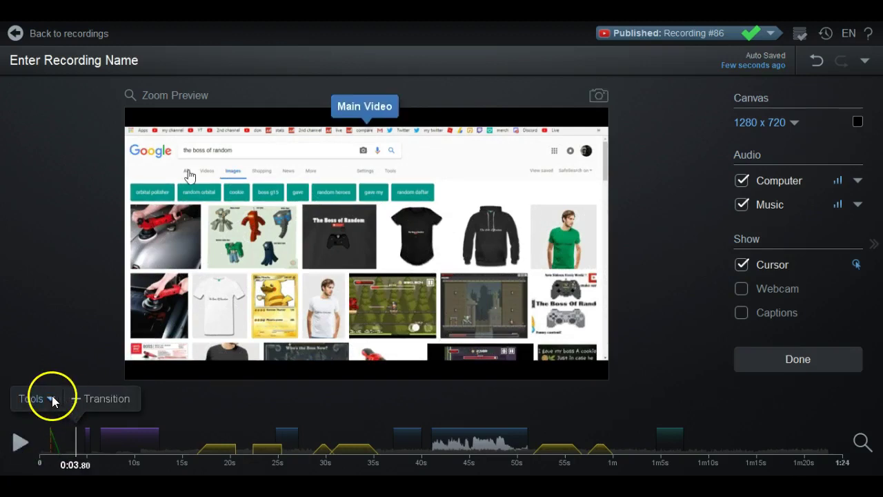
Start a volume adjustment and select the section from 0:03.80 to 0:13.76
left_click(51, 399)
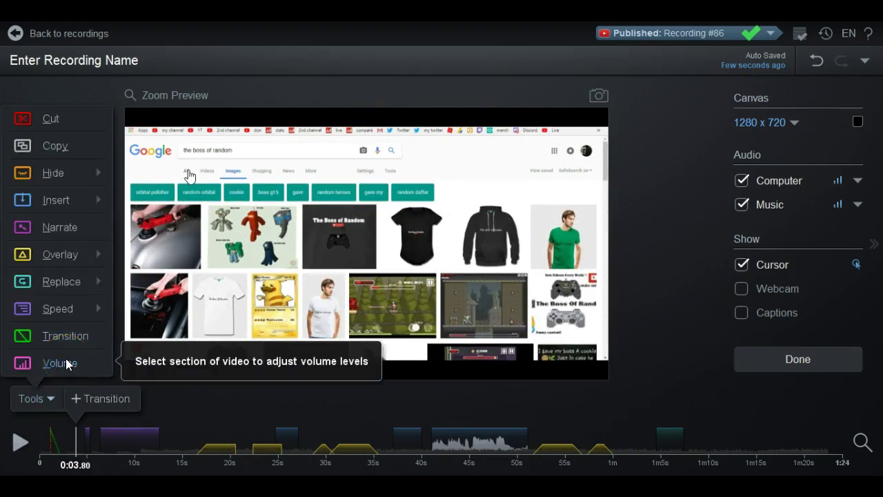
left_click(66, 364)
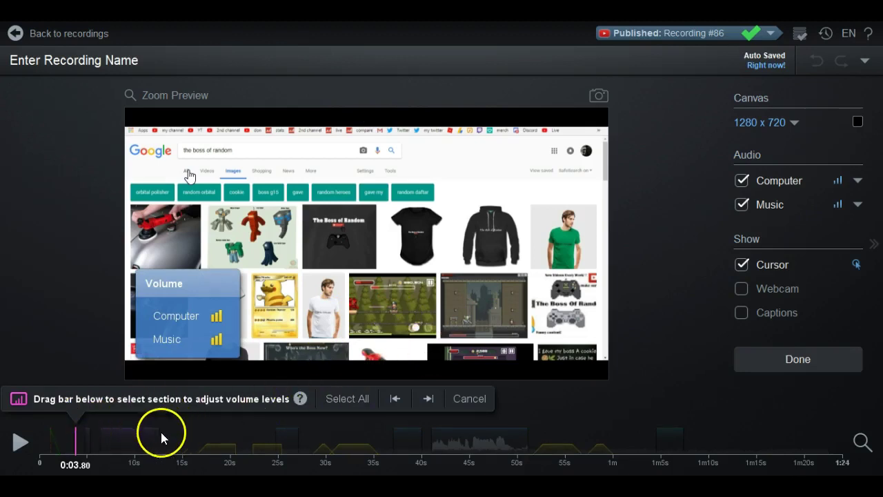
left_click(183, 441)
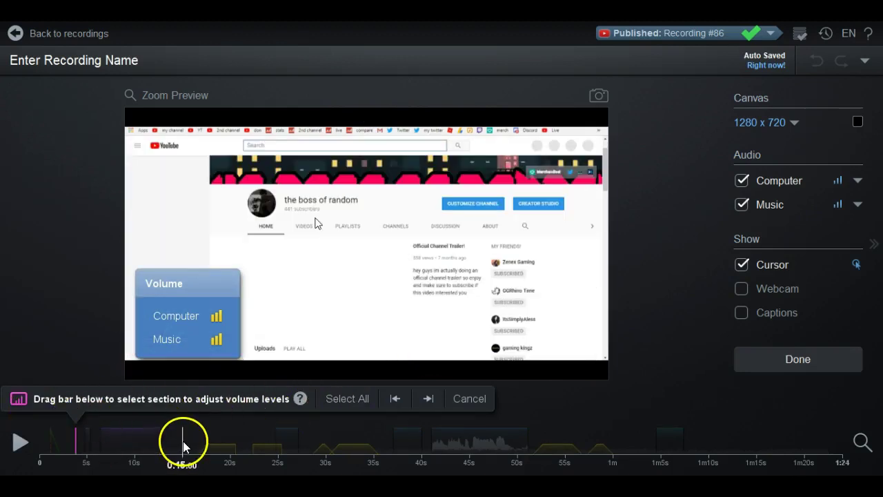
left_click(147, 430)
left_click(170, 434)
left_click_drag(76, 431, 172, 435)
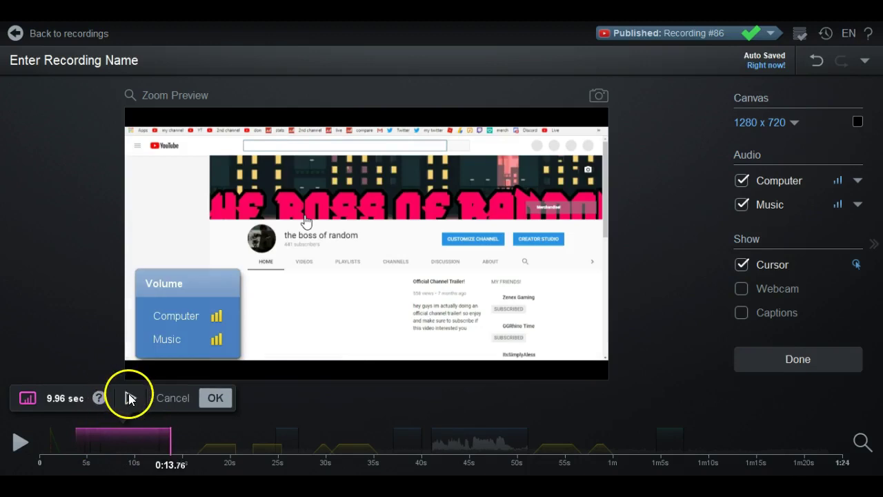
Raise the music volume in the selected section, preview it, and apply the change
left_click(207, 336)
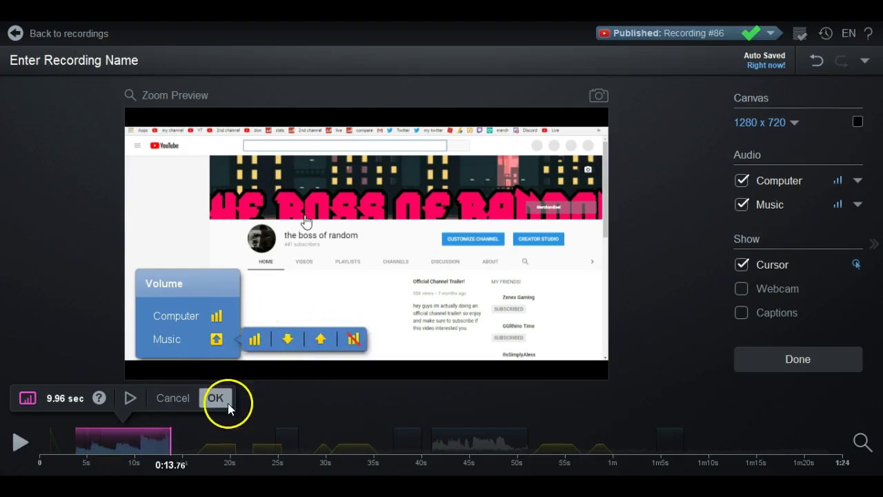
left_click(129, 396)
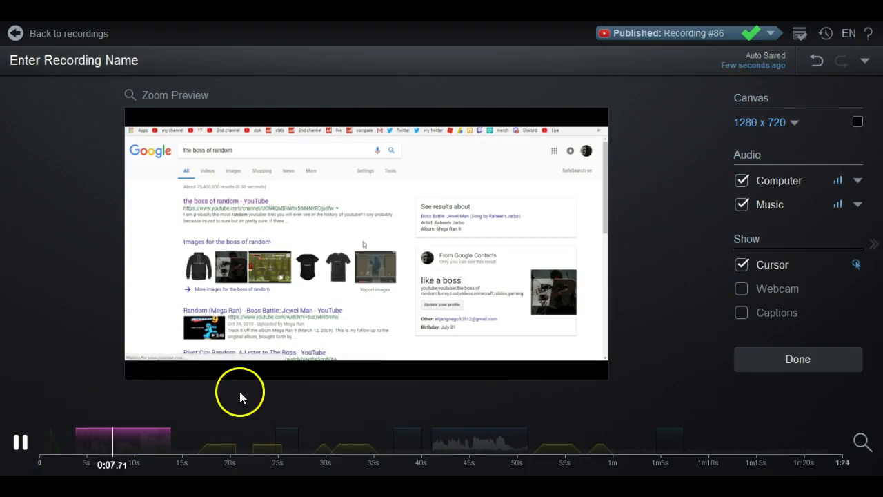
left_click(214, 396)
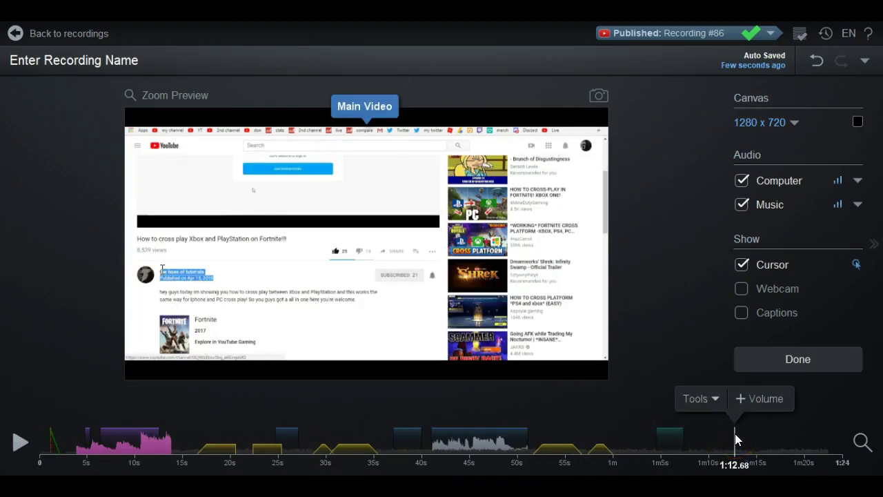
Review the edits along the timeline, including the inserted video and the outline and arrow overlays
left_click(735, 433)
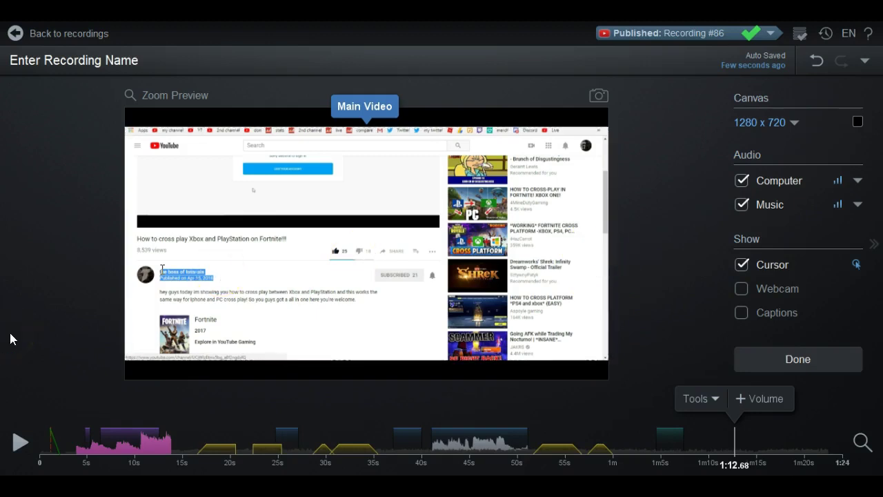
left_click_drag(42, 419, 677, 416)
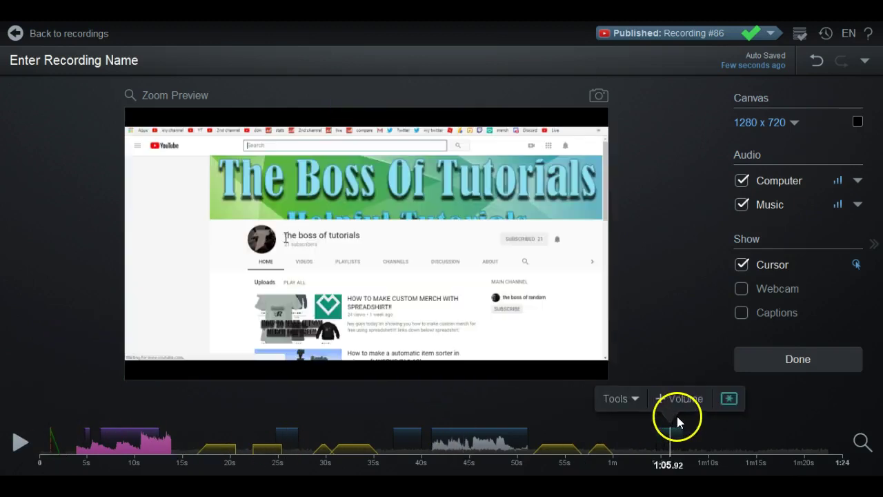
left_click(382, 427)
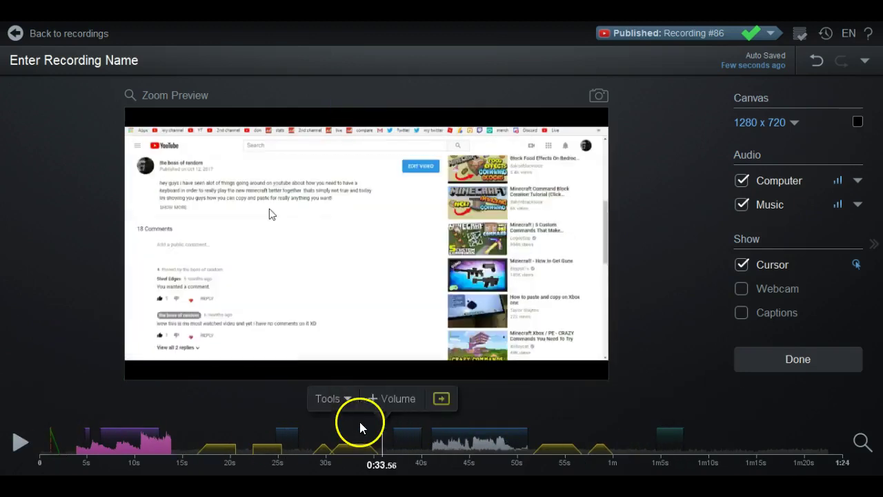
left_click(493, 428)
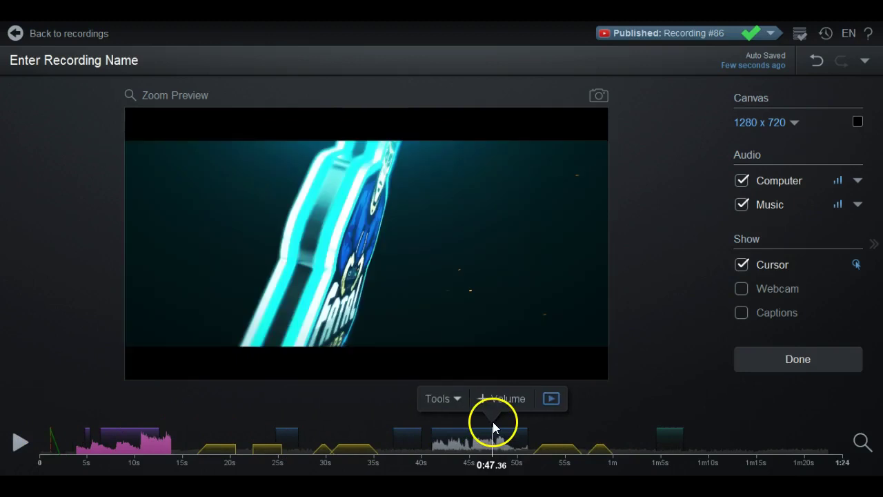
left_click(329, 448)
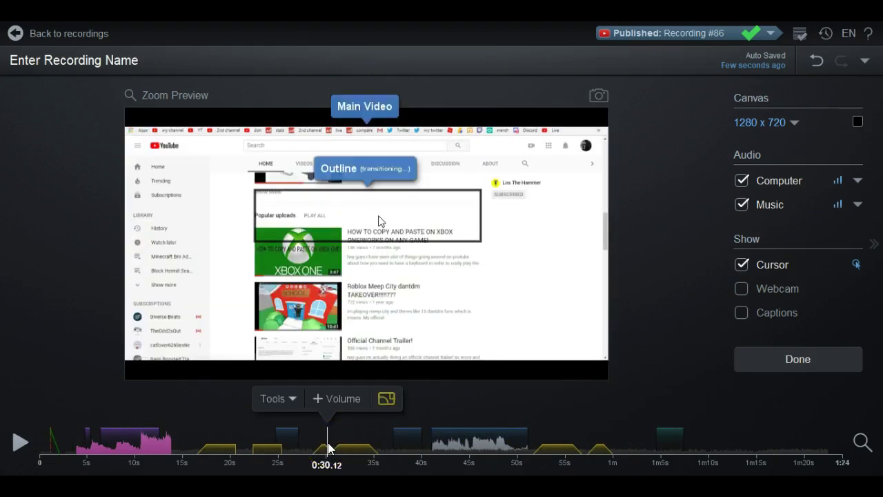
left_click(357, 447)
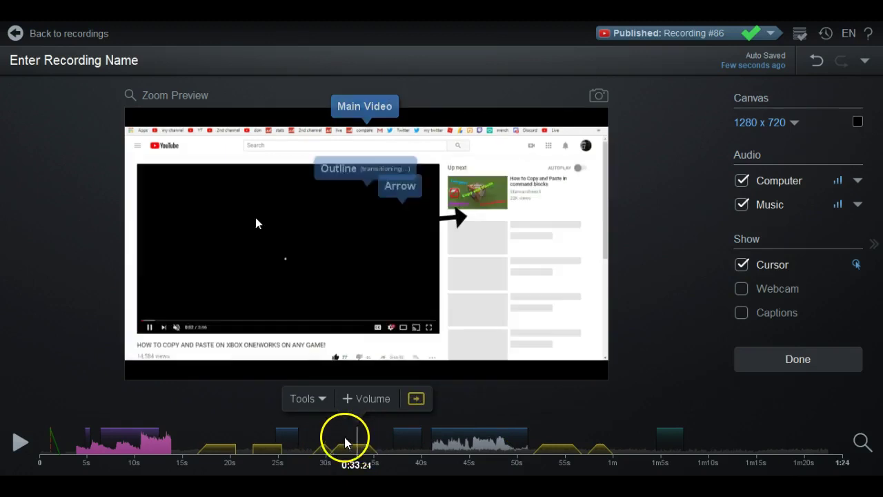
Open the outline overlay near 0:30 for editing and play the video through it
left_click(325, 438)
left_click(377, 400)
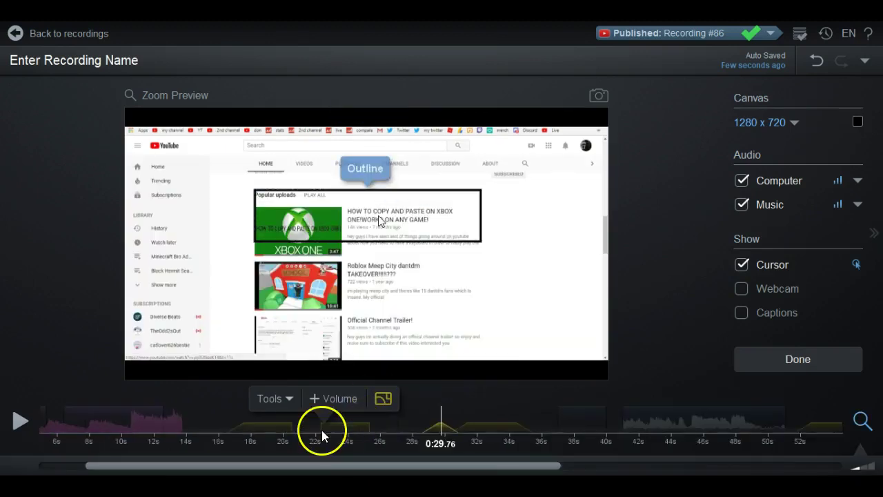
left_click_drag(424, 426, 434, 418)
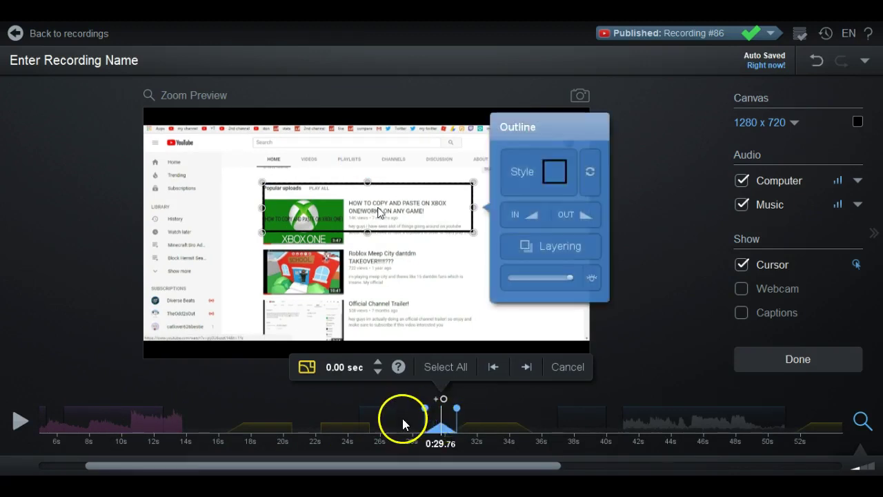
left_click(419, 423)
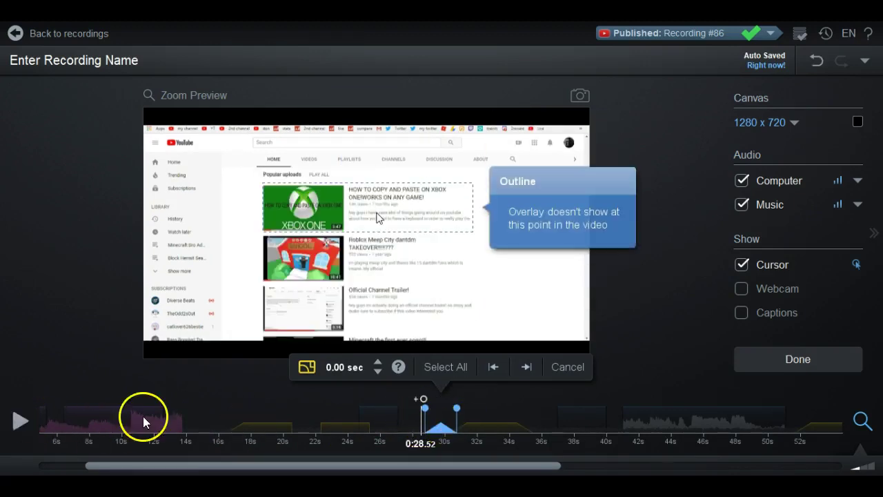
left_click(21, 419)
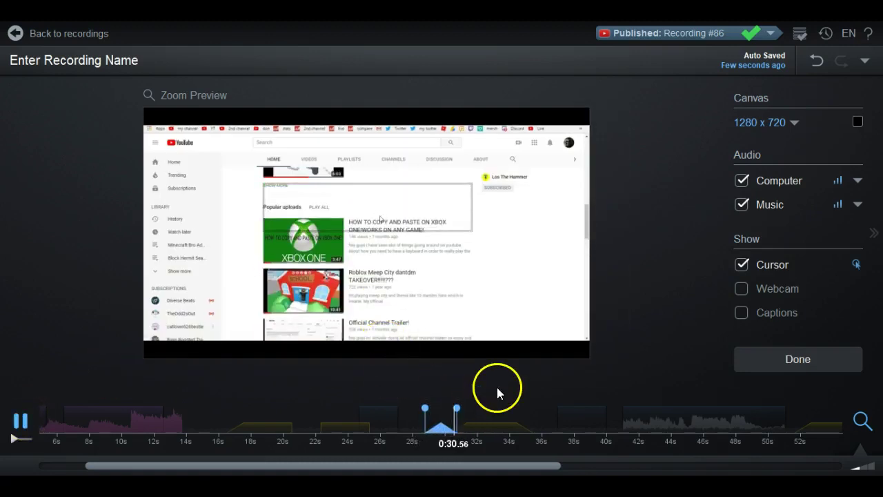
left_click(20, 420)
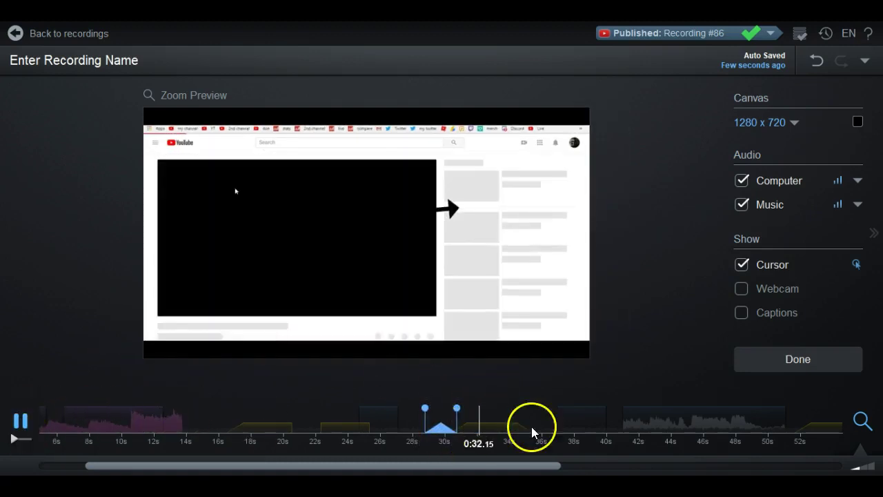
left_click(375, 408)
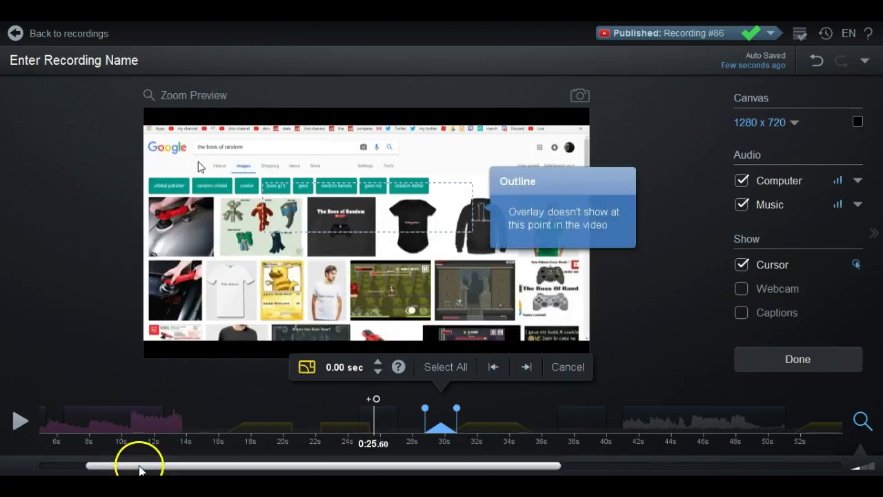